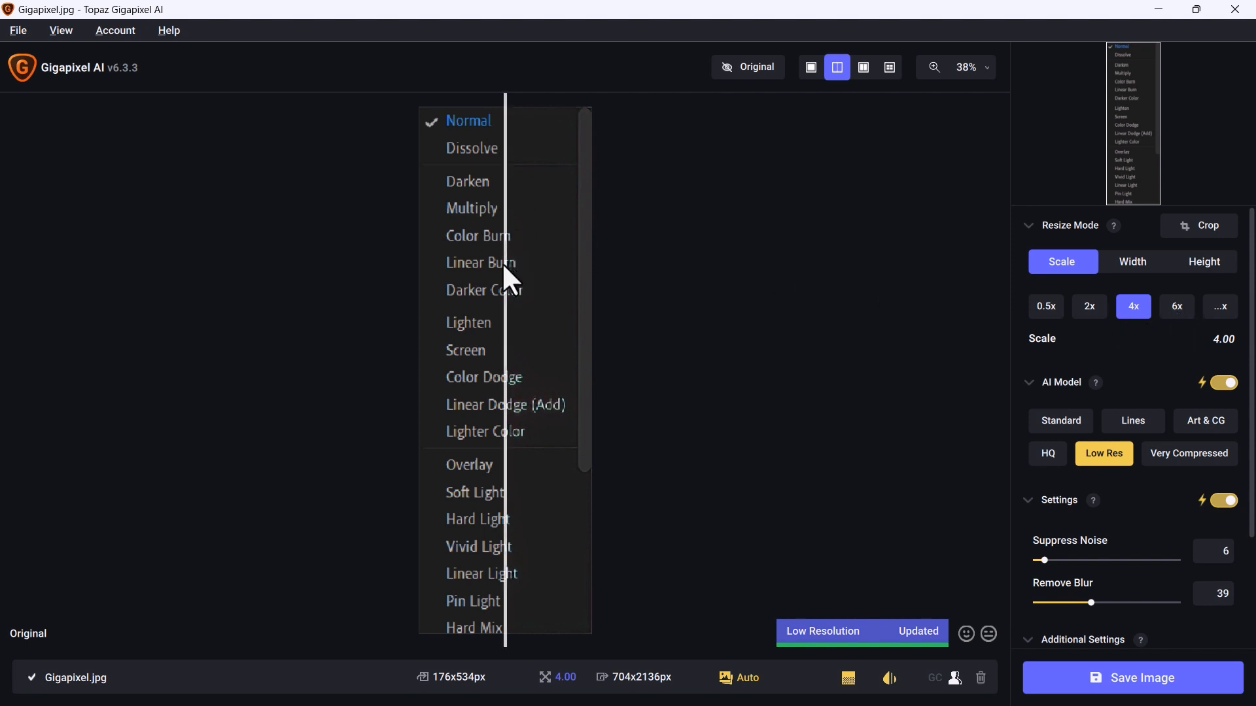
Compare the upscaled menu image side by side with the original, trying the Lines, Low Res and Very Compressed AI models
{"action": "left_click_drag", "start_coordinate": [503, 265], "coordinate": [690, 314]}
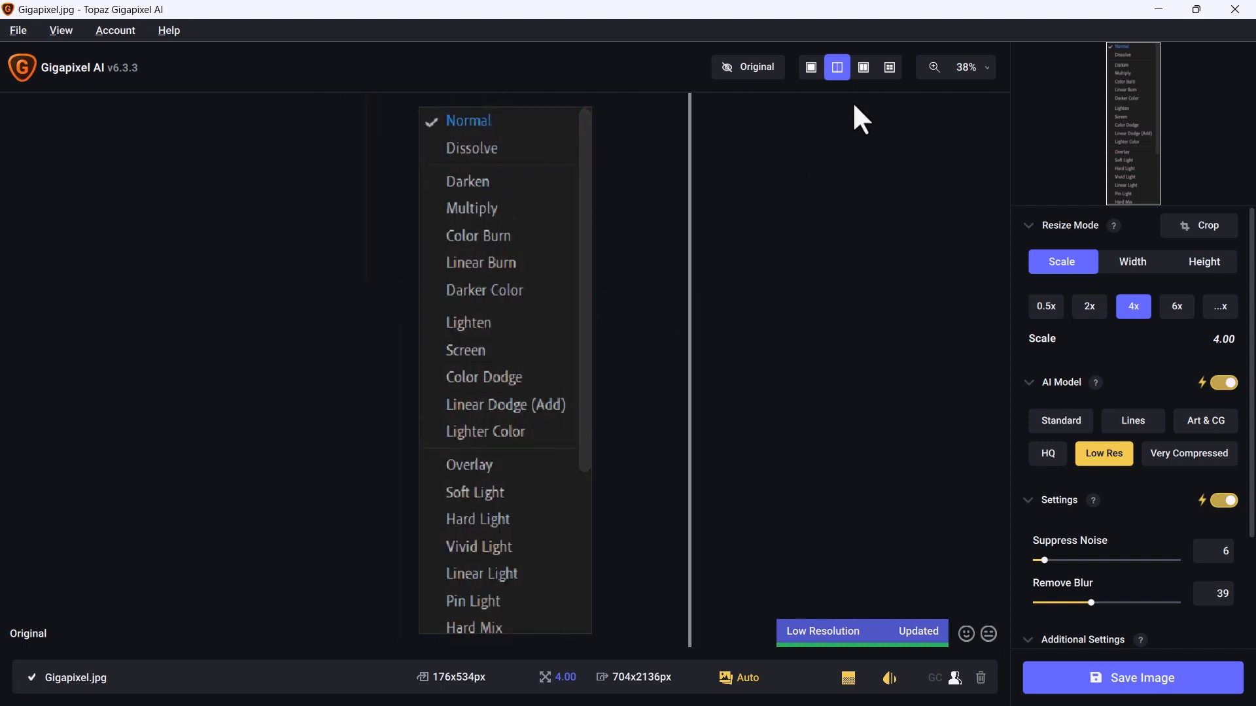
{"action": "left_click", "coordinate": [863, 72]}
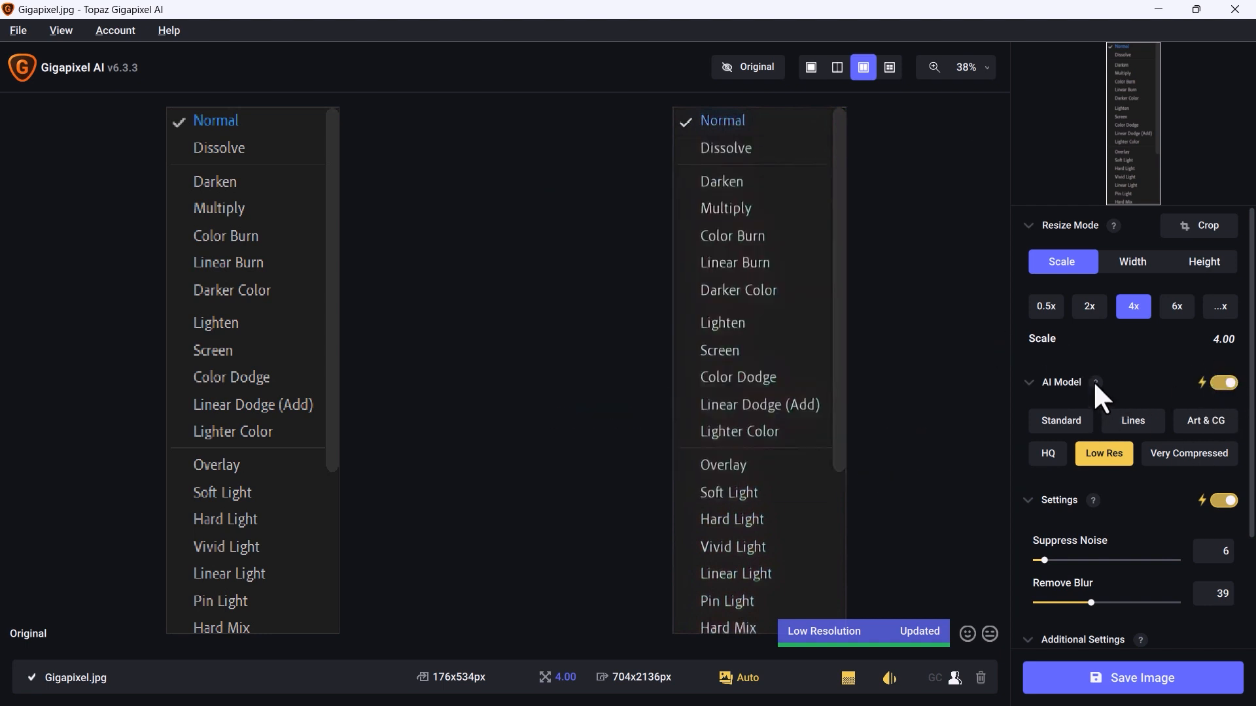
{"action": "left_click", "coordinate": [1135, 423]}
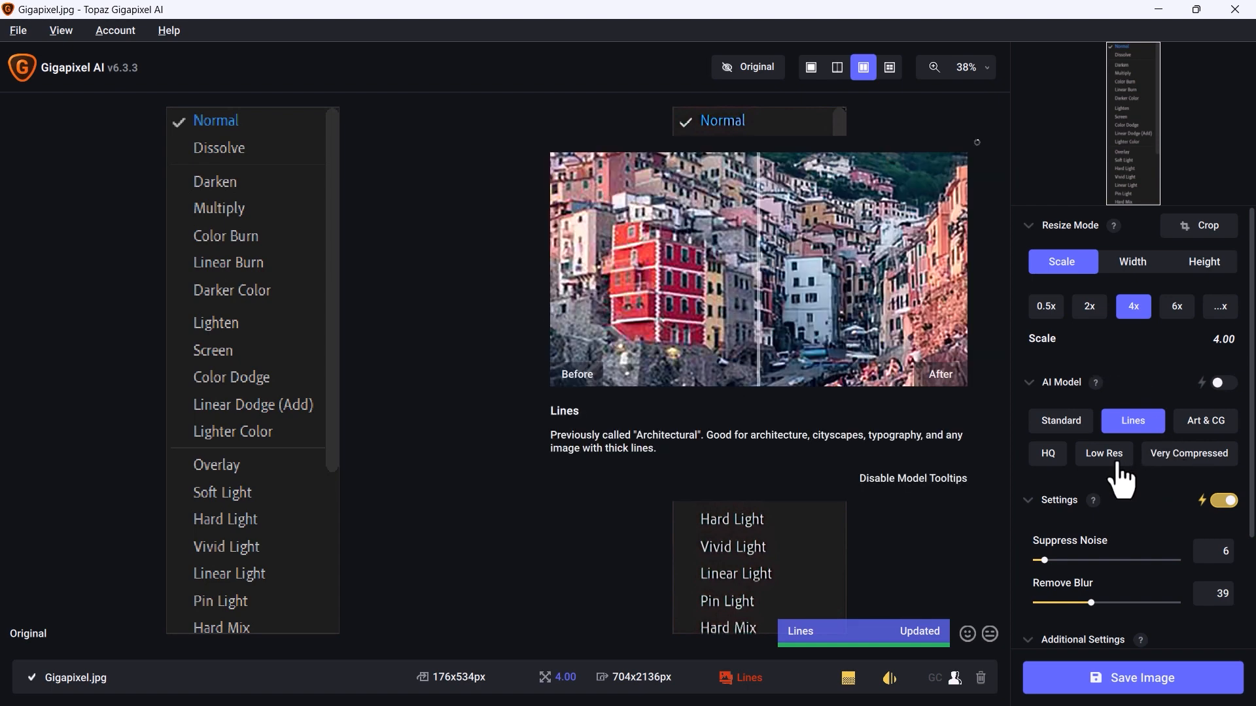
{"action": "left_click", "coordinate": [1109, 454]}
{"action": "left_click", "coordinate": [1174, 458]}
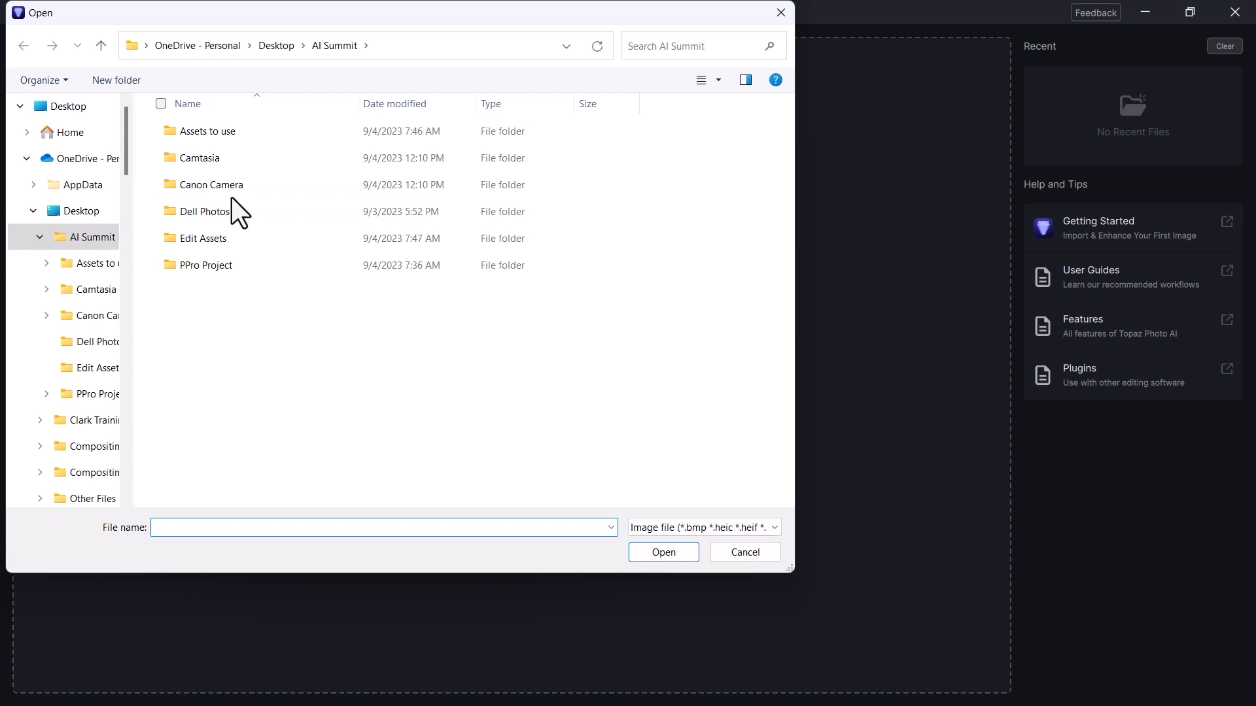
In Topaz Photo AI, open Photo AI.tiff from the Assets to use folder
{"action": "double_click", "coordinate": [169, 131]}
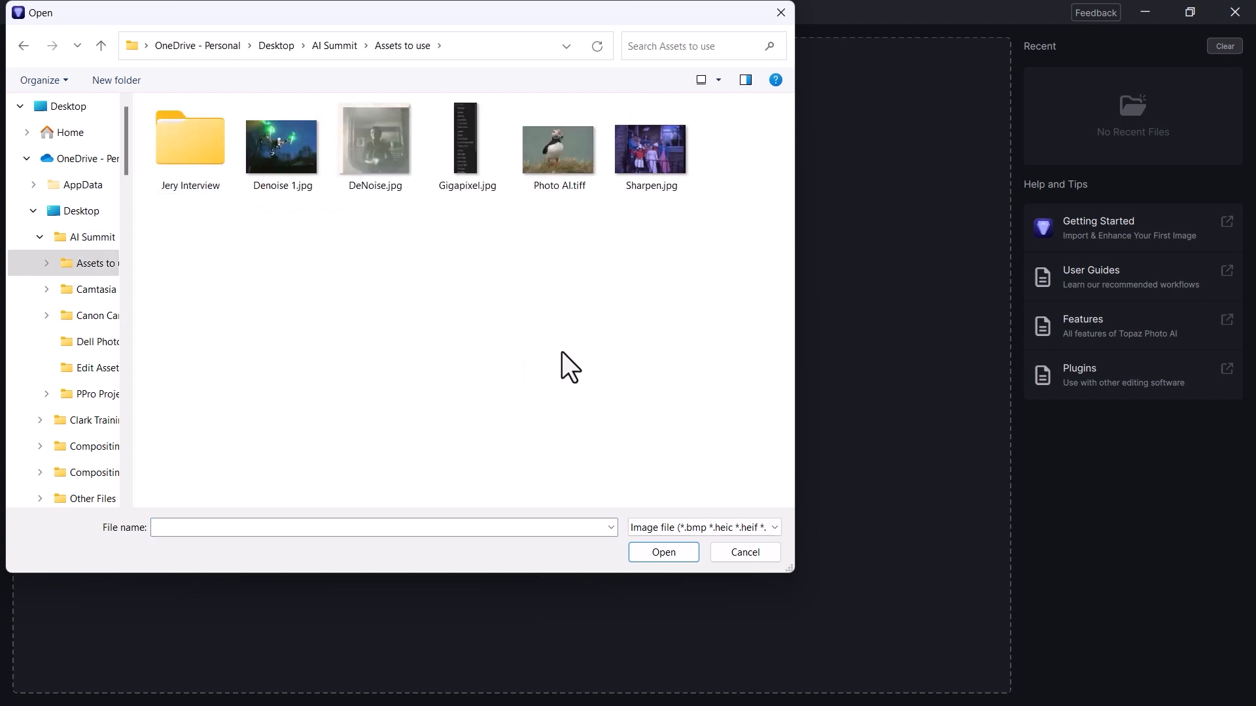
{"action": "double_click", "coordinate": [562, 159]}
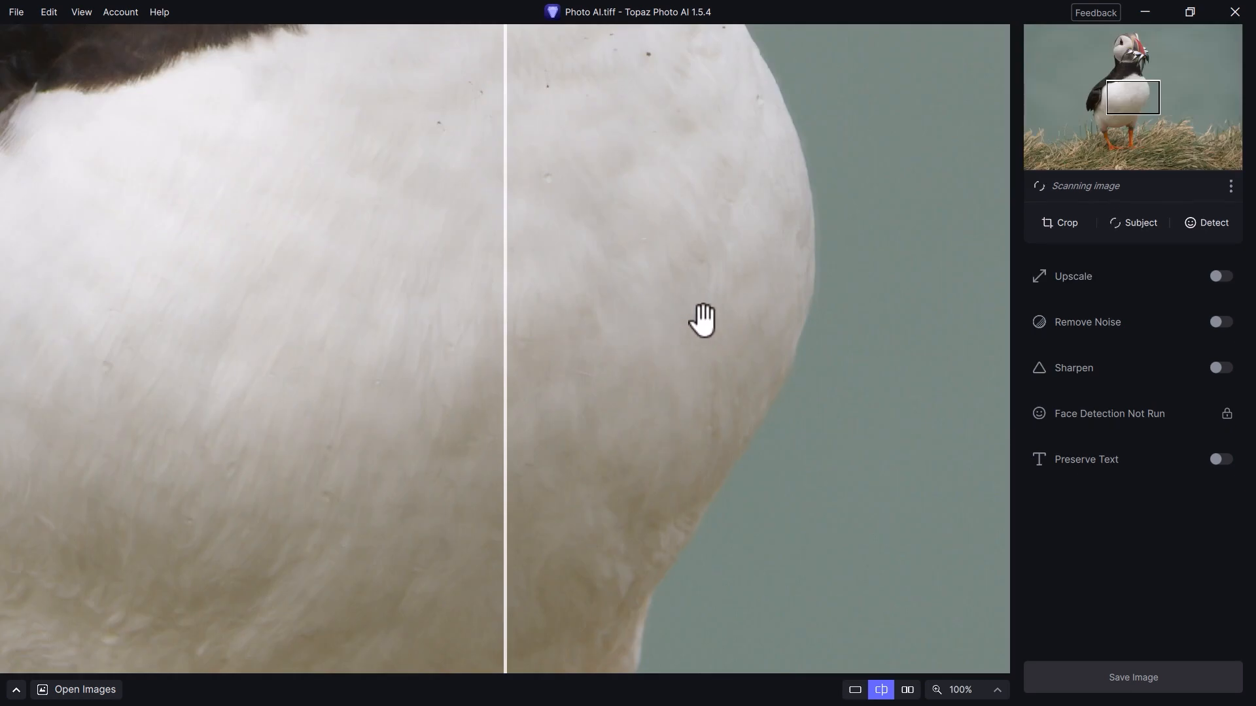
Compare the original and processed puffin head in split view, at 100% and 50% zoom
{"action": "scroll", "coordinate": [670, 179], "scroll_direction": "up", "scroll_amount": 10}
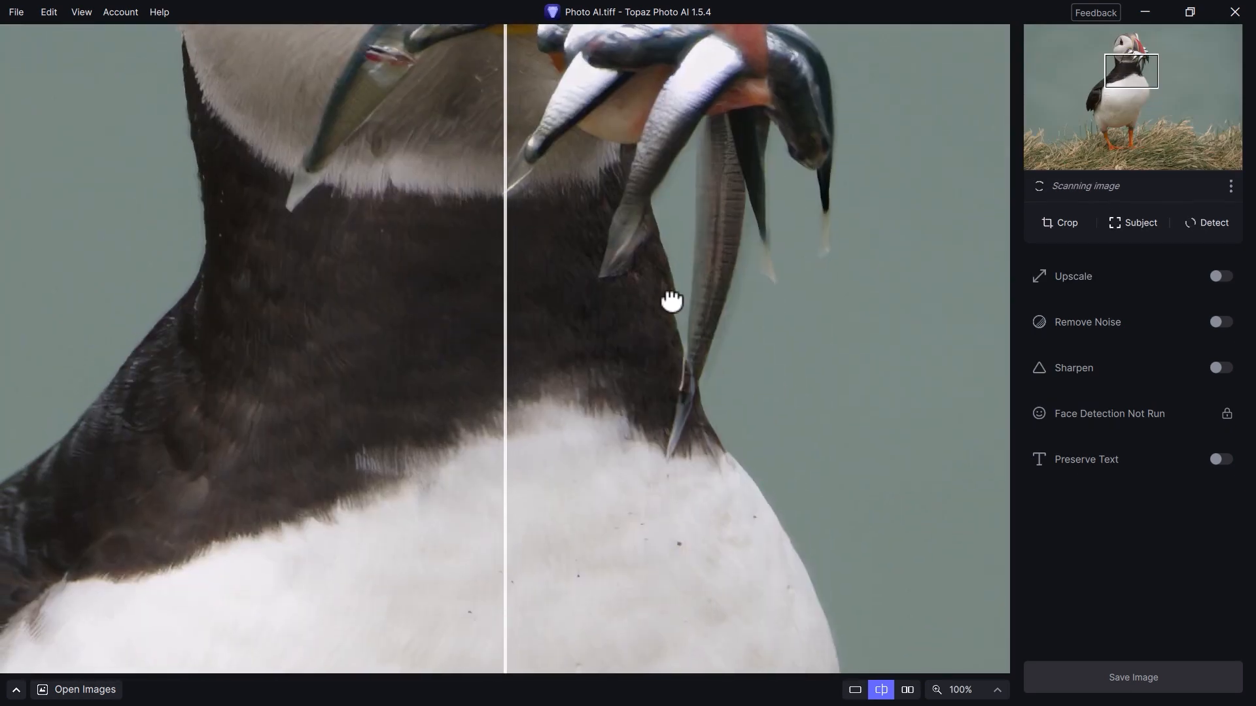
{"action": "left_click_drag", "start_coordinate": [697, 440], "coordinate": [651, 309]}
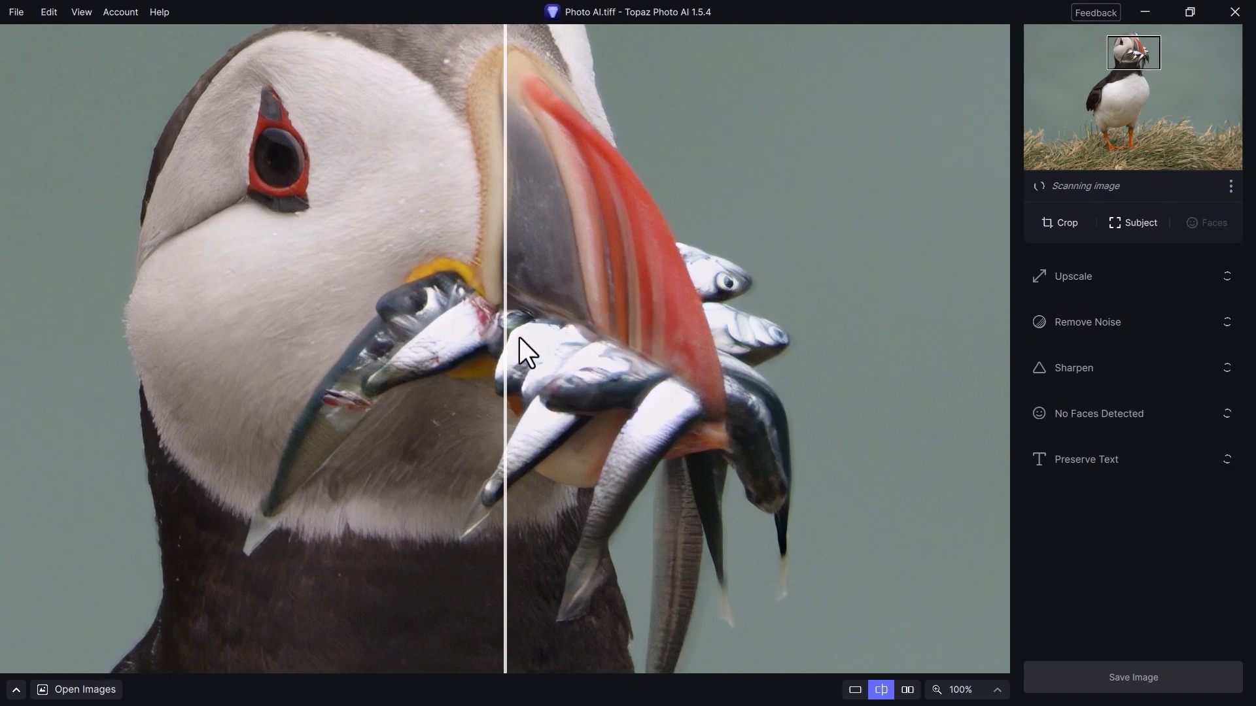
{"action": "left_click_drag", "start_coordinate": [507, 342], "coordinate": [714, 363]}
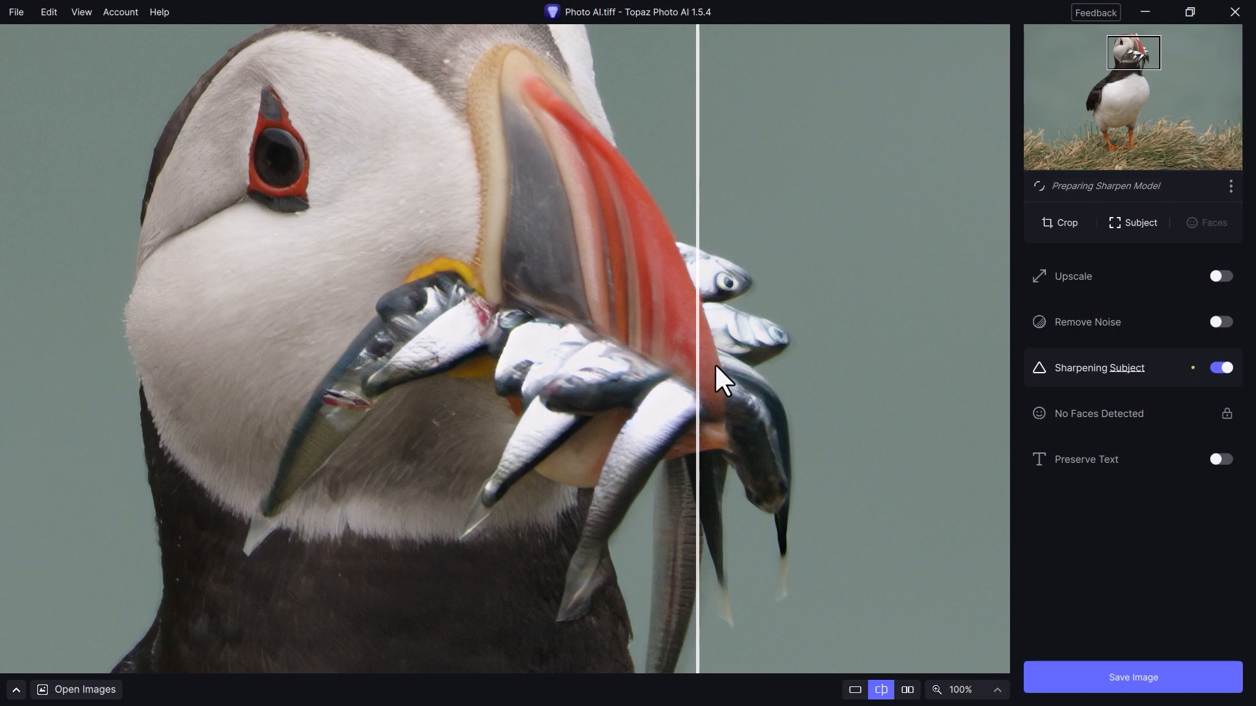
{"action": "left_click", "coordinate": [997, 690]}
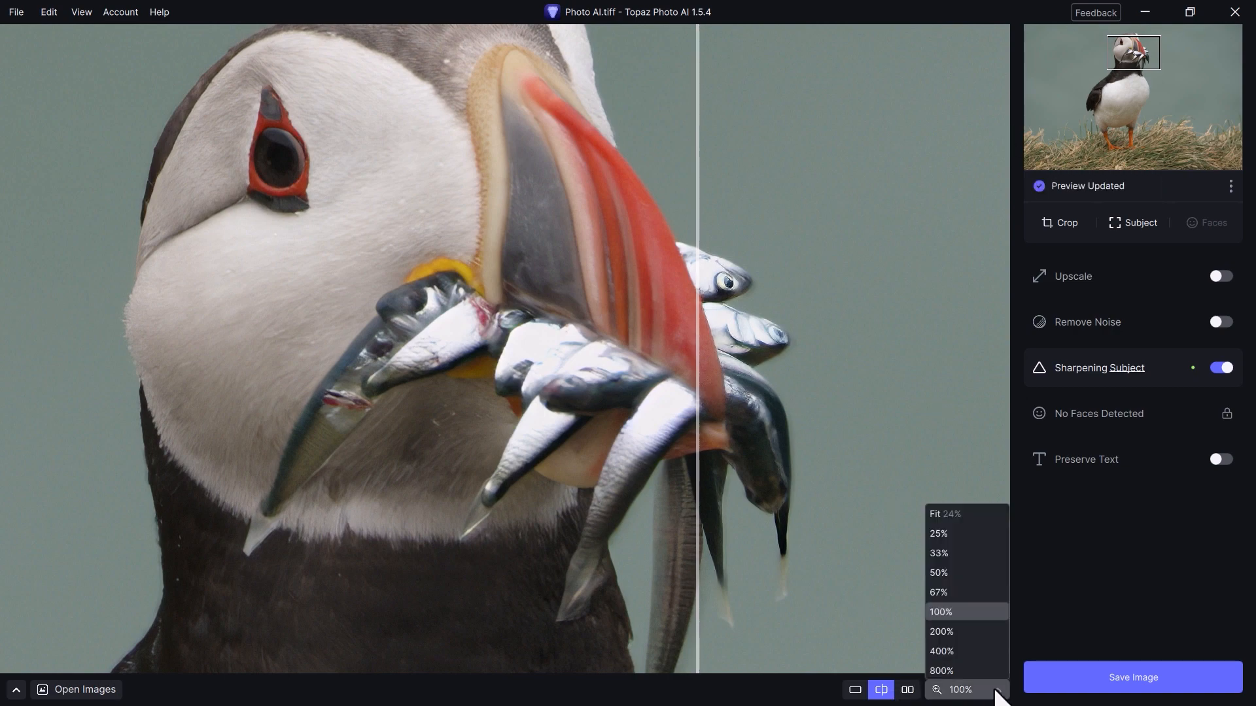
{"action": "left_click", "coordinate": [947, 575]}
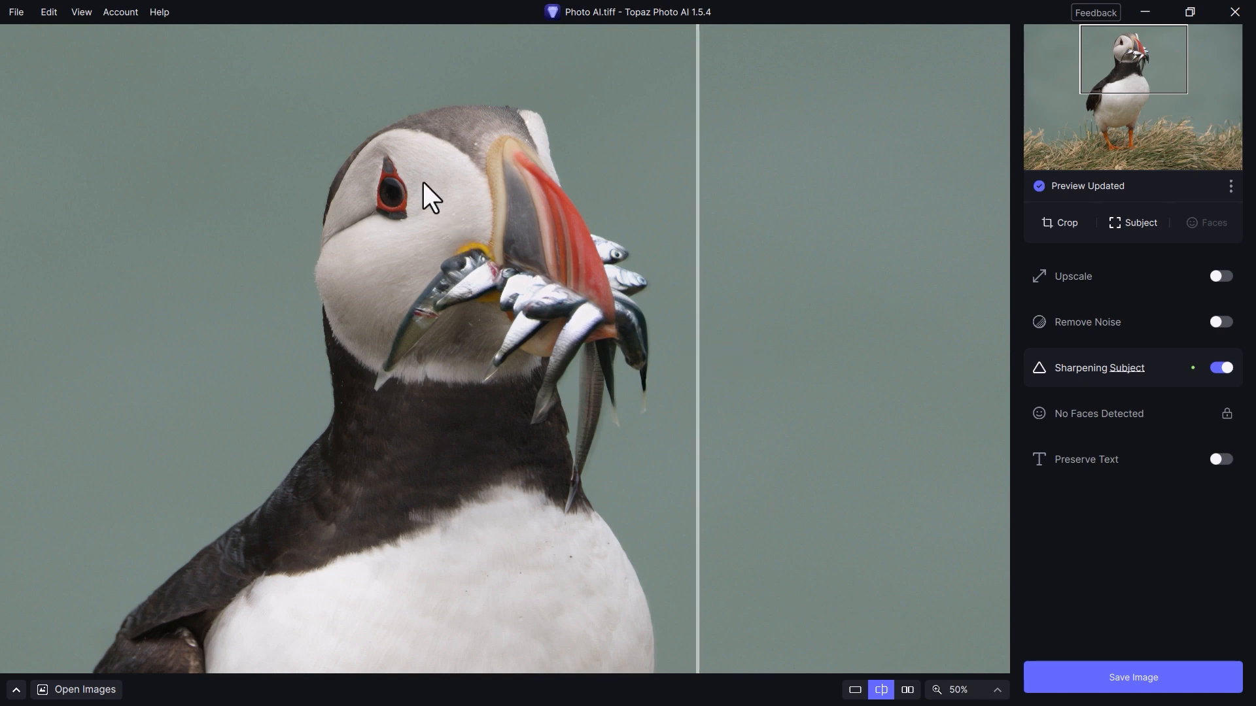
{"action": "left_click_drag", "start_coordinate": [696, 292], "coordinate": [486, 309]}
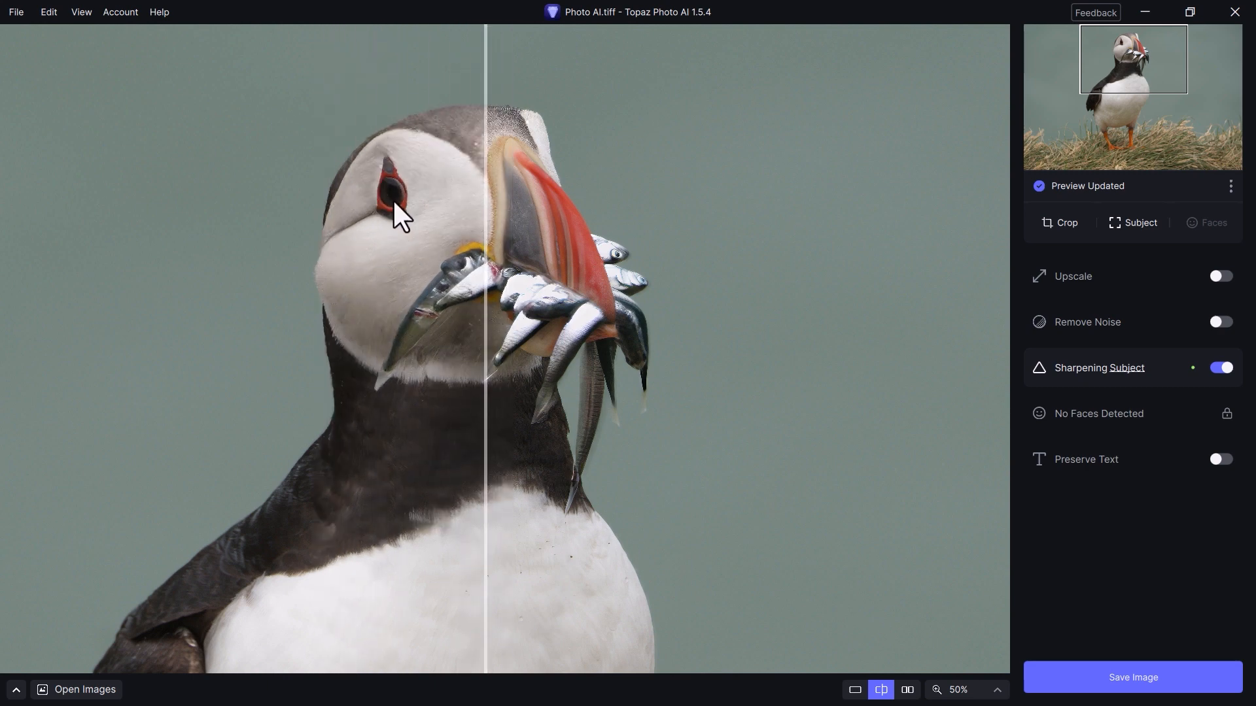
Examine the subject sharpening around the puffin's eye and beak at 100% zoom, plus the whole photo fitted in view
{"action": "left_click", "coordinate": [980, 692]}
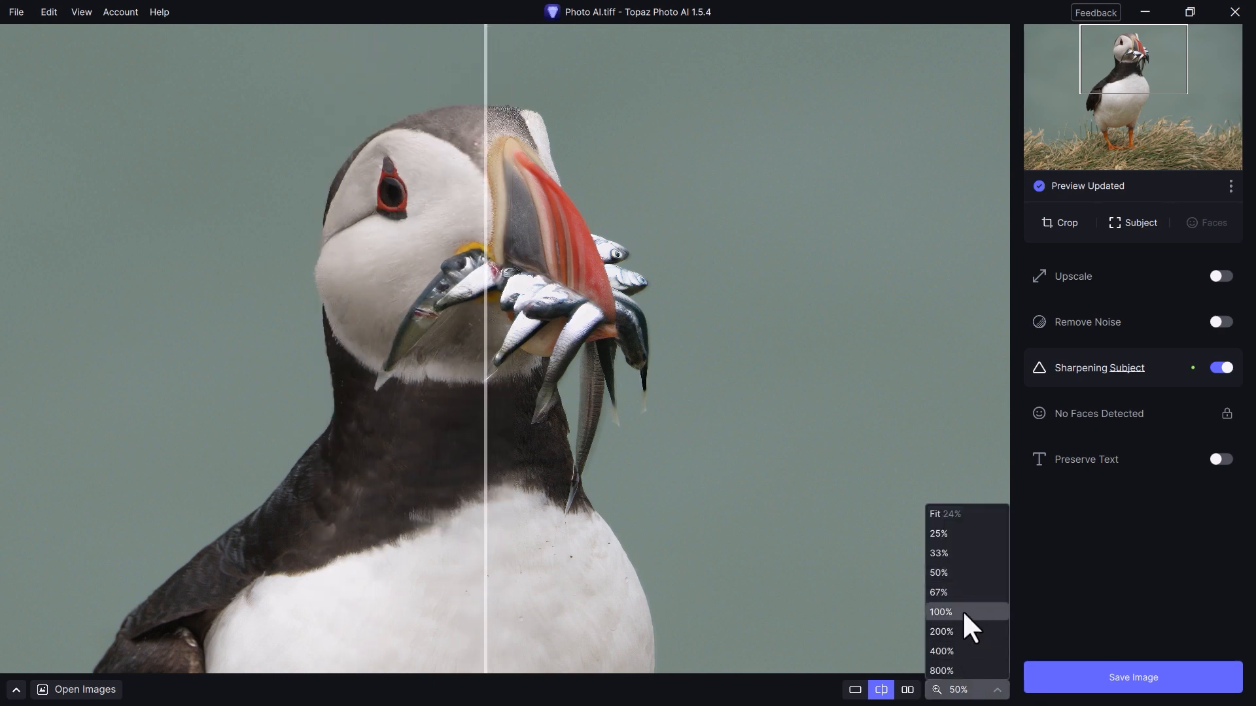
{"action": "left_click", "coordinate": [942, 612]}
{"action": "left_click_drag", "start_coordinate": [365, 98], "coordinate": [445, 434]}
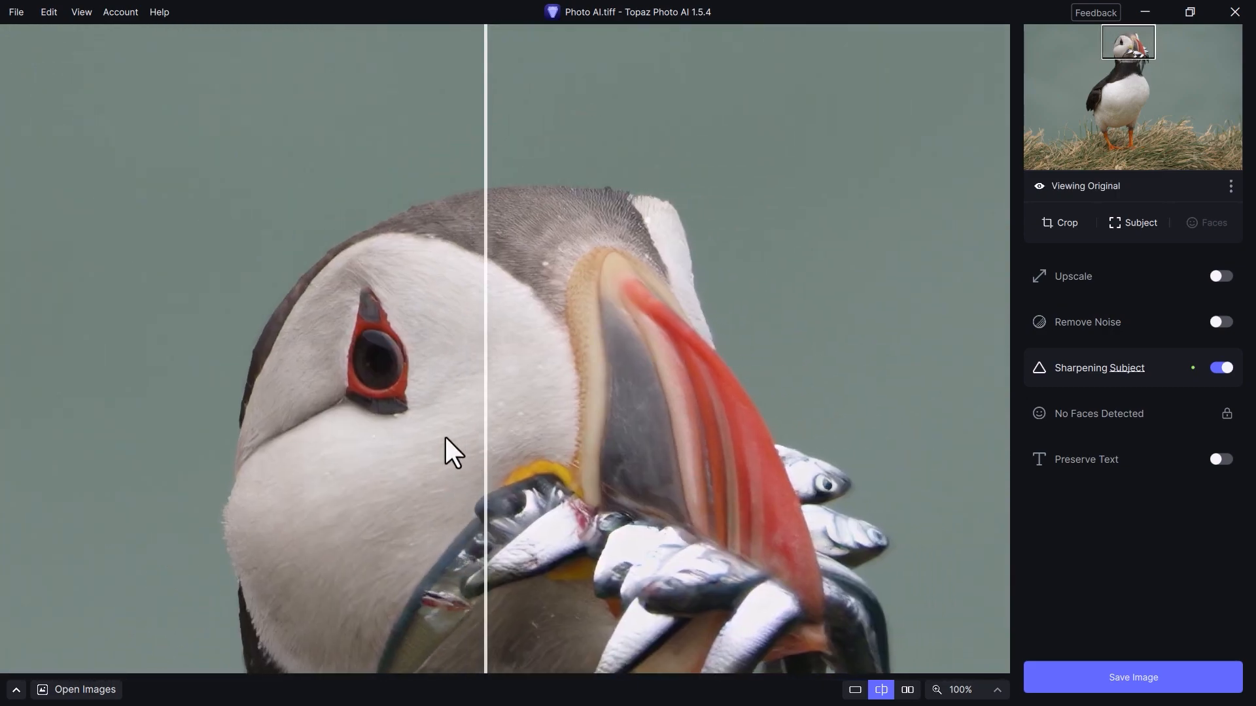
{"action": "left_click_drag", "start_coordinate": [484, 313], "coordinate": [427, 378]}
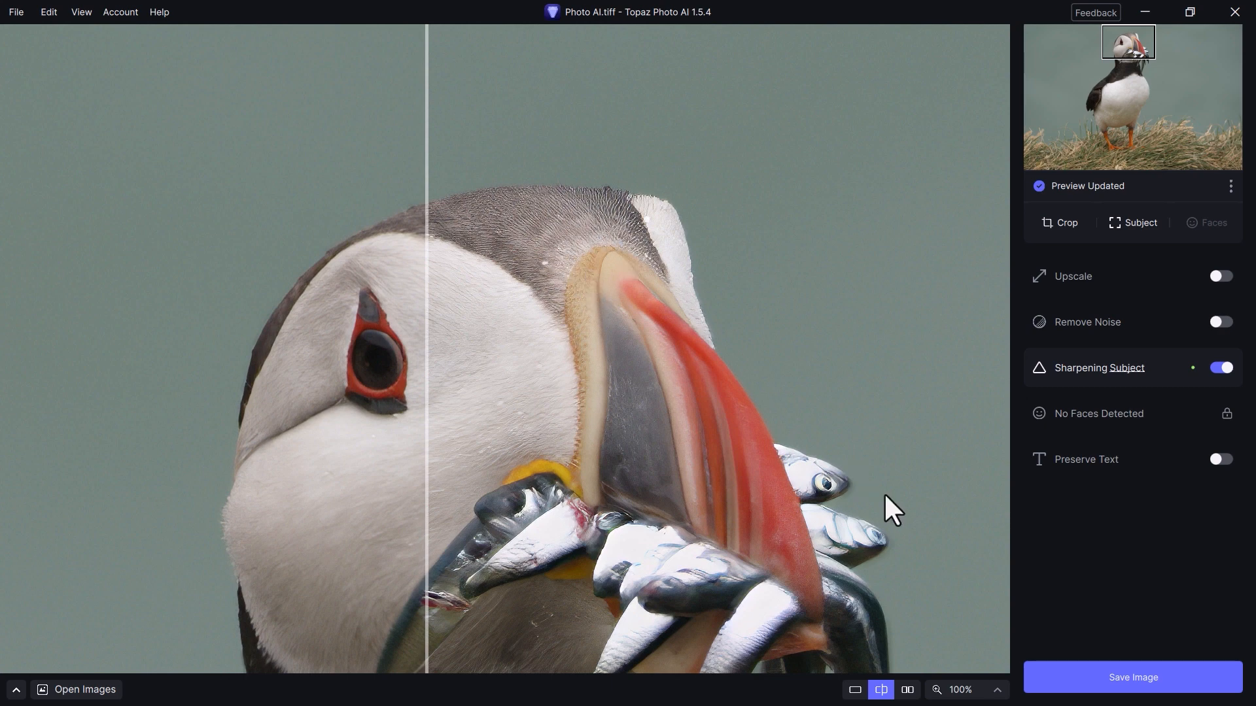
{"action": "left_click", "coordinate": [996, 695]}
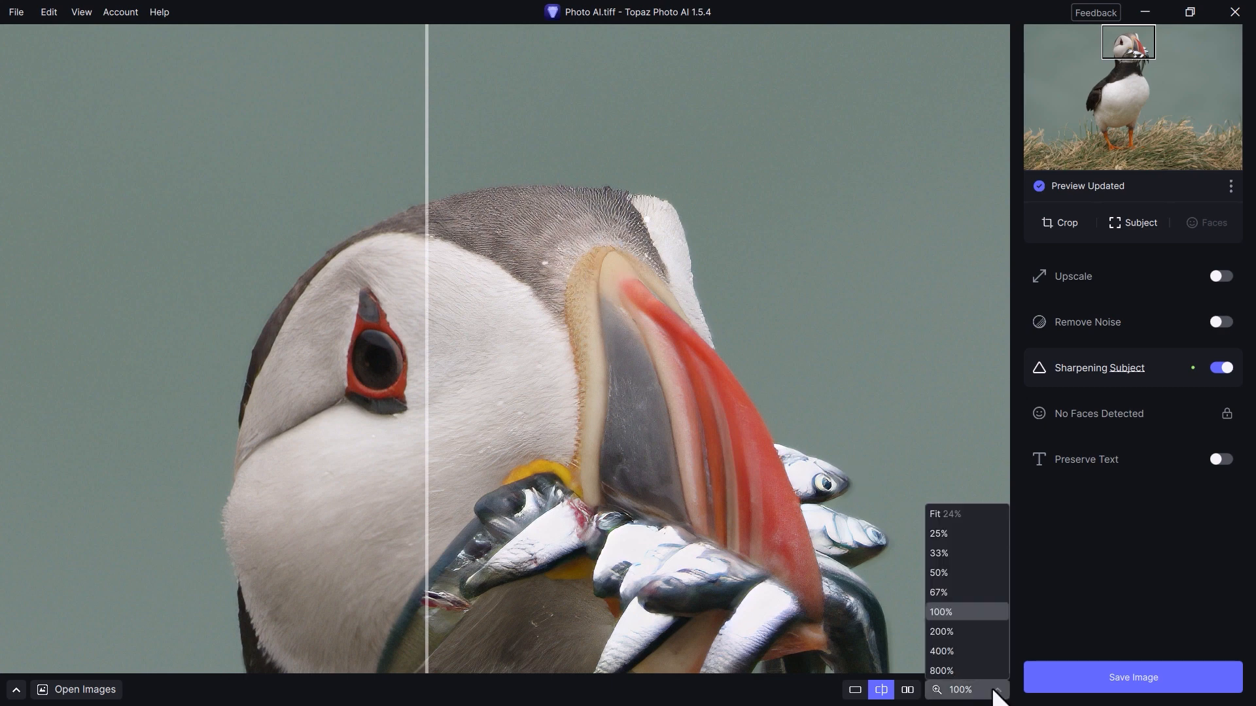
{"action": "left_click", "coordinate": [944, 514]}
{"action": "left_click_drag", "start_coordinate": [418, 205], "coordinate": [574, 221]}
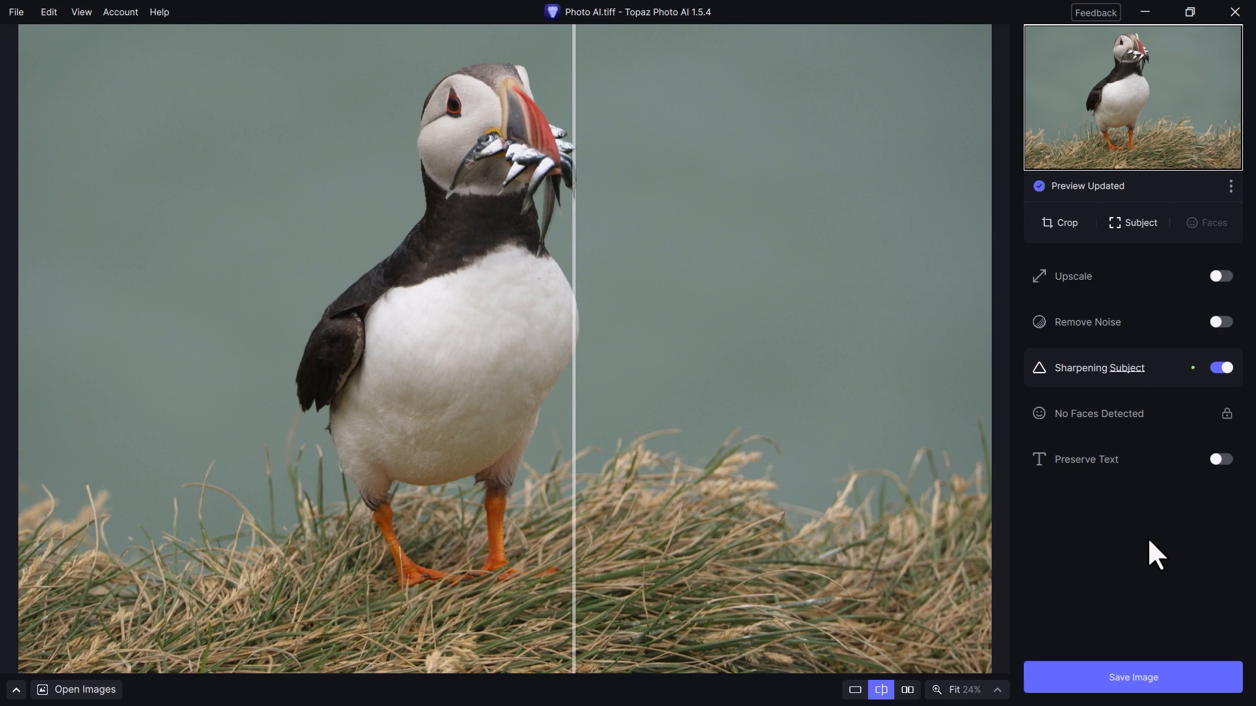
Turn on Remove Noise, expand the subject sharpening settings and reveal the processed version of the whole puffin
{"action": "left_click", "coordinate": [1221, 322]}
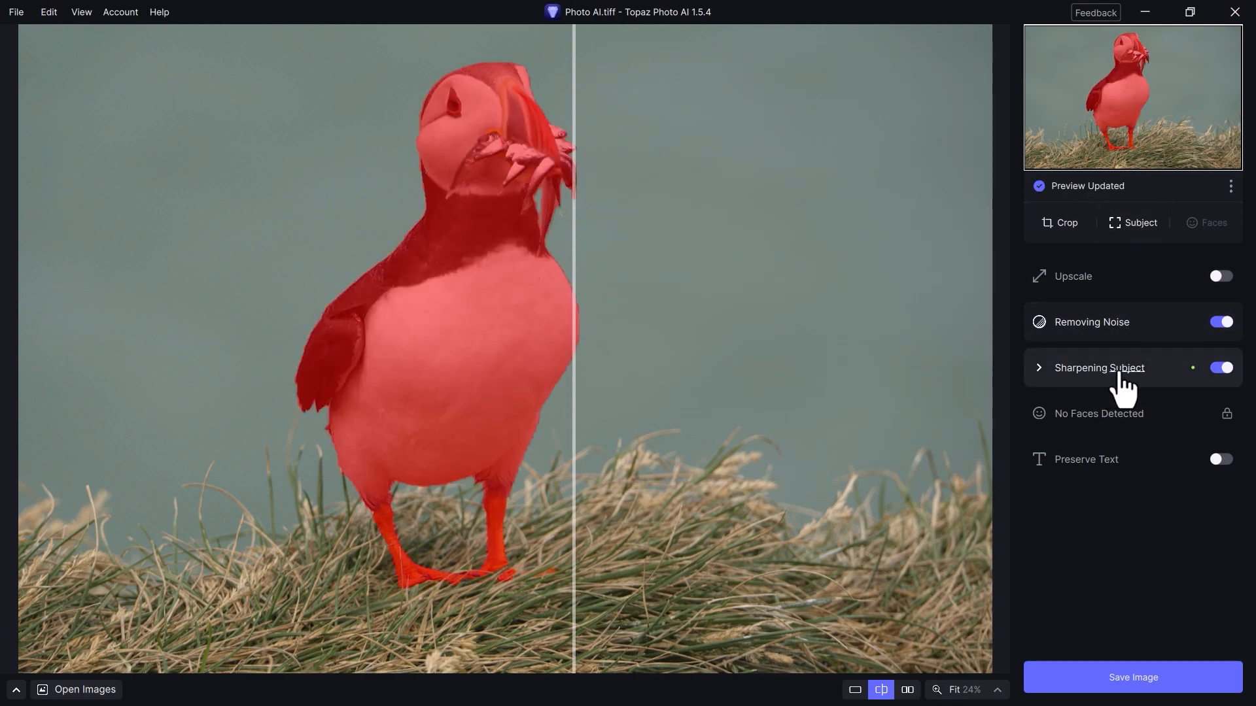
{"action": "mouse_move", "coordinate": [1118, 384]}
{"action": "left_click", "coordinate": [1040, 370]}
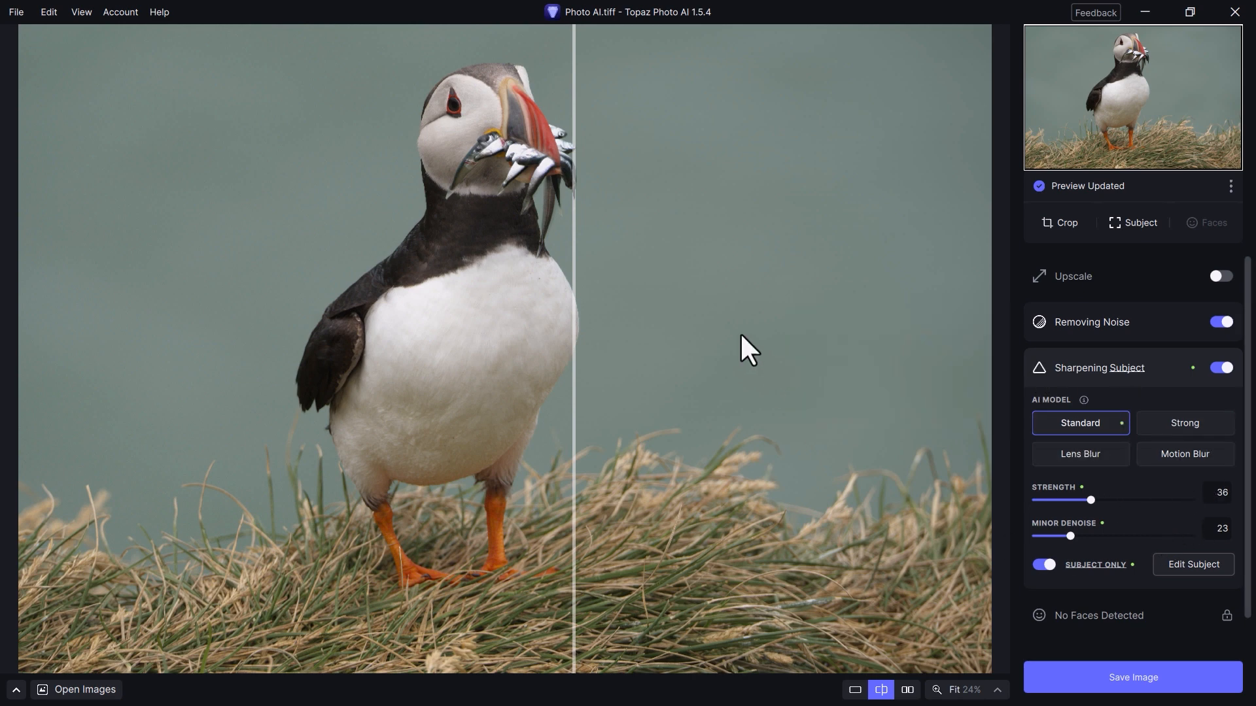
{"action": "left_click_drag", "start_coordinate": [574, 404], "coordinate": [214, 391]}
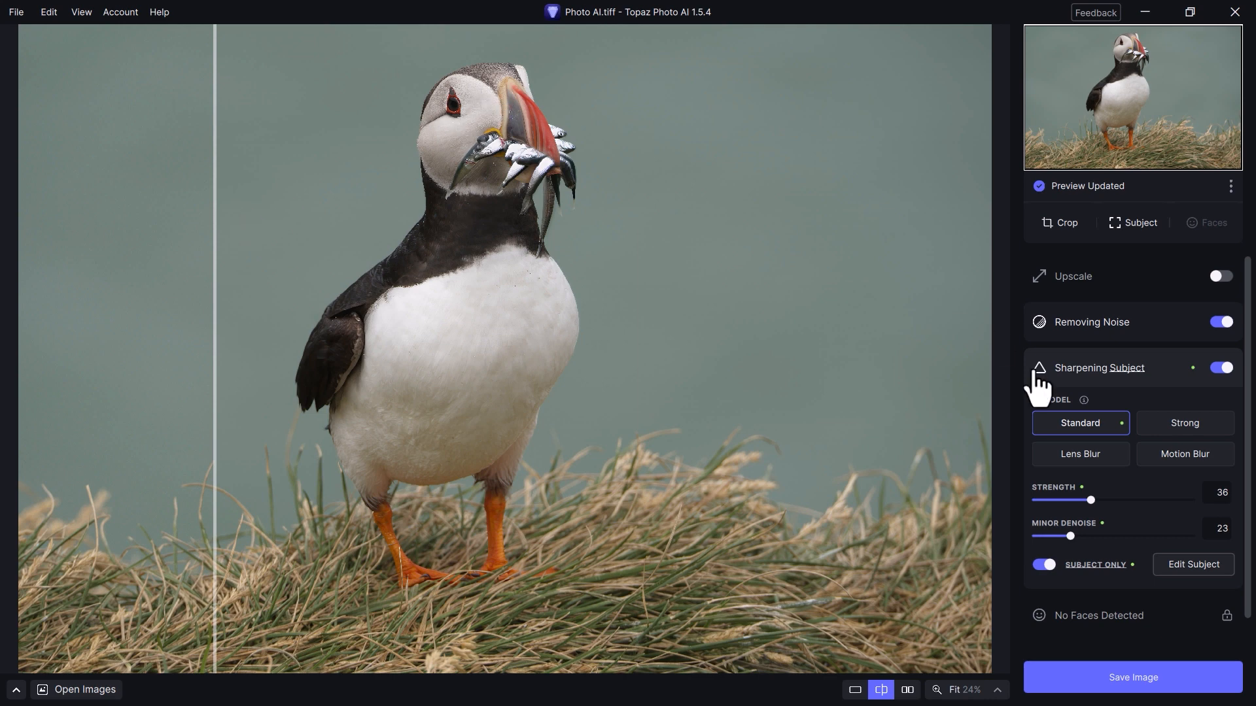
Set the subject sharpening strength to 22 and compare the processed puffin with the original
{"action": "left_click_drag", "start_coordinate": [1090, 500], "coordinate": [1067, 499]}
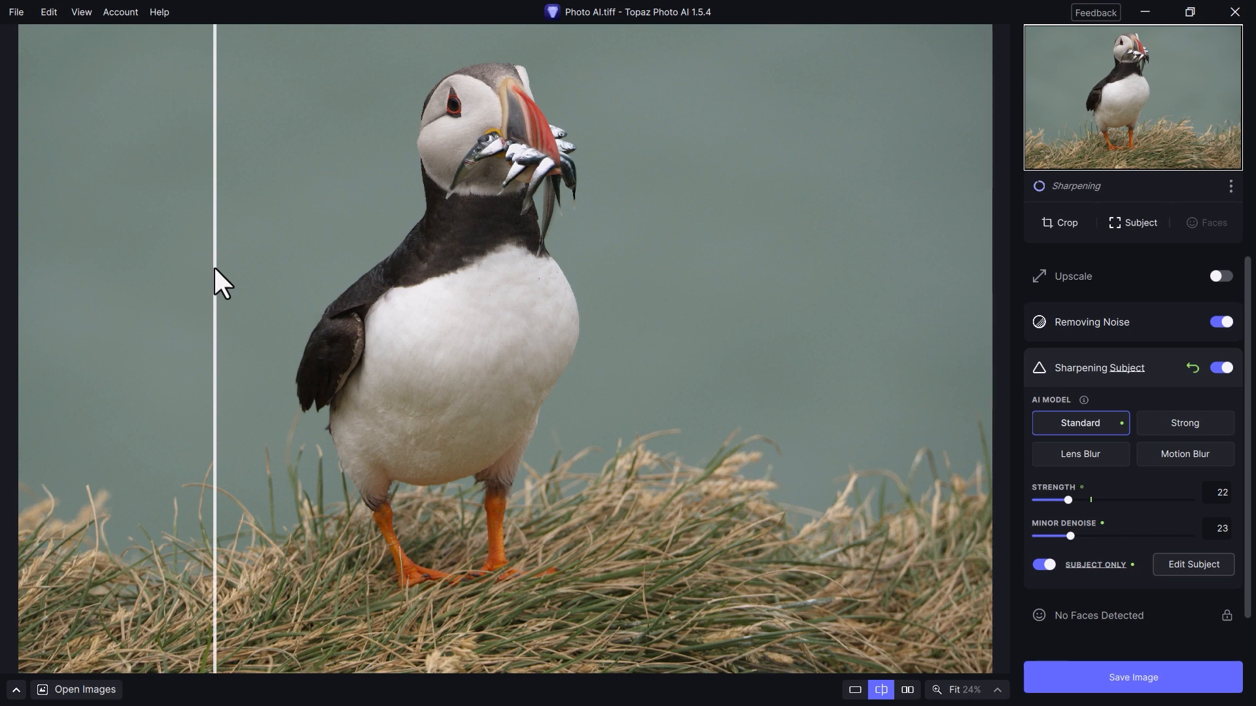
{"action": "left_click_drag", "start_coordinate": [215, 268], "coordinate": [334, 287]}
{"action": "left_click_drag", "start_coordinate": [492, 272], "coordinate": [280, 285]}
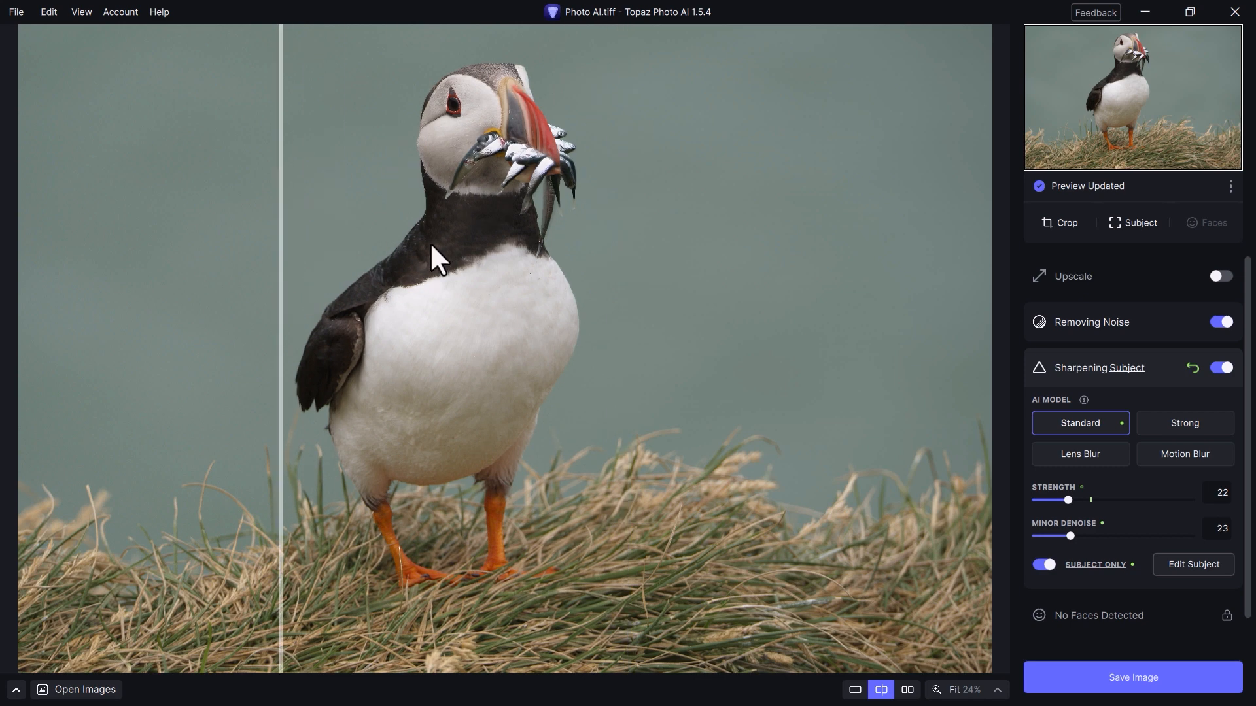
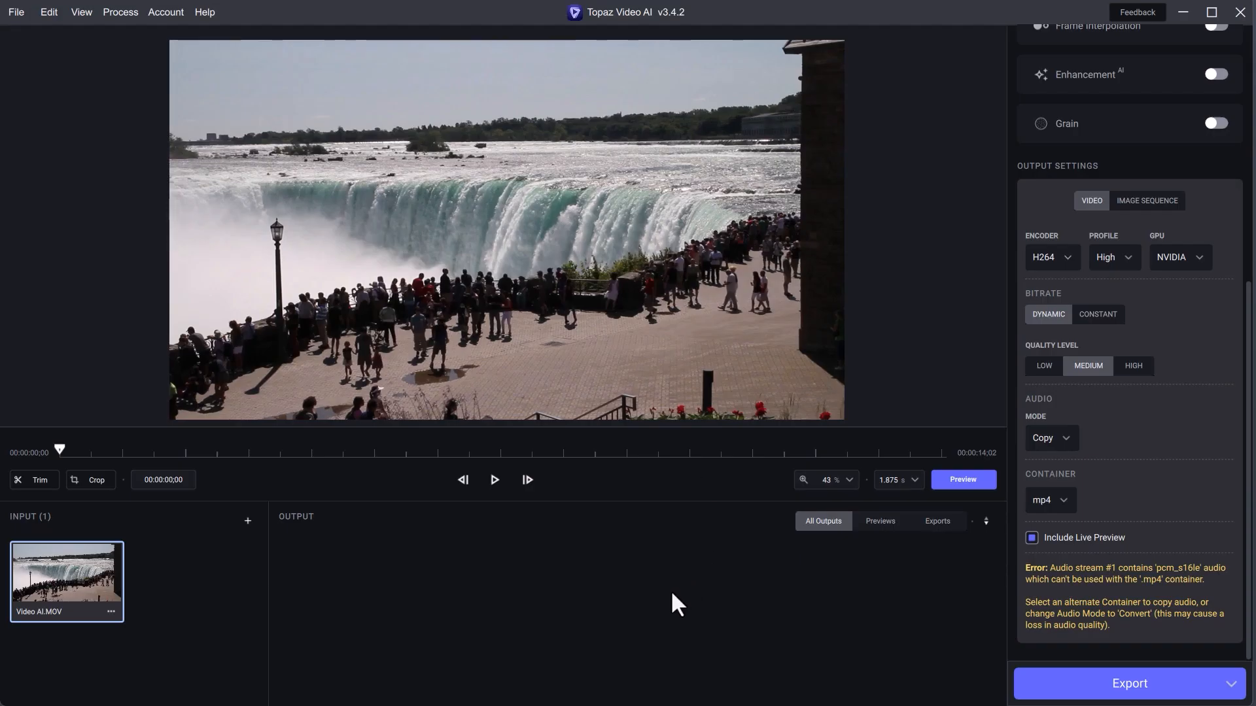
In Topaz Video AI, apply the Auto crop stabilization preset to Video AI.MOV and set the output resolution to 2x Upscale
{"action": "left_click_drag", "start_coordinate": [1246, 338], "coordinate": [1235, 41]}
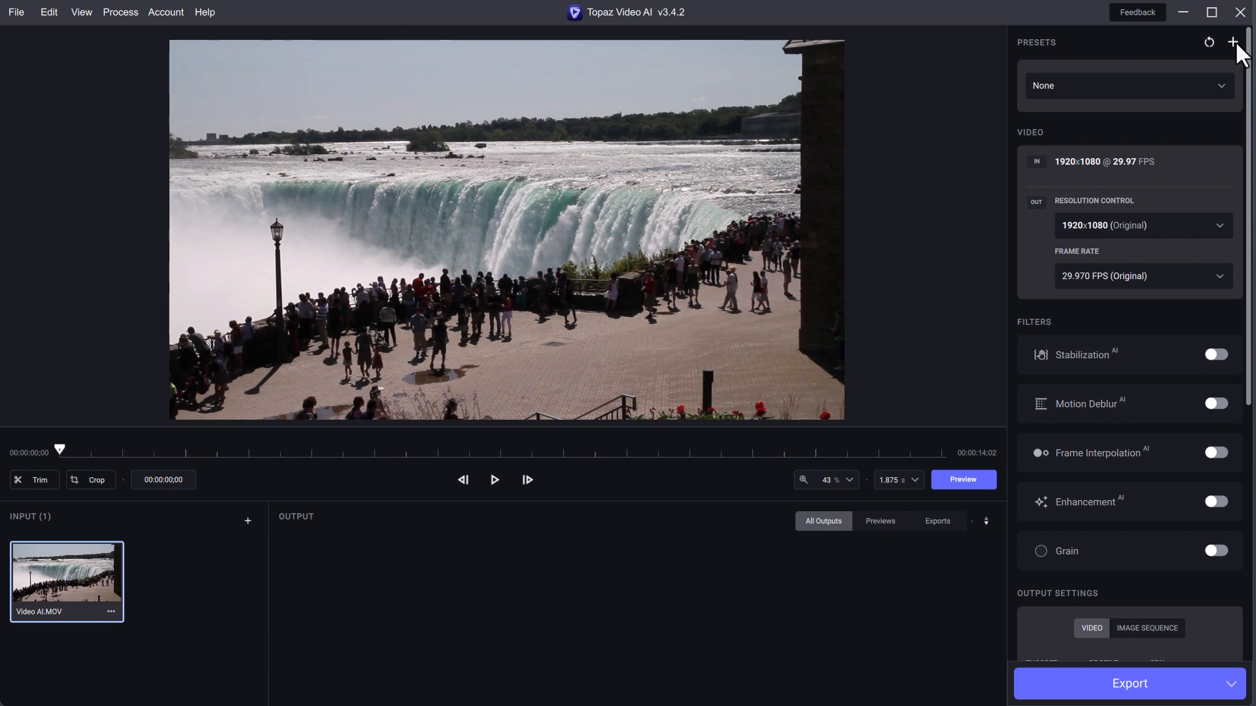
{"action": "left_click", "coordinate": [1135, 85]}
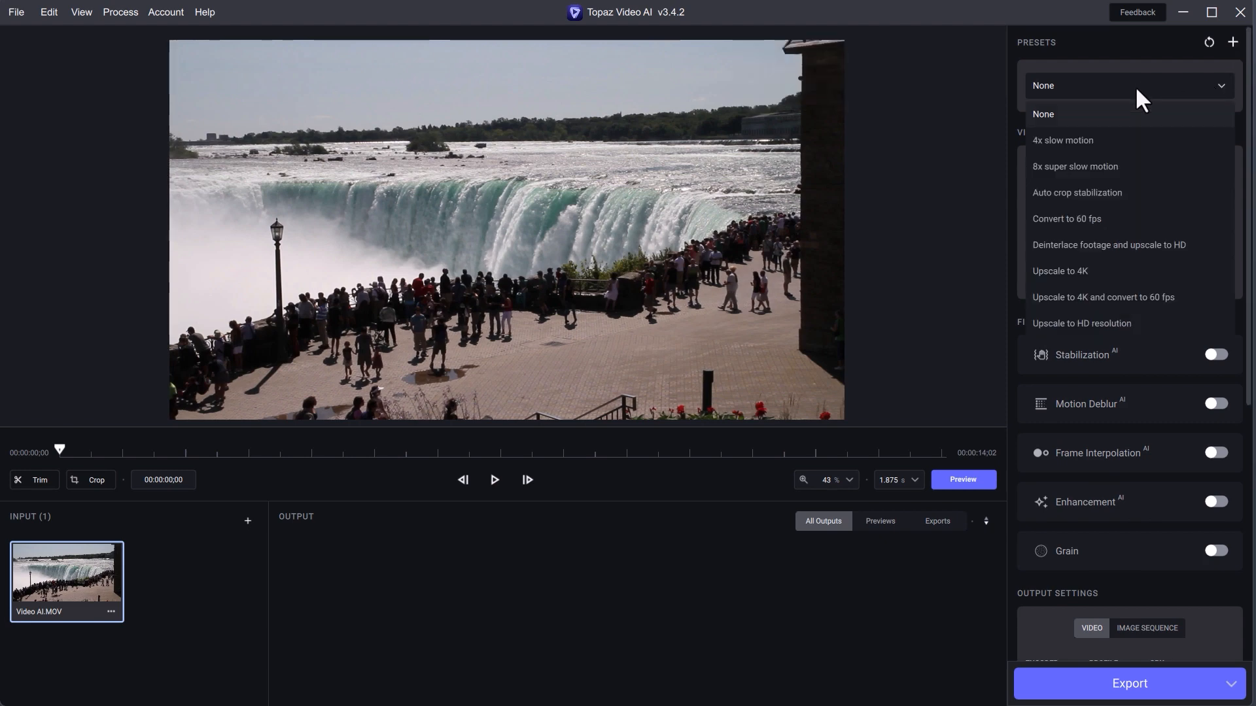
{"action": "left_click", "coordinate": [1127, 192]}
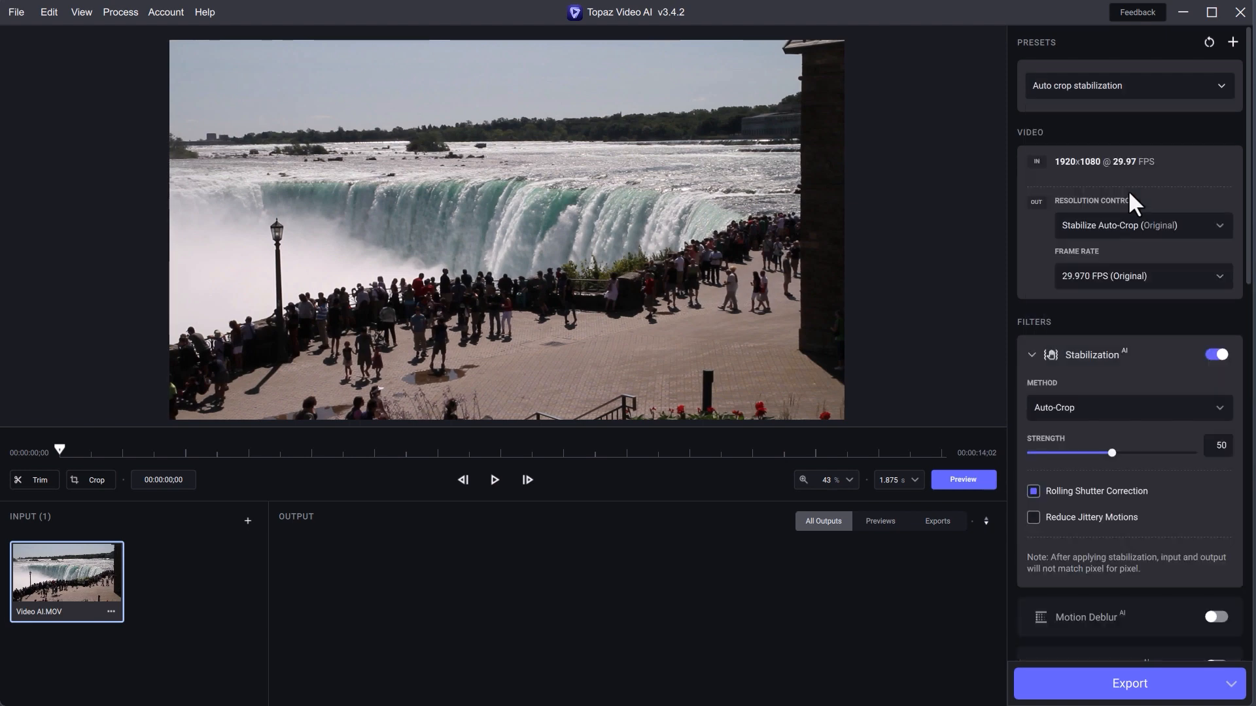
{"action": "left_click", "coordinate": [1213, 225]}
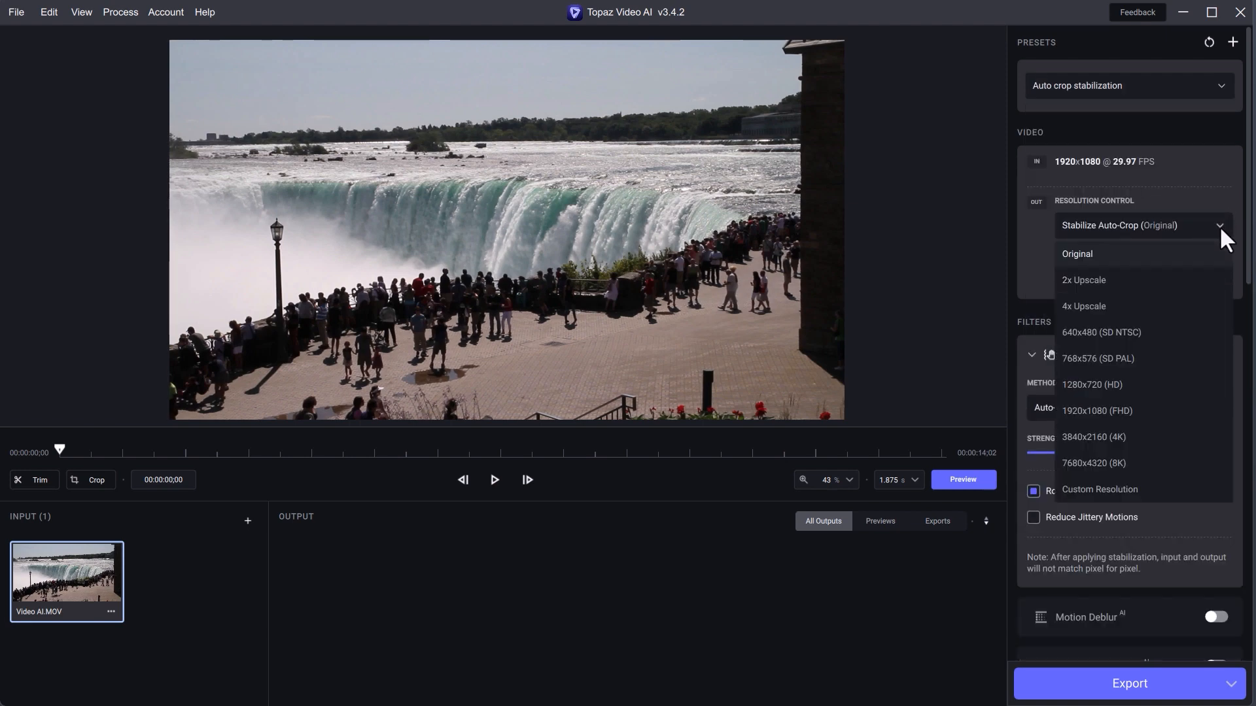
{"action": "left_click", "coordinate": [1110, 288]}
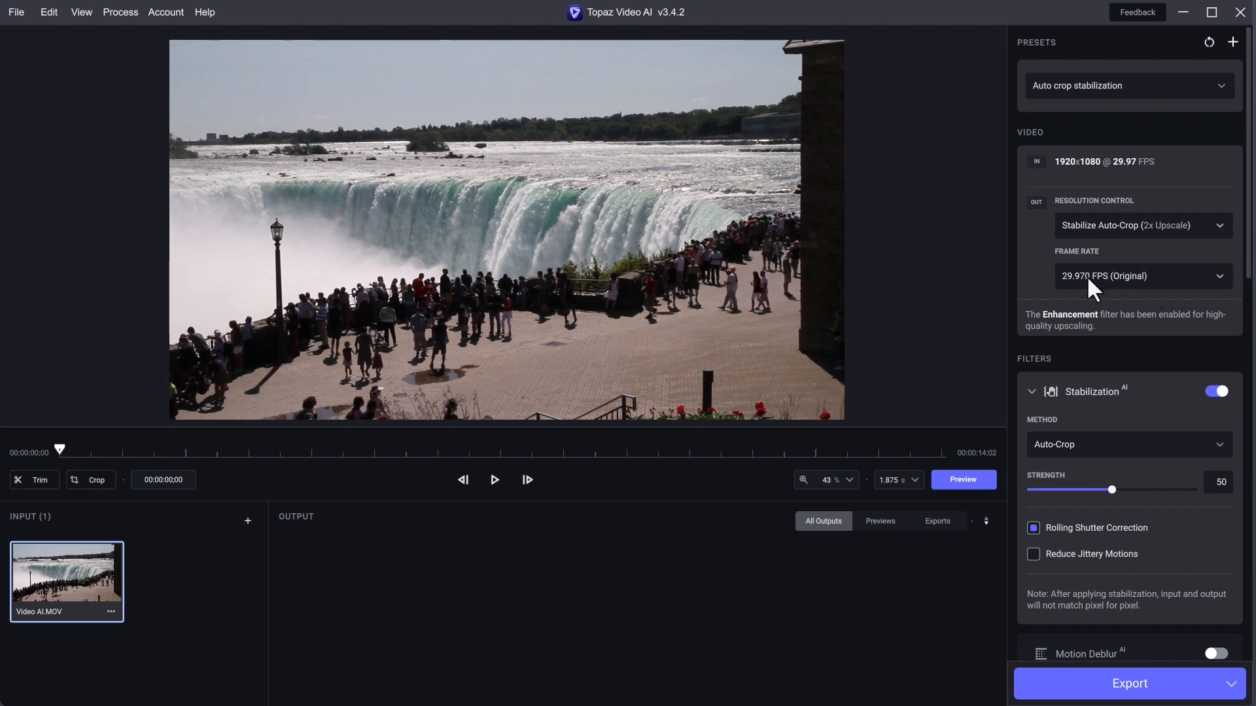
Set the audio mode in the video's output settings to Convert
{"action": "scroll", "coordinate": [1131, 395], "scroll_direction": "down", "scroll_amount": 3}
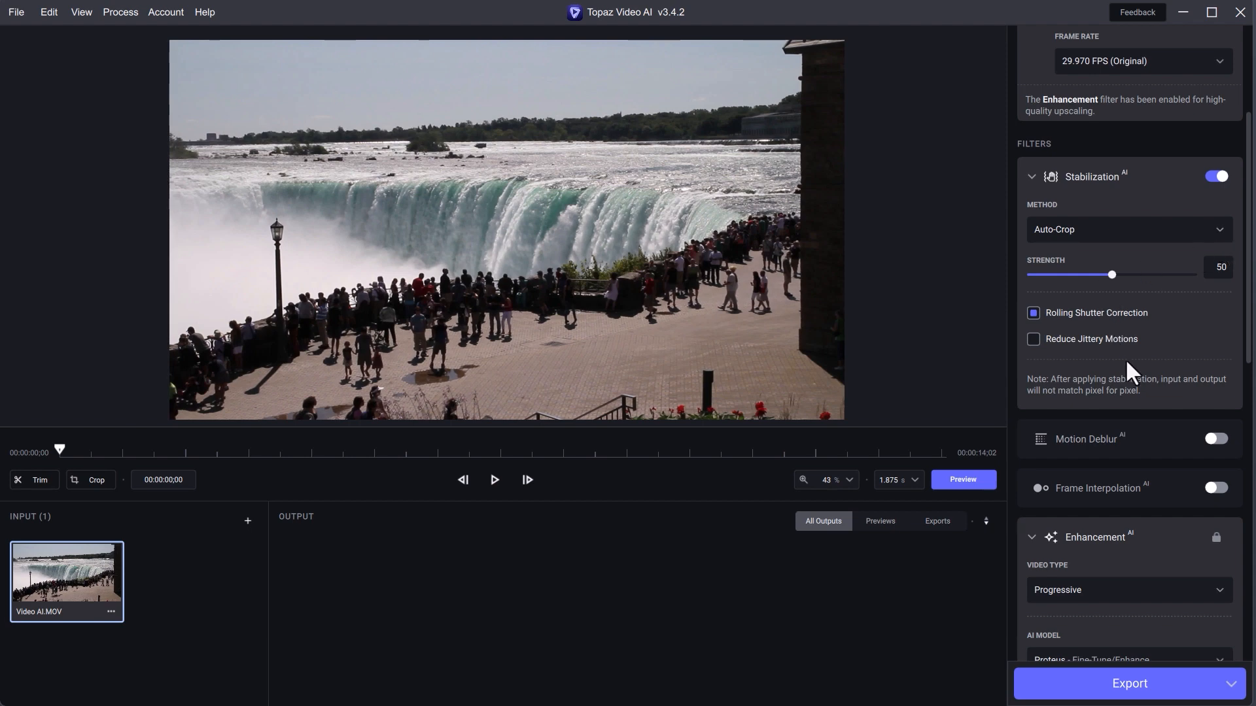
{"action": "scroll", "coordinate": [1128, 358], "scroll_direction": "down", "scroll_amount": 2}
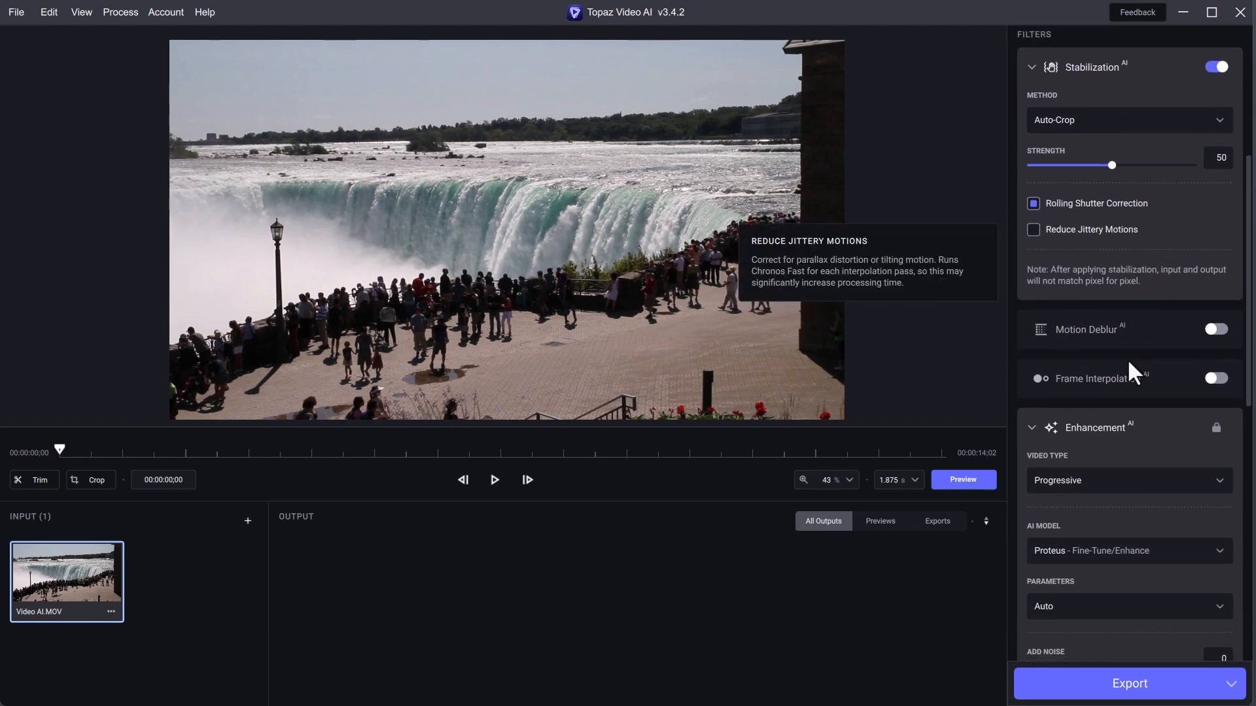
{"action": "scroll", "coordinate": [1128, 359], "scroll_direction": "down", "scroll_amount": 4}
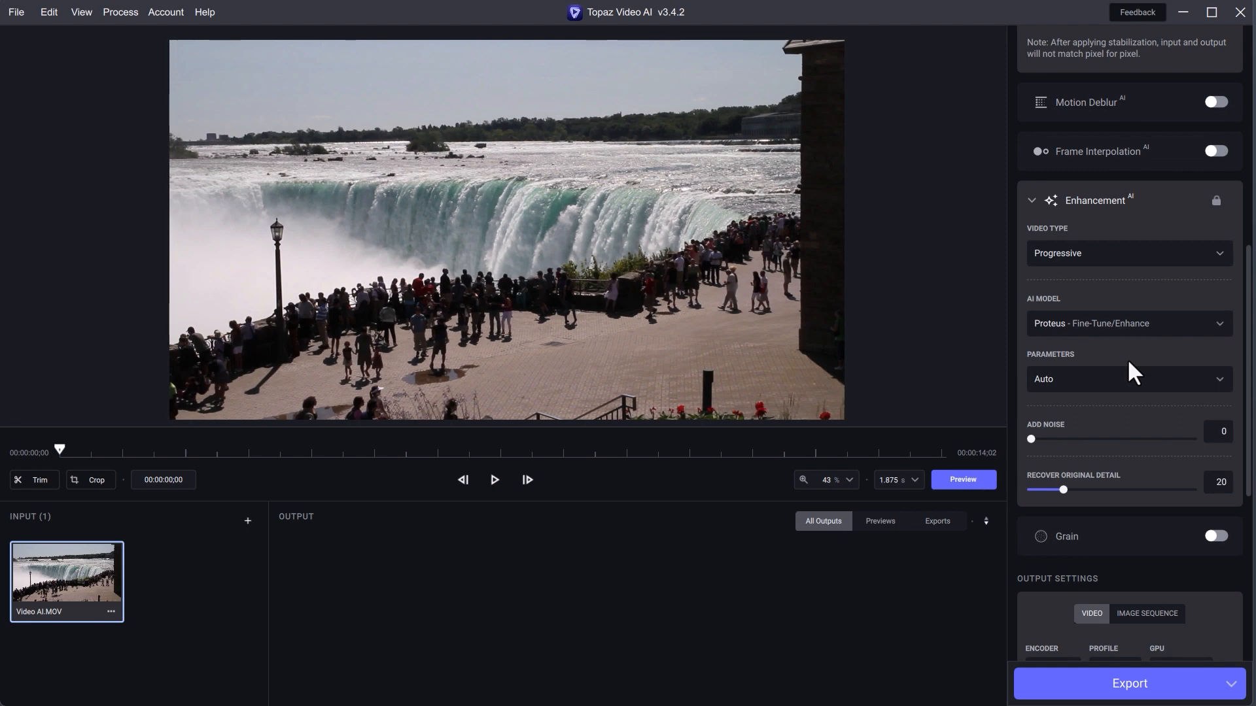
{"action": "scroll", "coordinate": [1128, 359], "scroll_direction": "down", "scroll_amount": 6}
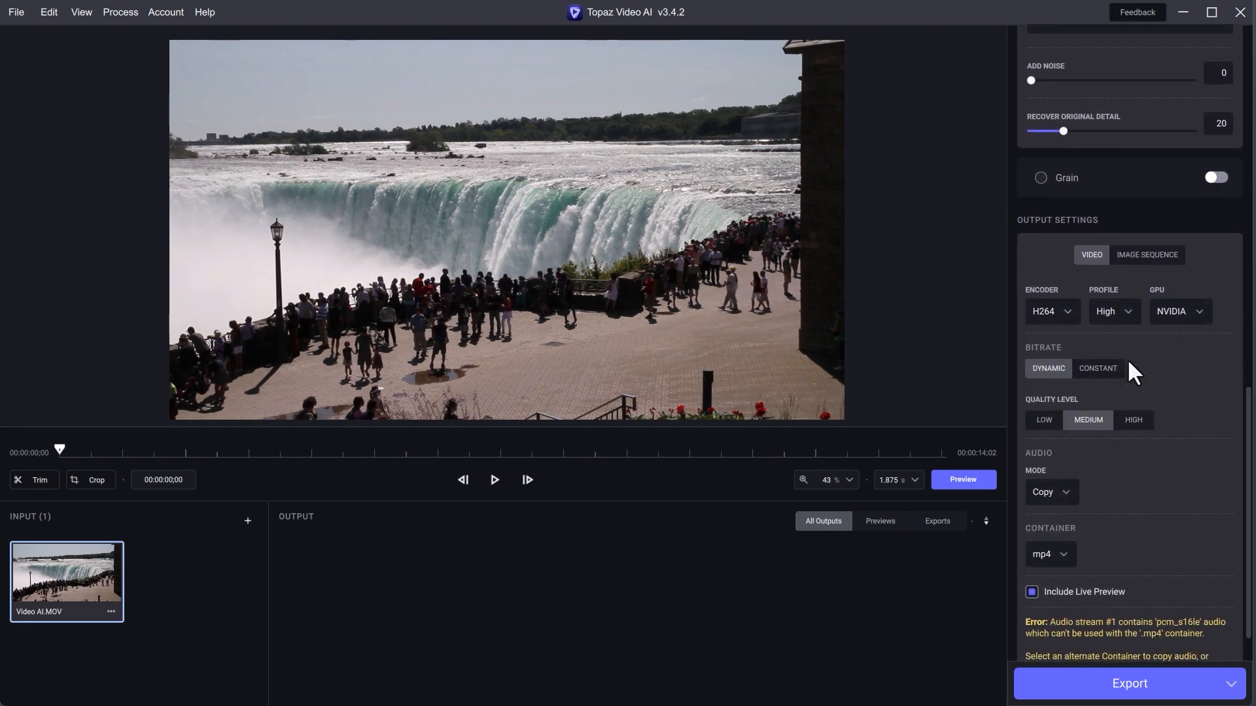
{"action": "scroll", "coordinate": [1128, 358], "scroll_direction": "down", "scroll_amount": 1}
{"action": "left_click", "coordinate": [1065, 439]}
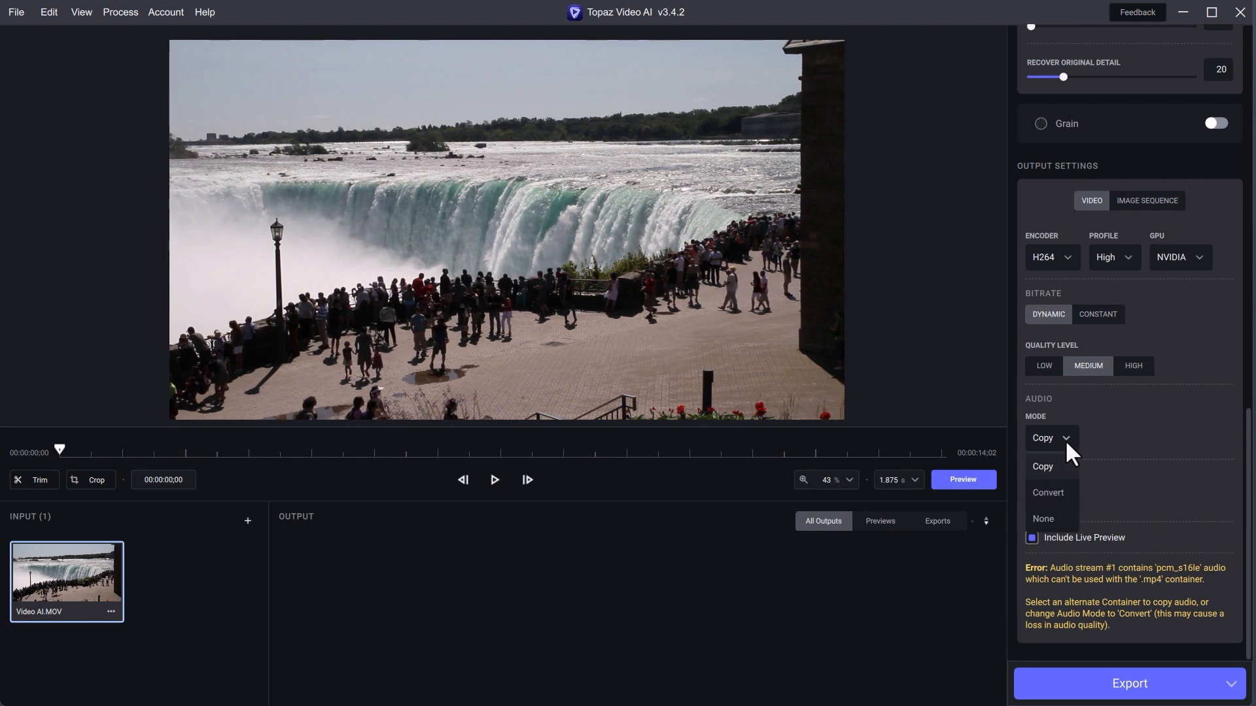
{"action": "left_click", "coordinate": [1064, 492]}
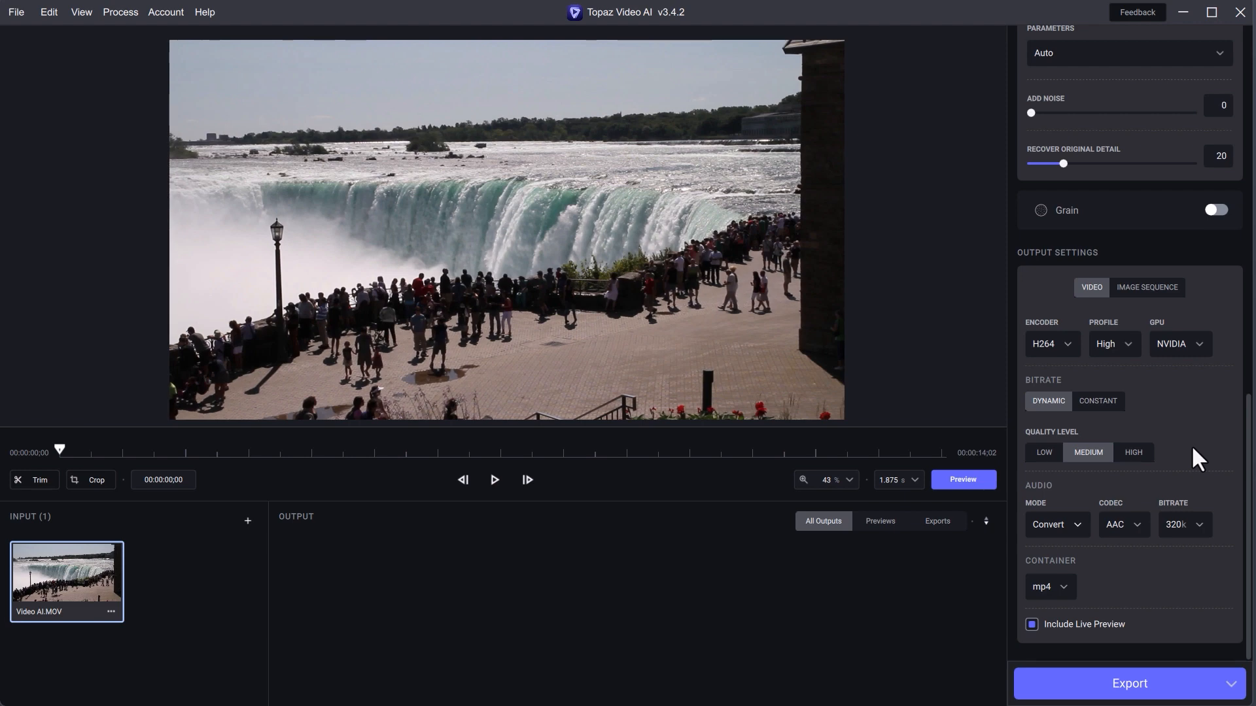
{"action": "scroll", "coordinate": [1190, 445], "scroll_direction": "up", "scroll_amount": 3}
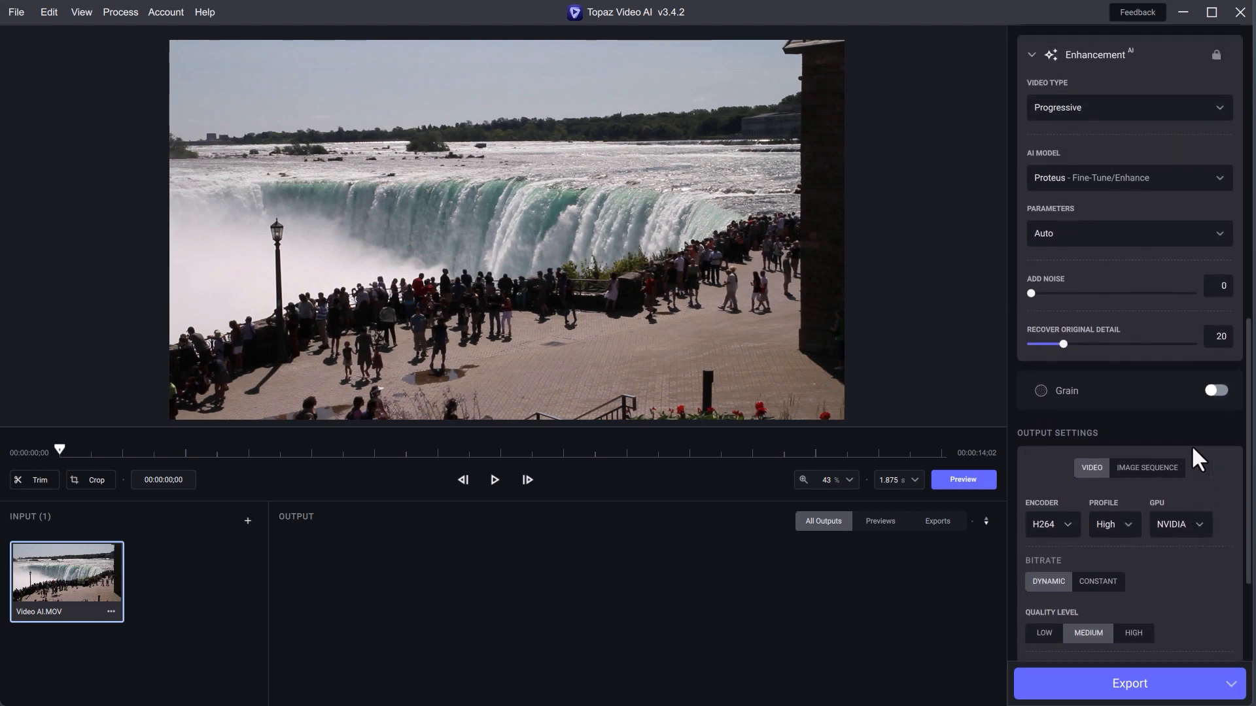
Render a preview of the auto-crop stabilized, 2x upscaled waterfall video from its start
{"action": "scroll", "coordinate": [1191, 444], "scroll_direction": "up", "scroll_amount": 6}
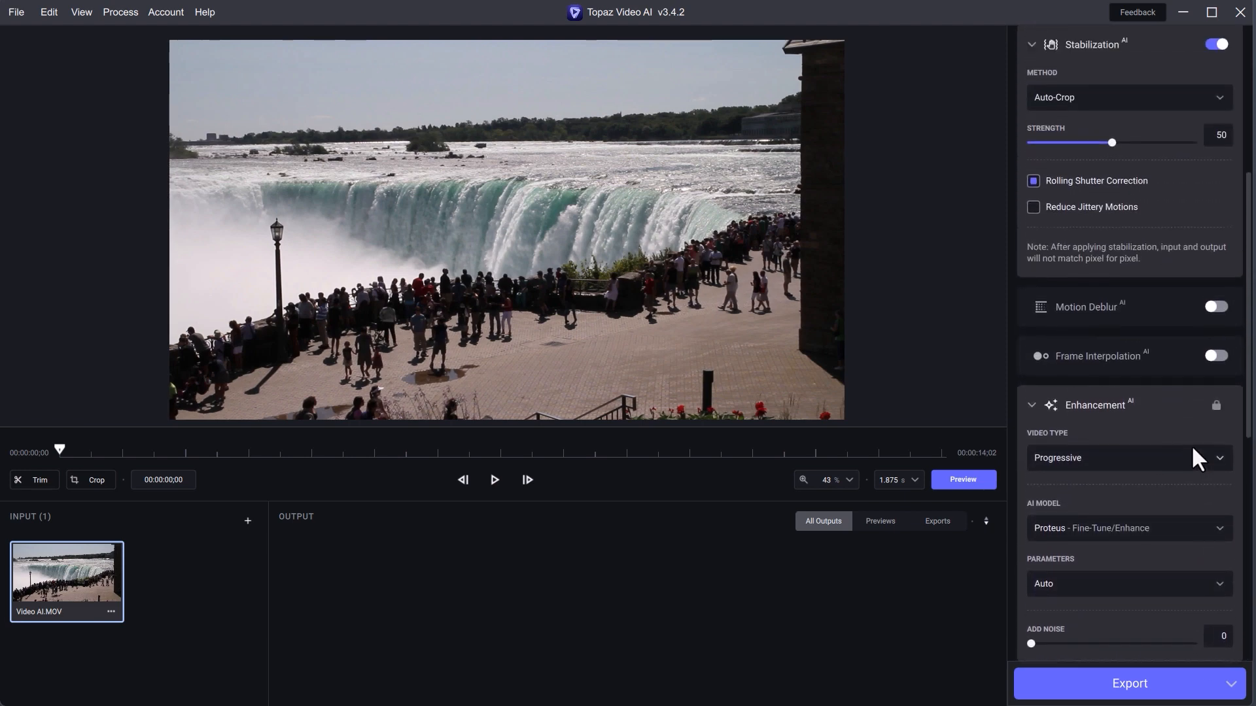
{"action": "scroll", "coordinate": [1191, 445], "scroll_direction": "up", "scroll_amount": 6}
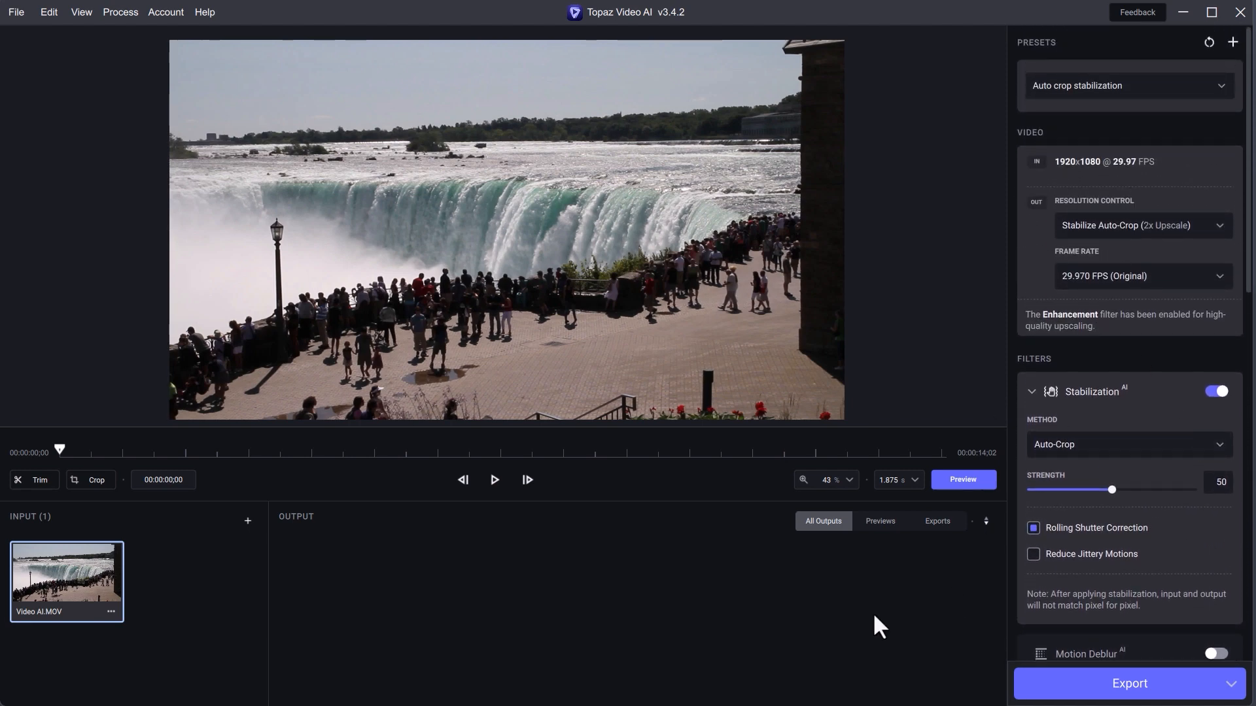
{"action": "left_click", "coordinate": [962, 480]}
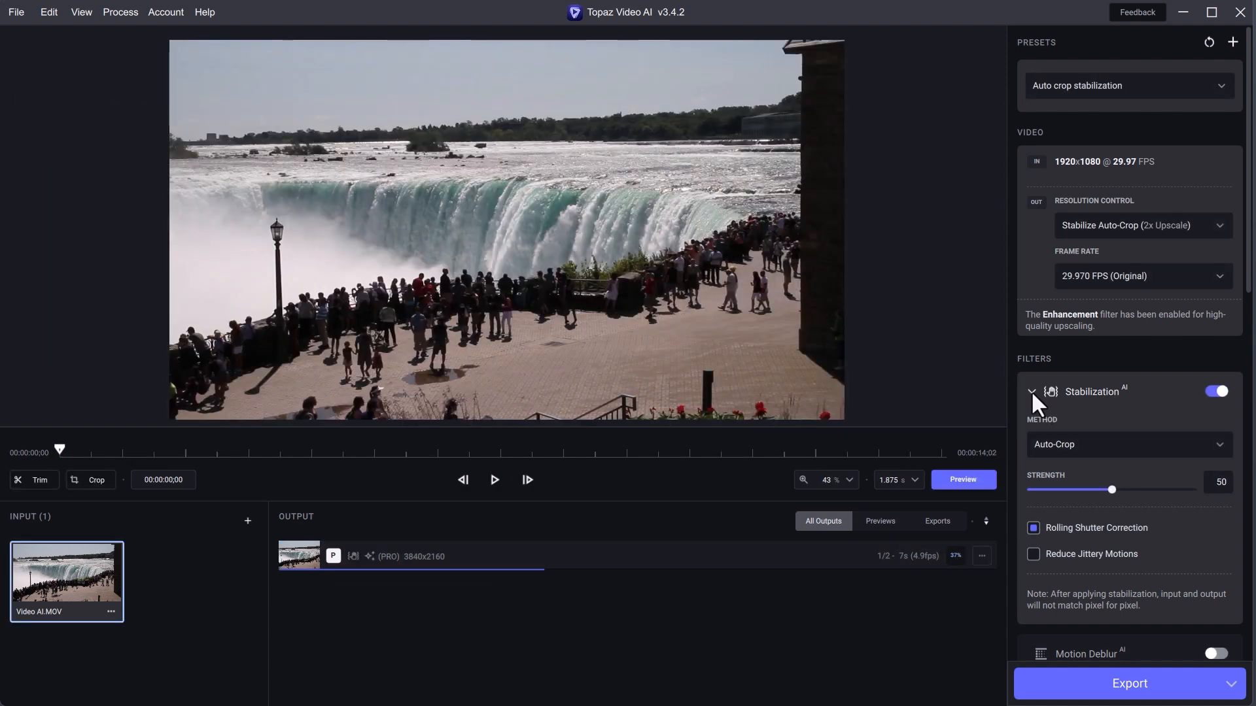
Collapse the Stabilization and Enhancement filter settings and bring the output settings into view
{"action": "left_click", "coordinate": [1031, 391]}
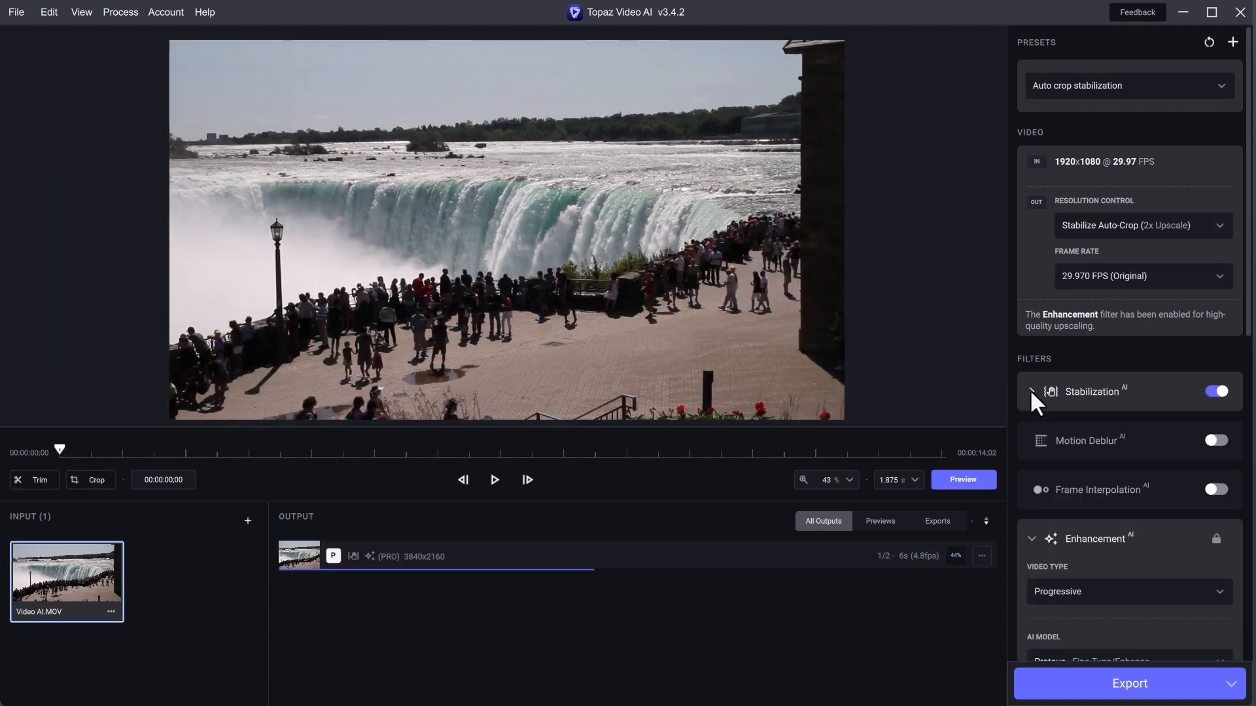
{"action": "left_click", "coordinate": [1032, 538]}
{"action": "scroll", "coordinate": [1123, 582], "scroll_direction": "down", "scroll_amount": 1}
{"action": "scroll", "coordinate": [1123, 583], "scroll_direction": "down", "scroll_amount": 5}
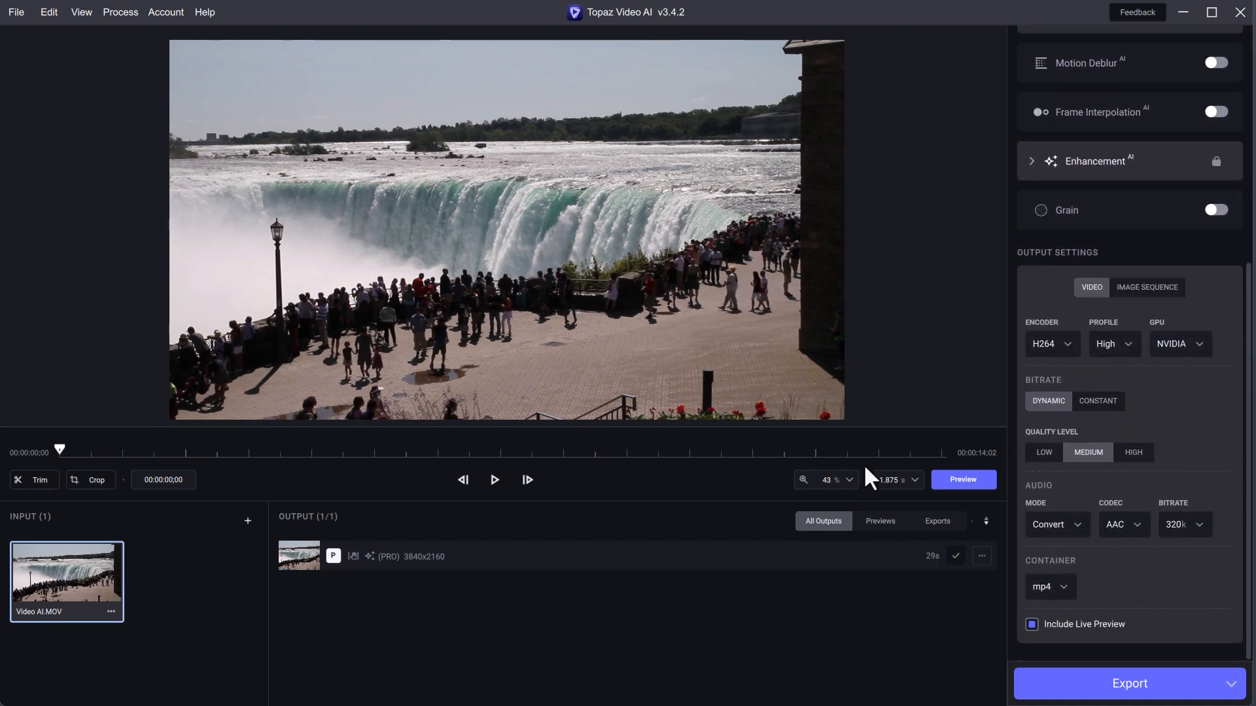
Render another preview starting at about 00:00:01;20 of the waterfall video and play it side by side with the original
{"action": "left_click", "coordinate": [493, 480]}
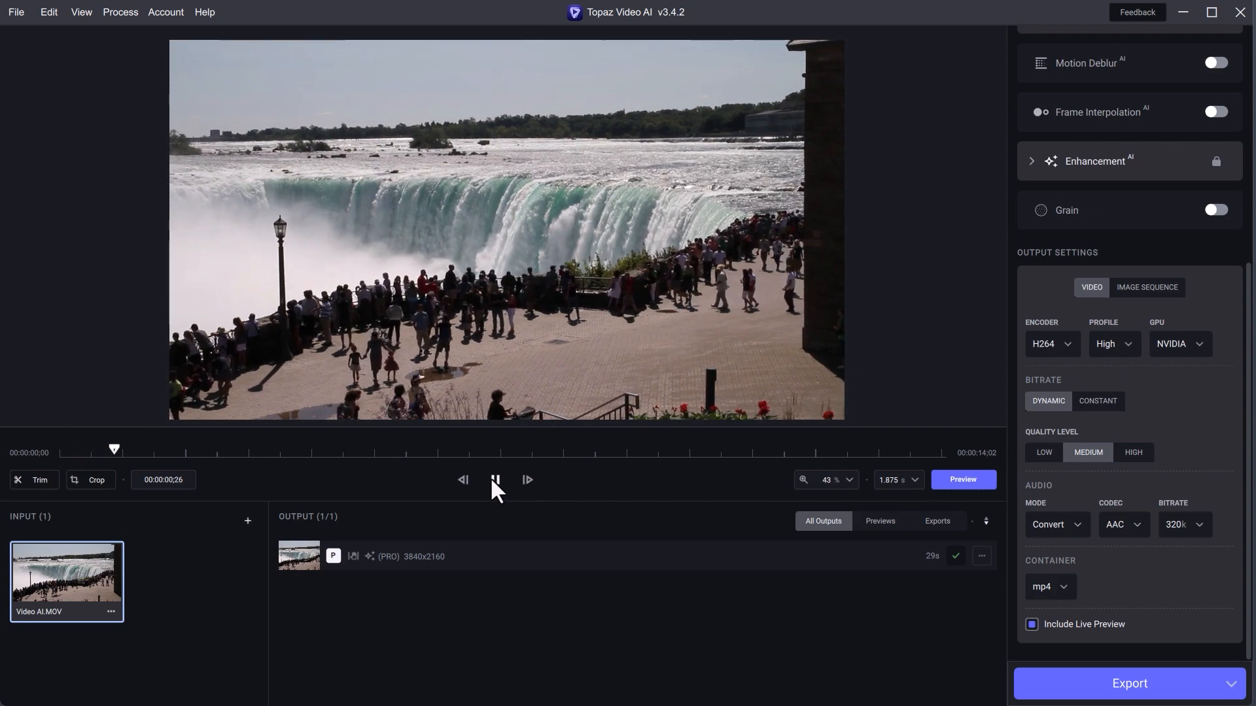
{"action": "left_click", "coordinate": [493, 481]}
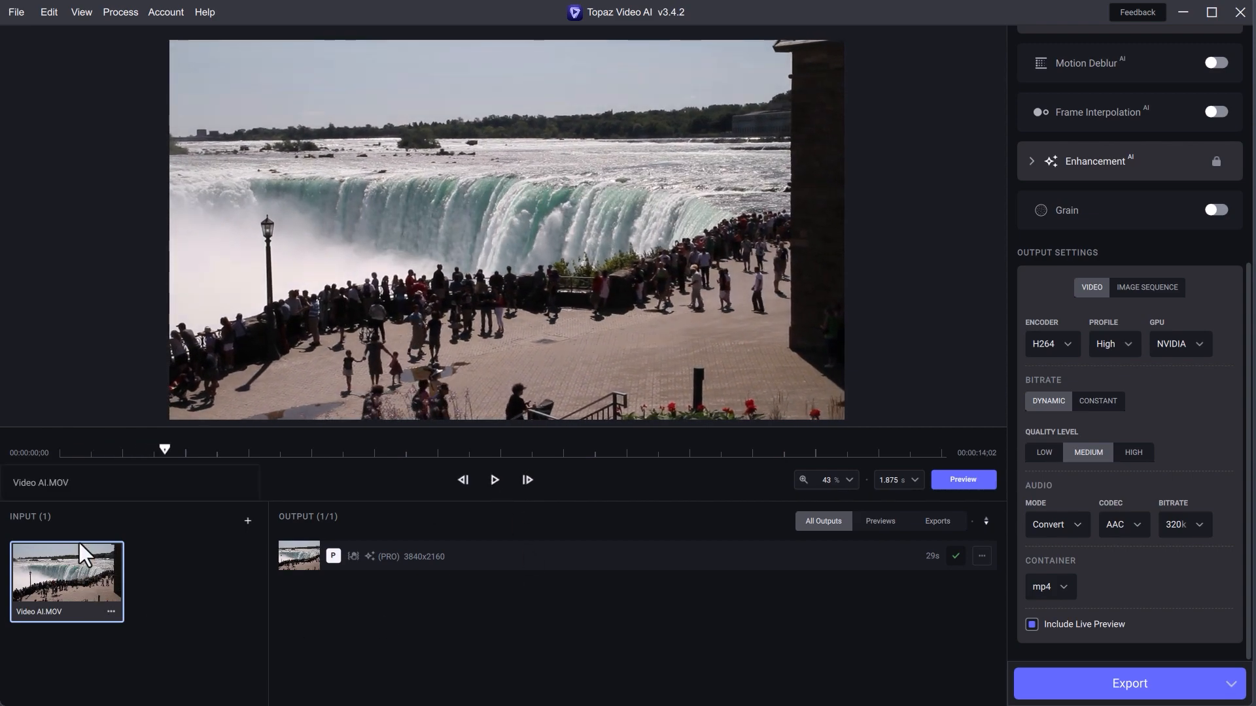
{"action": "left_click", "coordinate": [963, 480]}
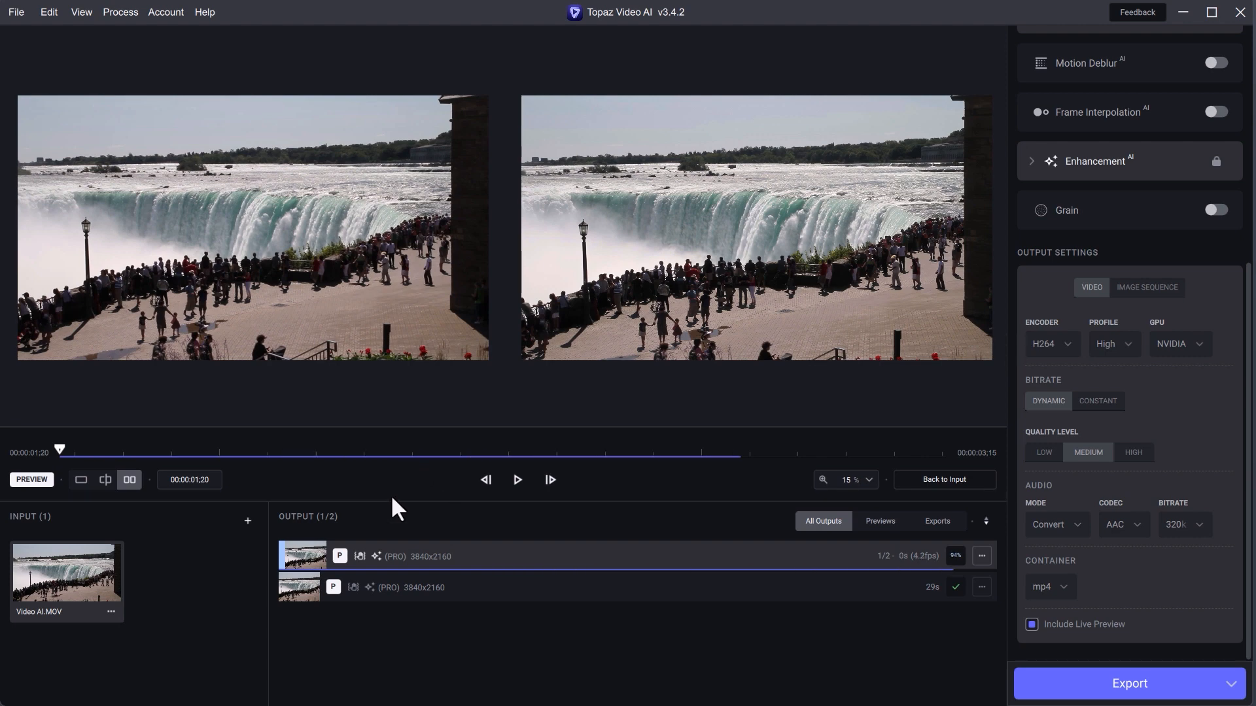
{"action": "left_click", "coordinate": [517, 479]}
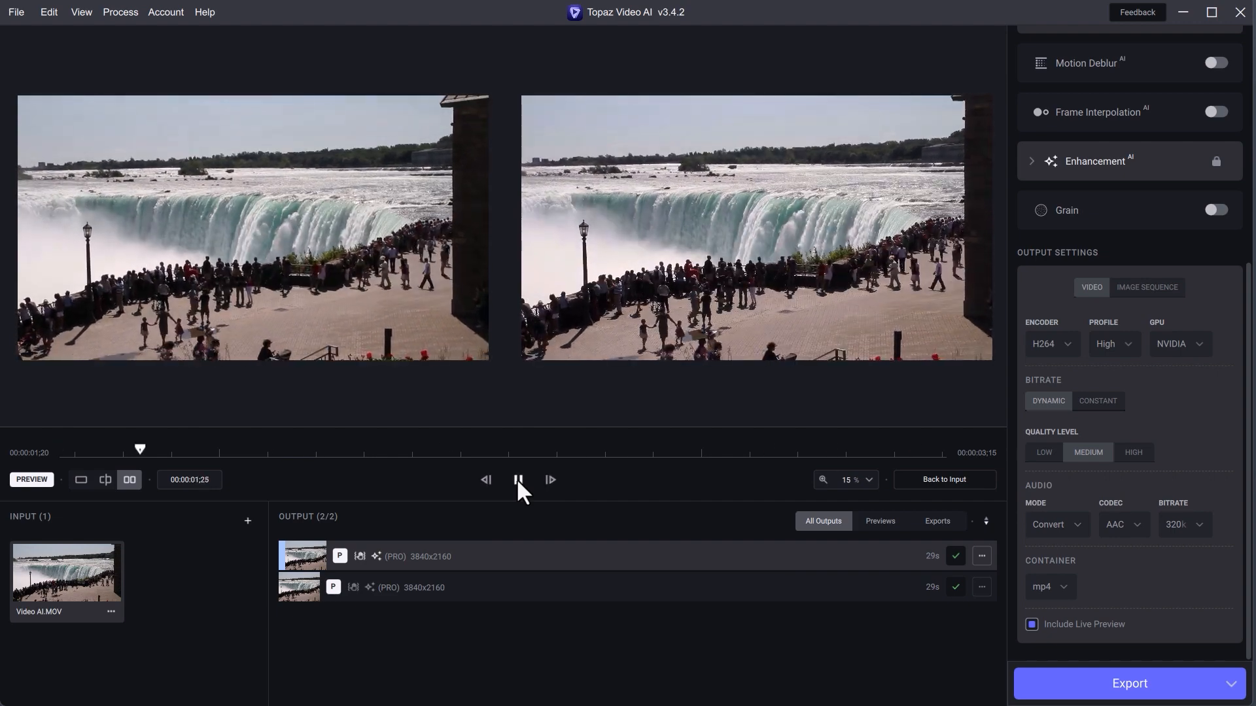
{"action": "left_click", "coordinate": [517, 480]}
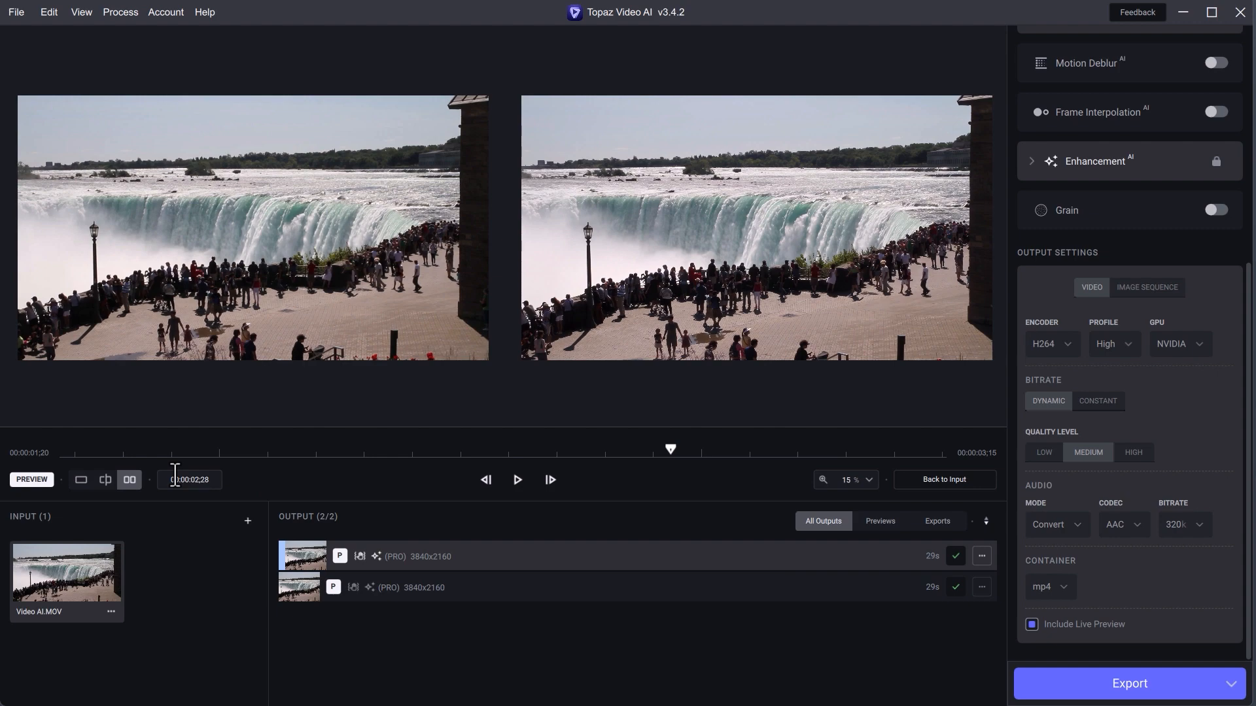
Show the preview in split view and play the processed half against the original half
{"action": "left_click", "coordinate": [104, 480]}
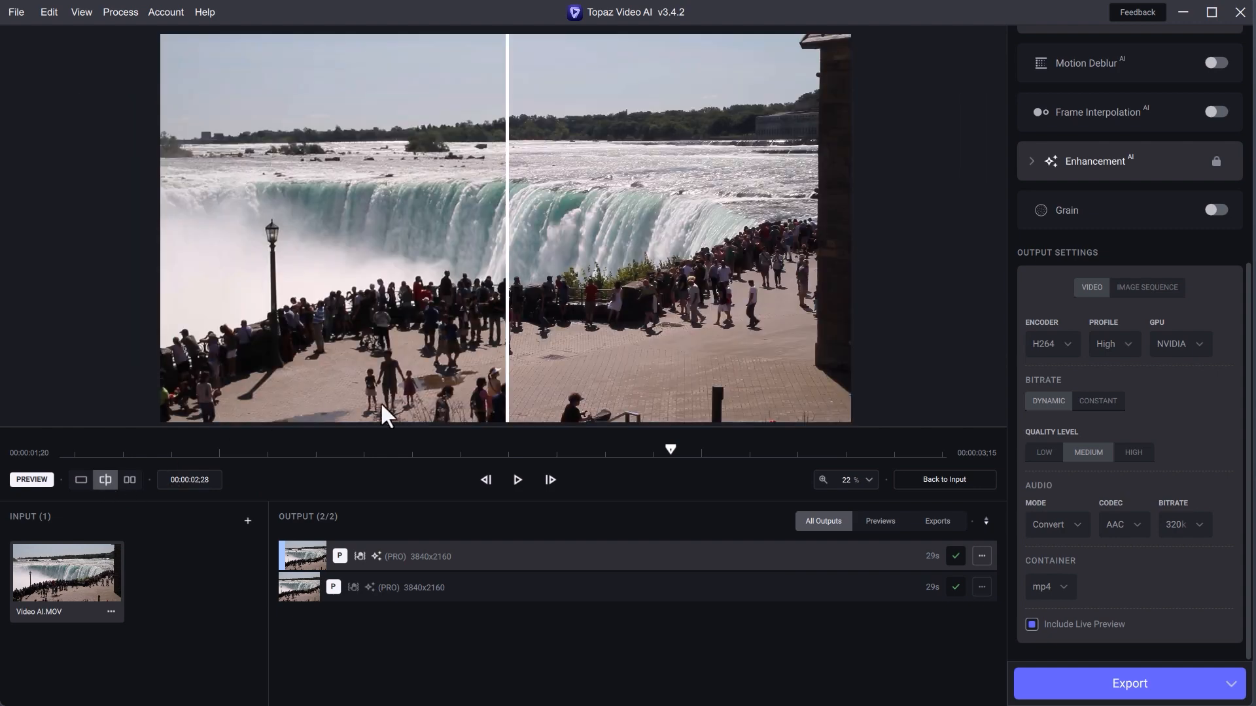
{"action": "left_click", "coordinate": [515, 478]}
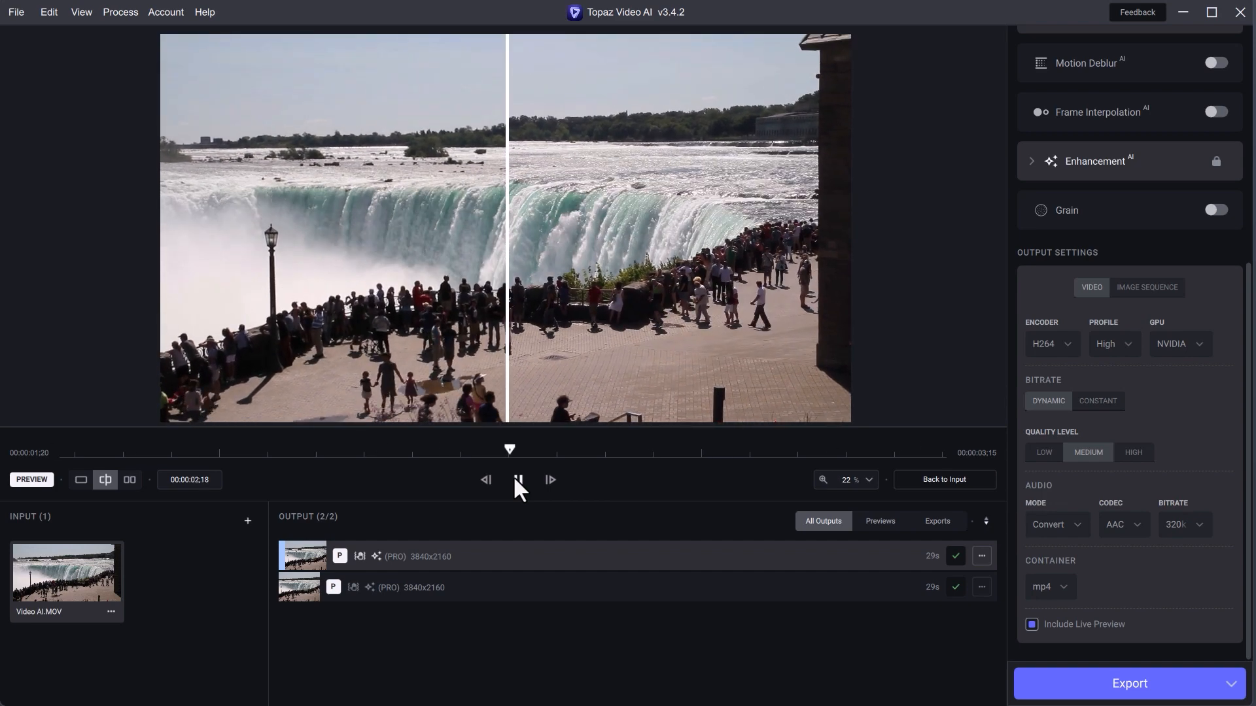
{"action": "left_click", "coordinate": [514, 481]}
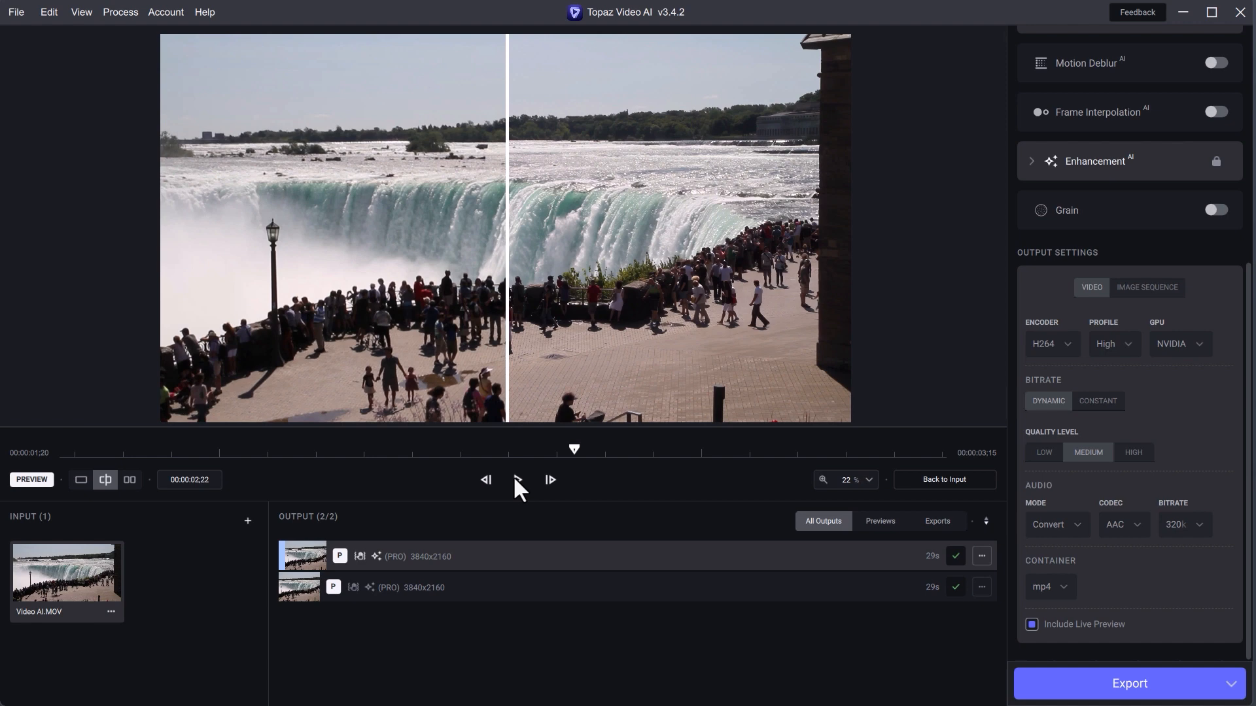
Export the processed waterfall video and show the files in Export Folder as a detailed list
{"action": "left_click", "coordinate": [1149, 688]}
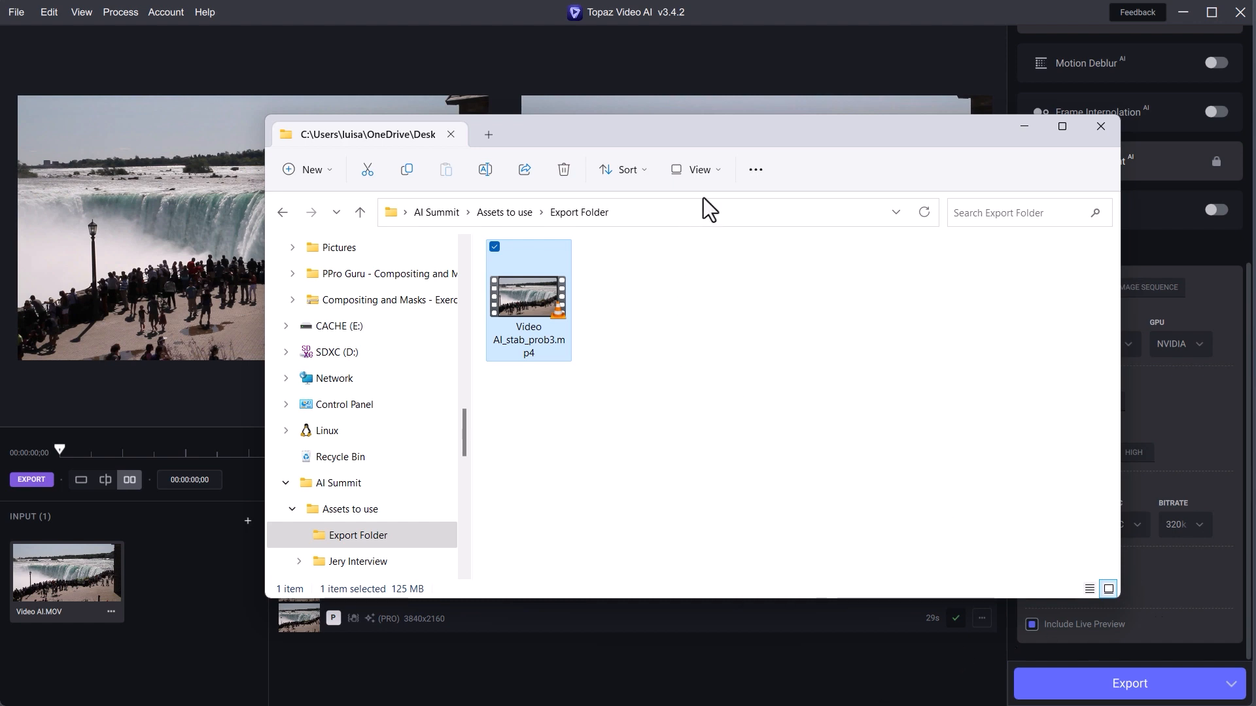
{"action": "left_click", "coordinate": [711, 171]}
{"action": "left_click", "coordinate": [715, 336]}
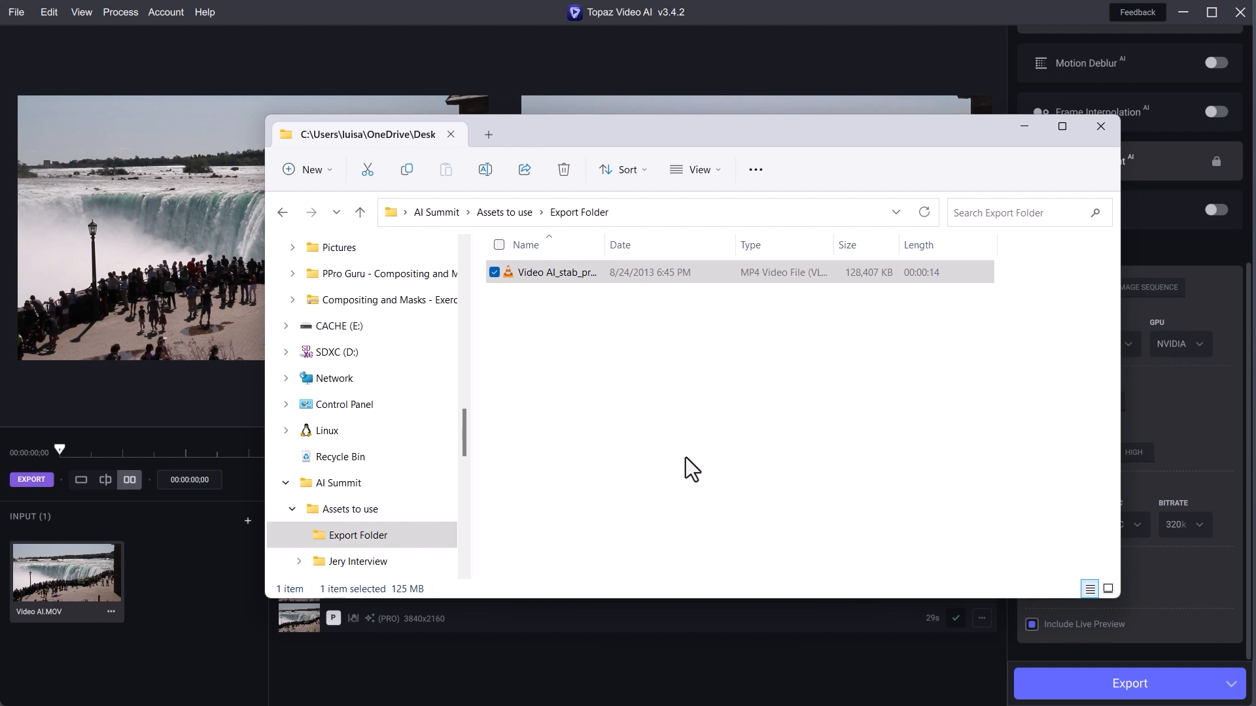
Play the exported Video AI_stab_prob3.mp4 in VLC and examine its frame size and audio in the file's detailed properties
{"action": "double_click", "coordinate": [508, 272]}
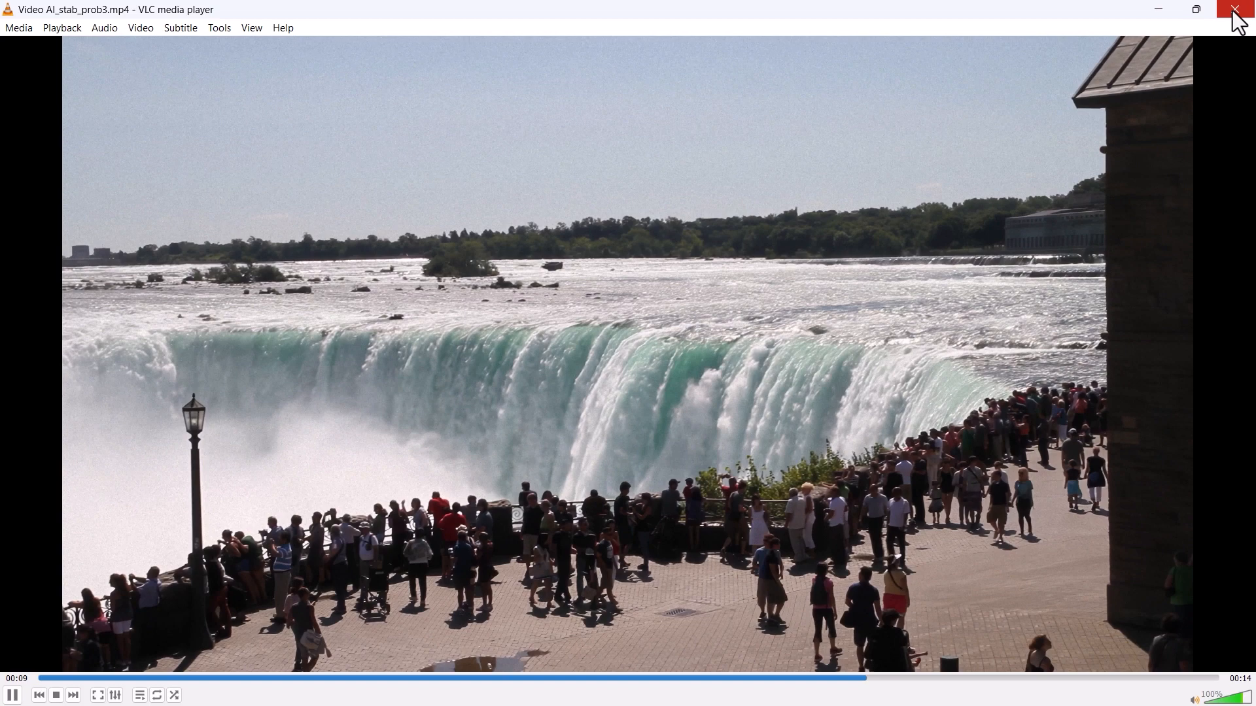
{"action": "left_click", "coordinate": [1236, 10]}
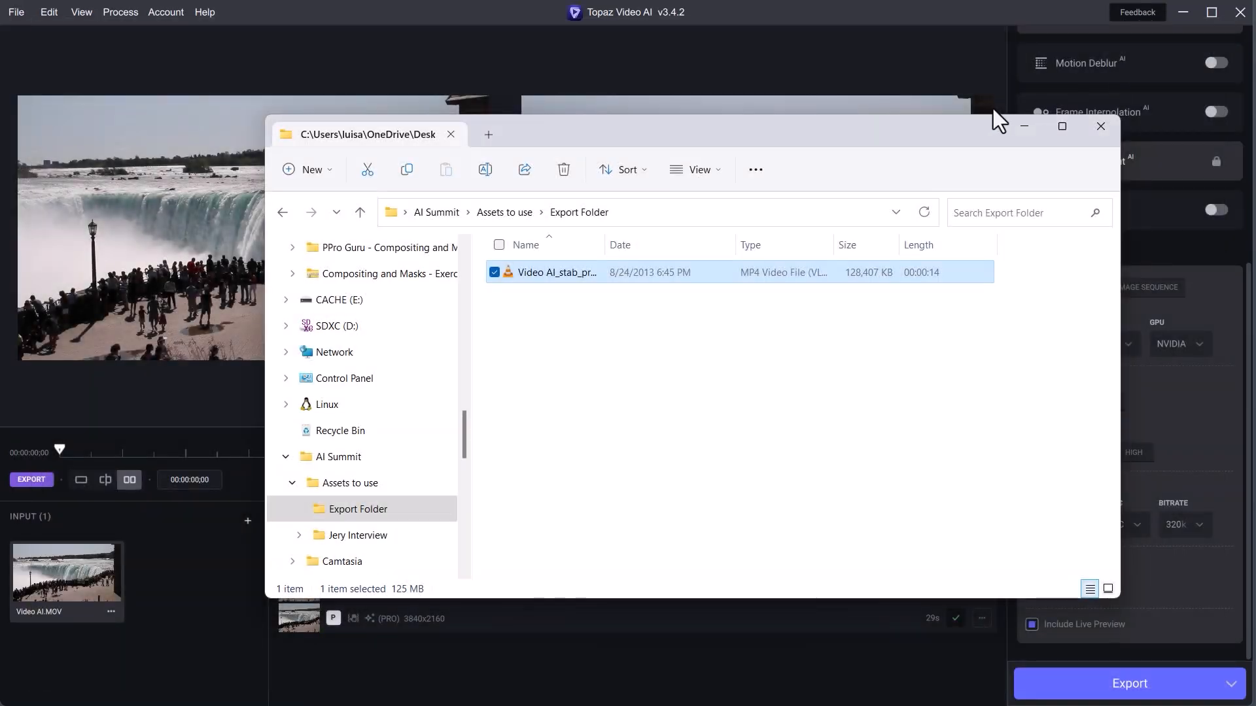
{"action": "right_click", "coordinate": [511, 274]}
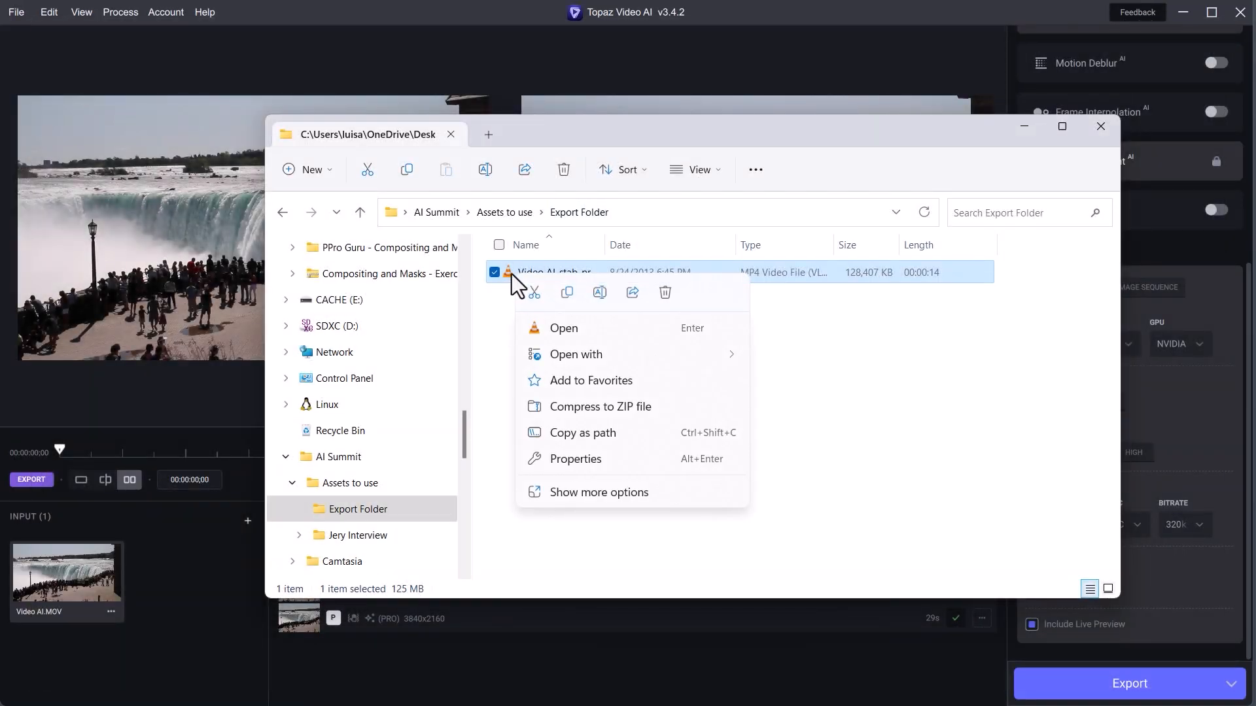
{"action": "left_click", "coordinate": [603, 461]}
{"action": "left_click", "coordinate": [627, 313]}
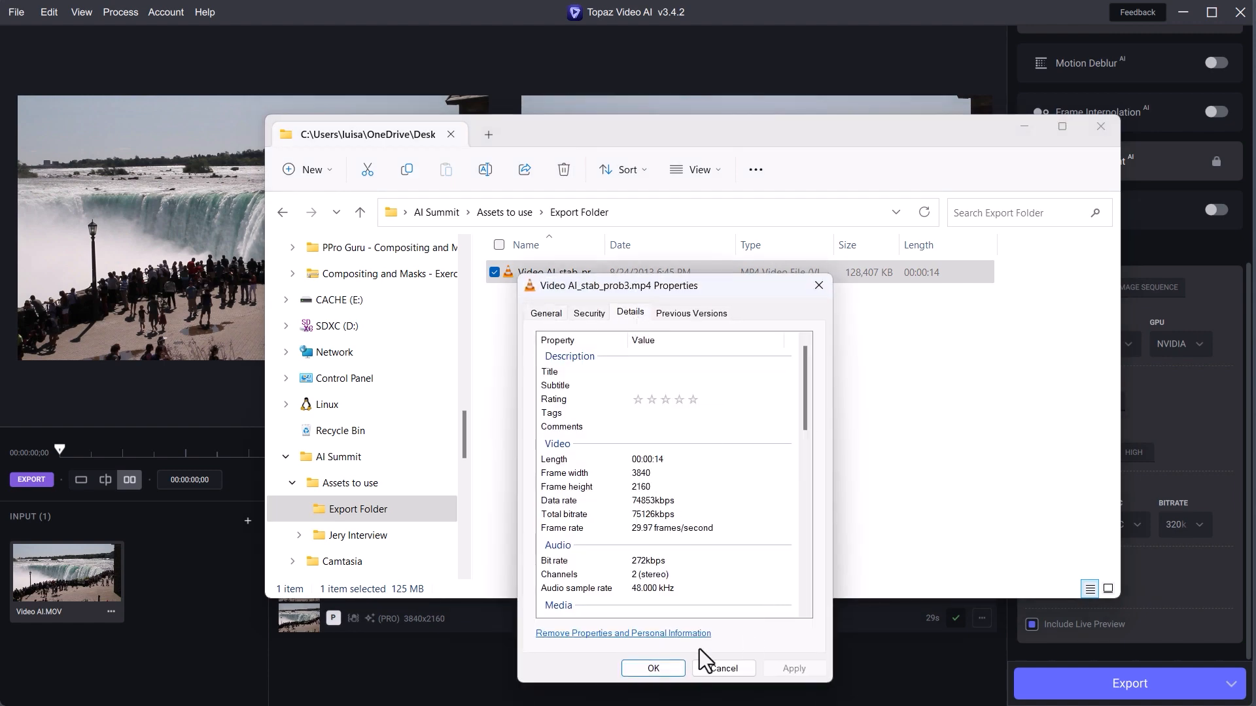
{"action": "left_click", "coordinate": [653, 667]}
Open the detailed properties of the source Video AI.MOV in the Assets to use folder for comparison with the export
{"action": "left_click", "coordinate": [517, 215]}
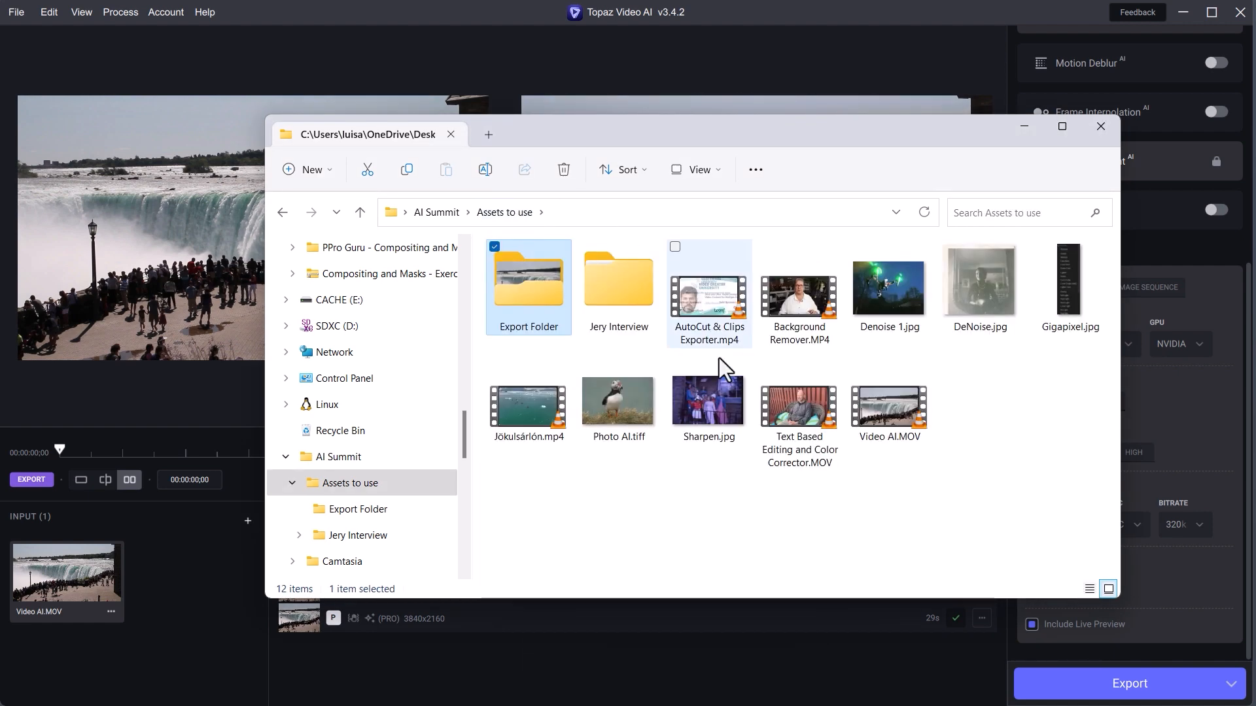
{"action": "right_click", "coordinate": [888, 409]}
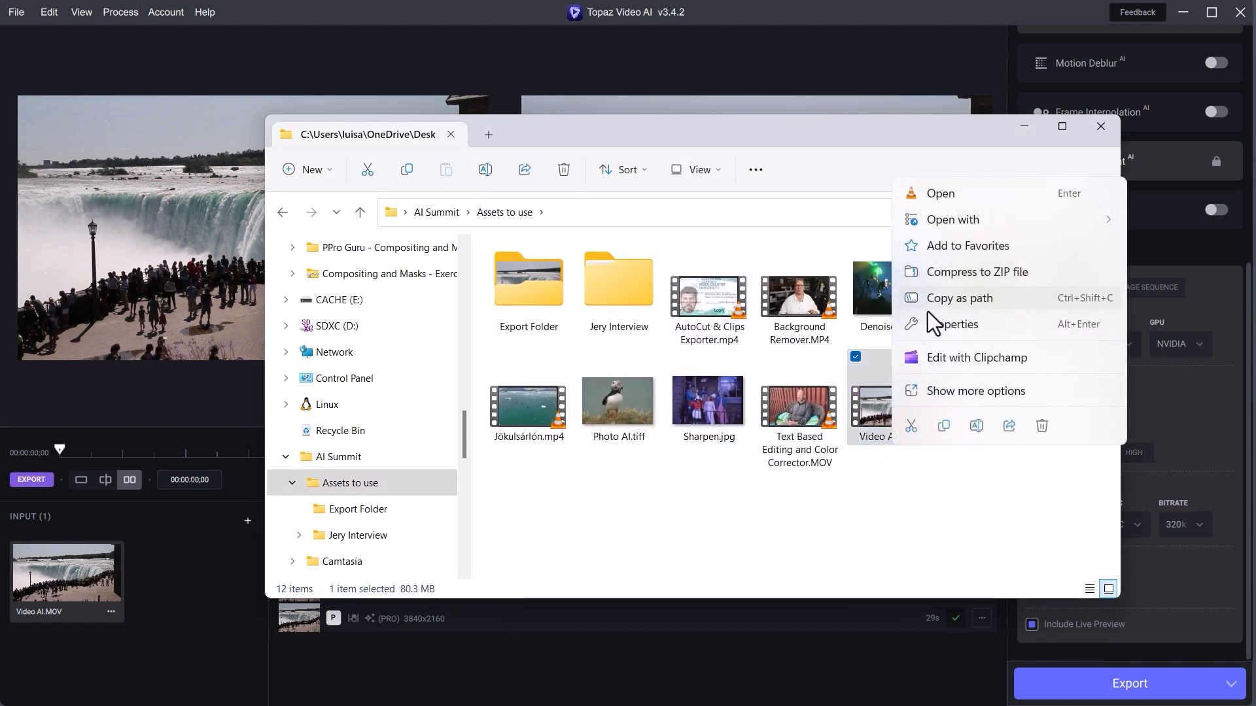
{"action": "left_click", "coordinate": [943, 325]}
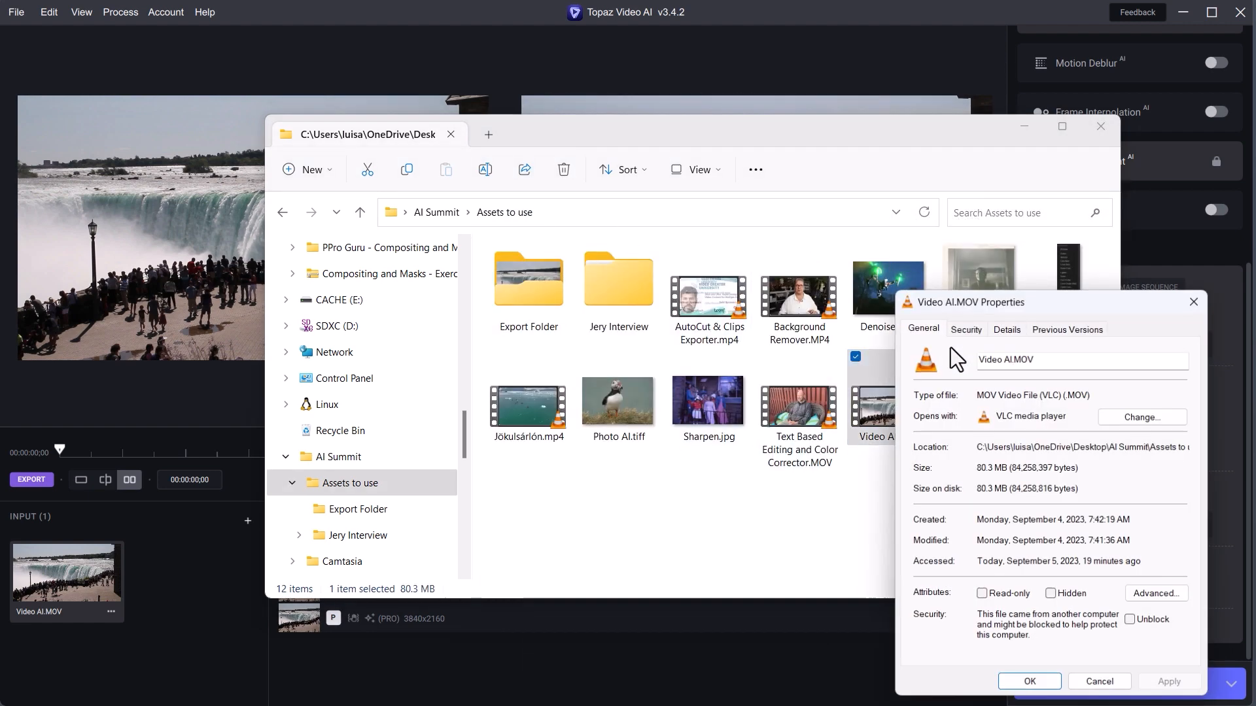
{"action": "left_click", "coordinate": [1010, 328]}
{"action": "left_click_drag", "start_coordinate": [1092, 305], "coordinate": [609, 172]}
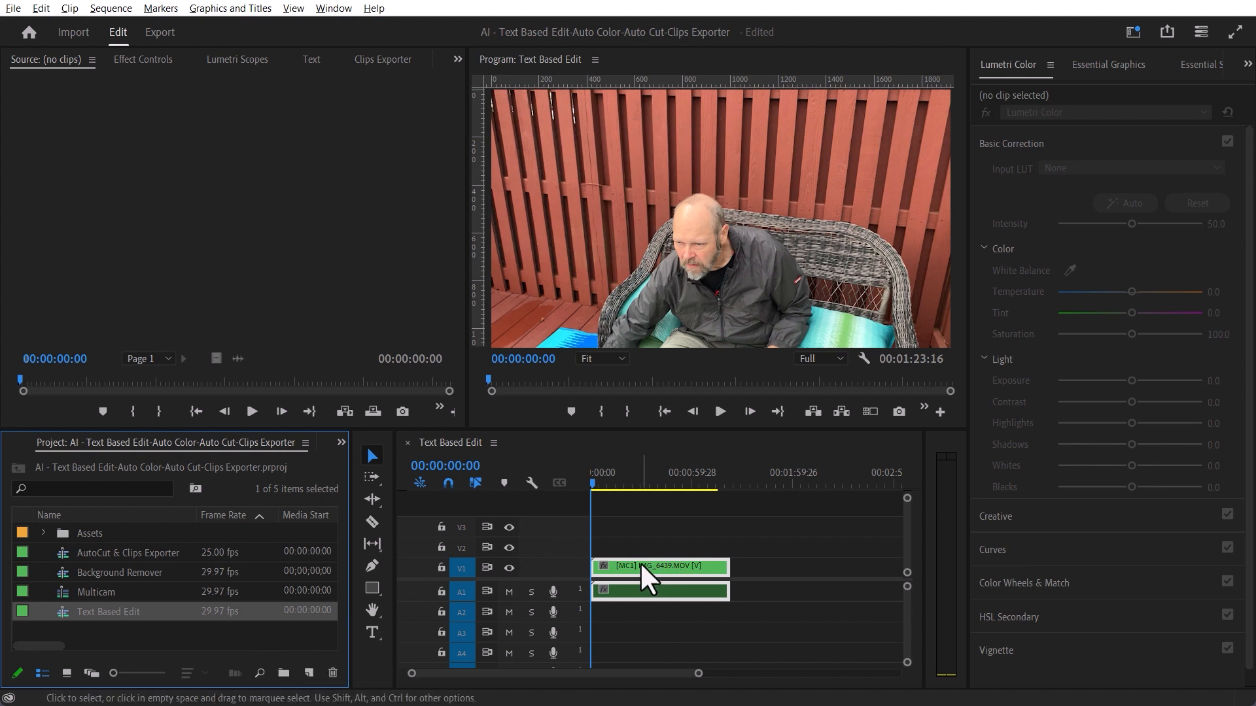
In Premiere Pro, cut the Text Based Edit sequence between camera angles in multi-camera view up to 00:00:26:26 and review the cuts in single view
{"action": "left_click", "coordinate": [868, 412]}
{"action": "left_click_drag", "start_coordinate": [467, 300], "coordinate": [430, 300]}
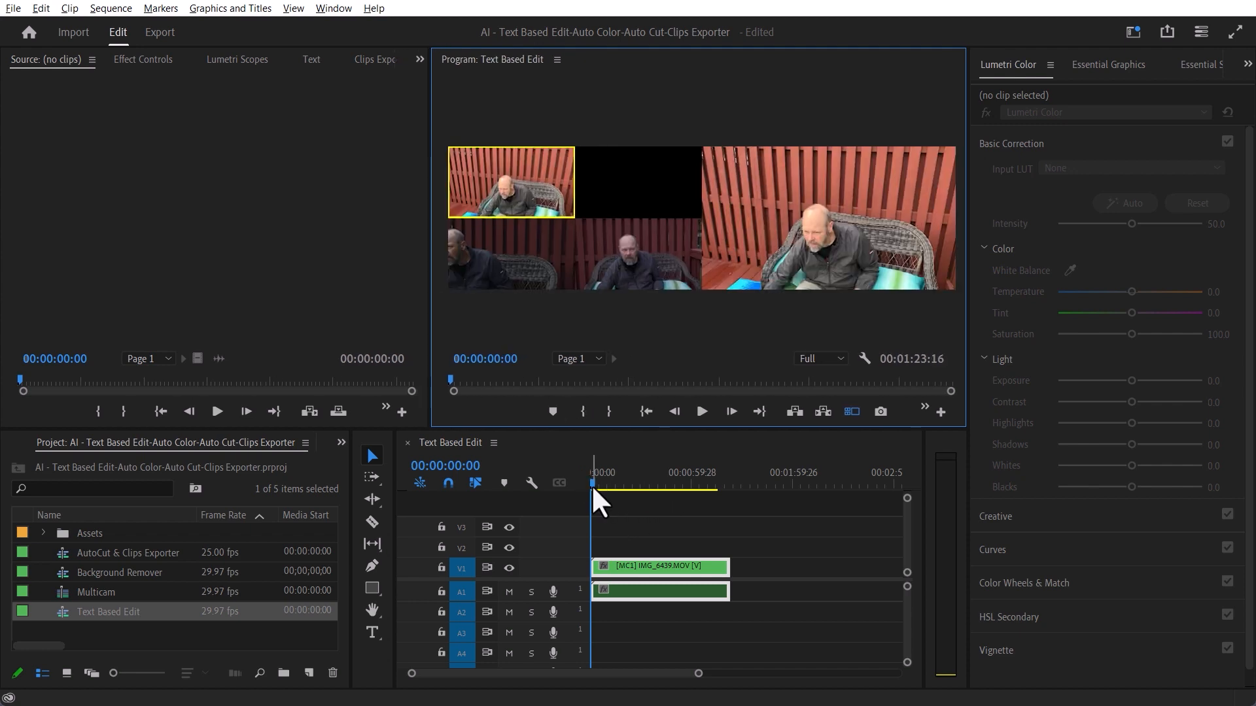
{"action": "key", "text": "space"}
{"action": "left_click", "coordinate": [500, 178]}
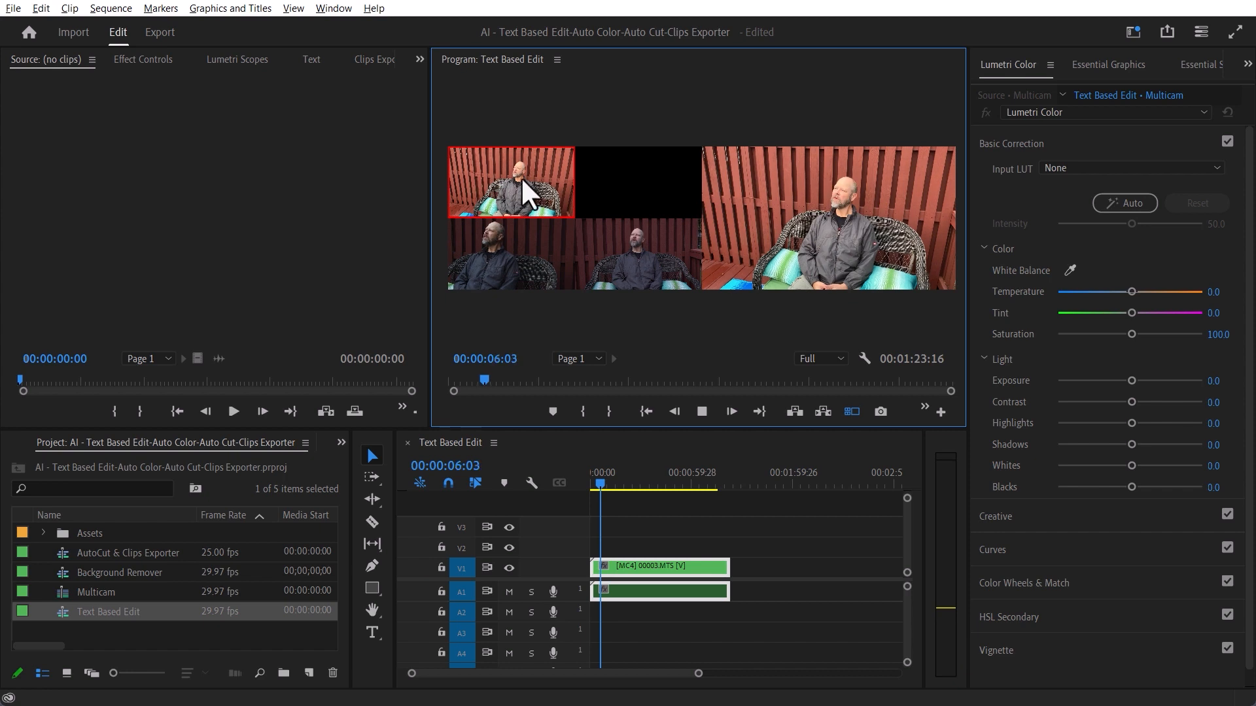
{"action": "left_click", "coordinate": [510, 262]}
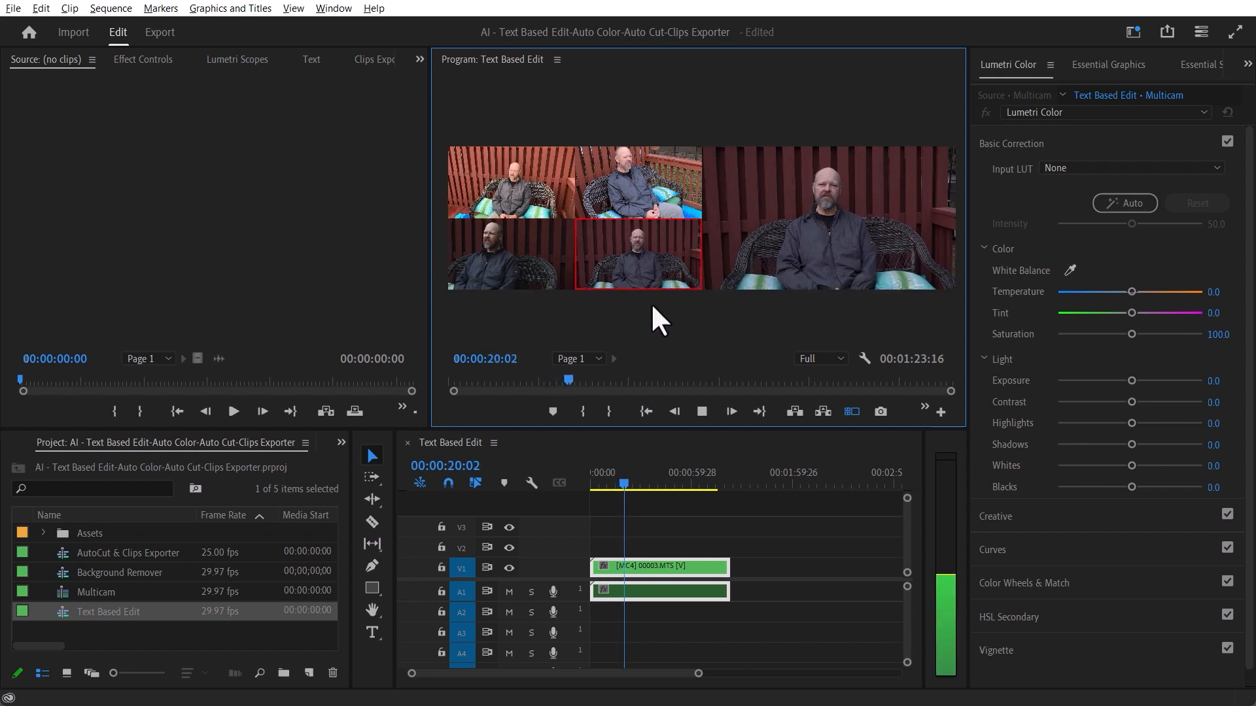
{"action": "left_click", "coordinate": [638, 167]}
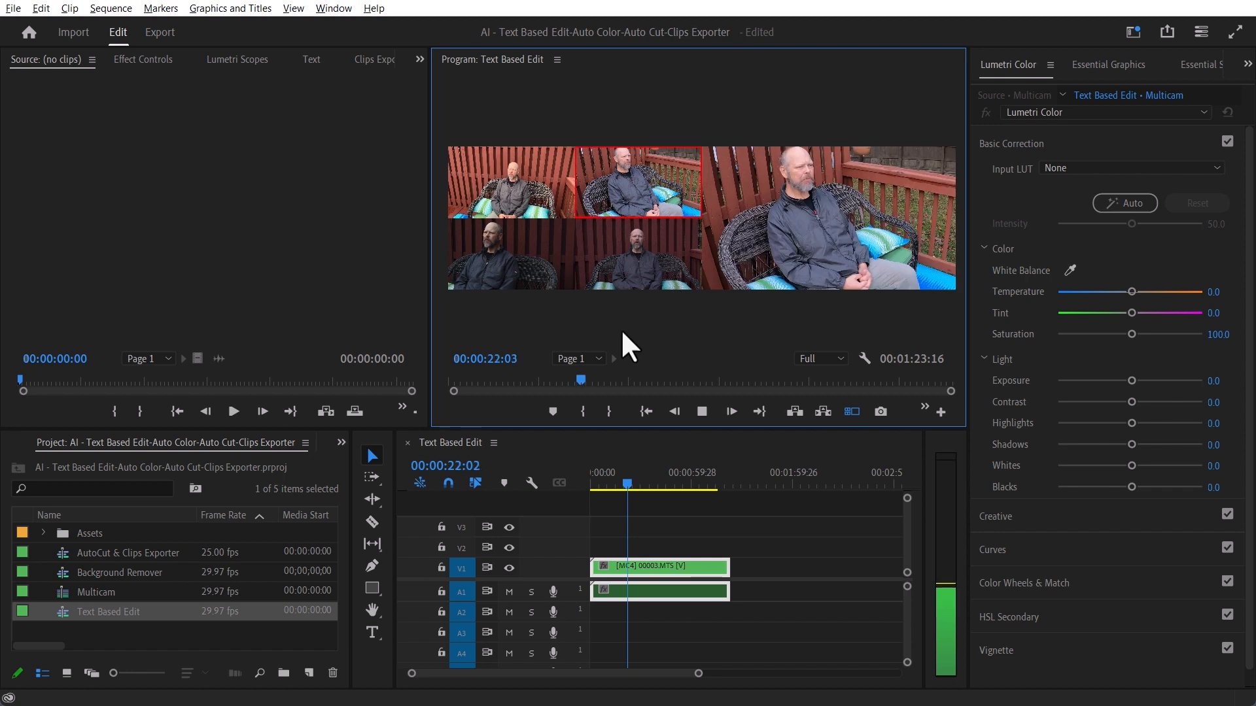
{"action": "left_click", "coordinate": [521, 186]}
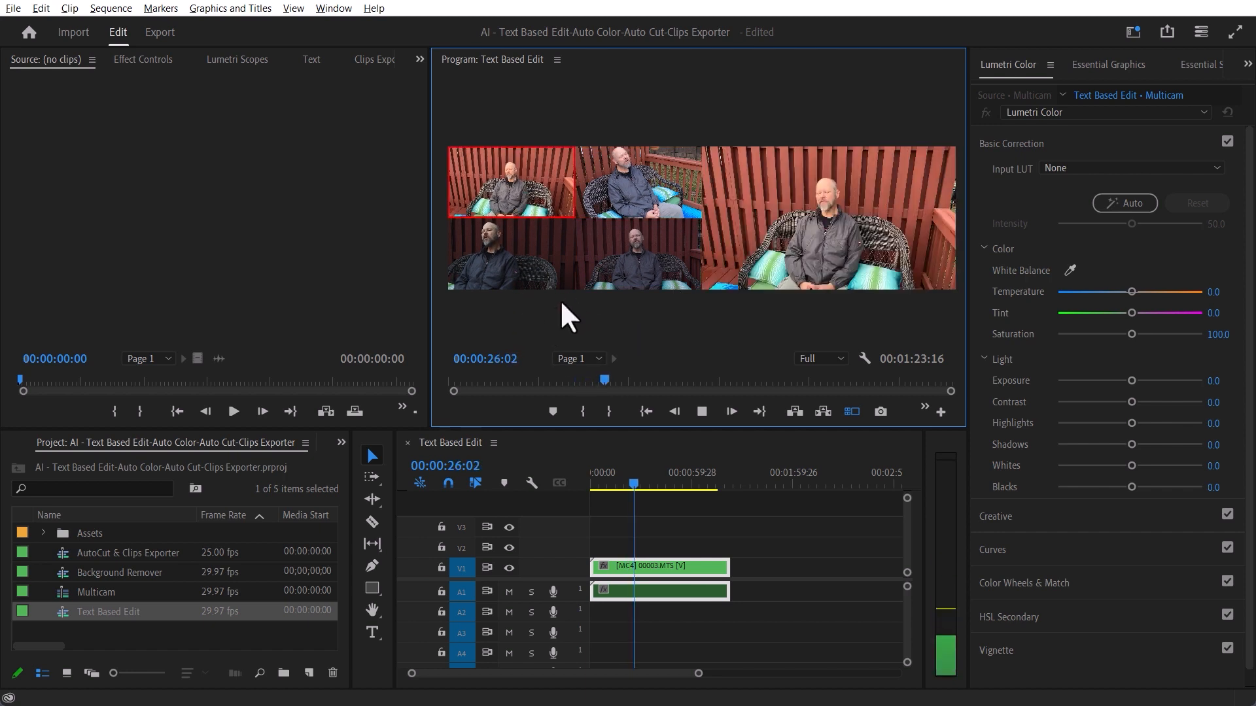
{"action": "key", "text": "space"}
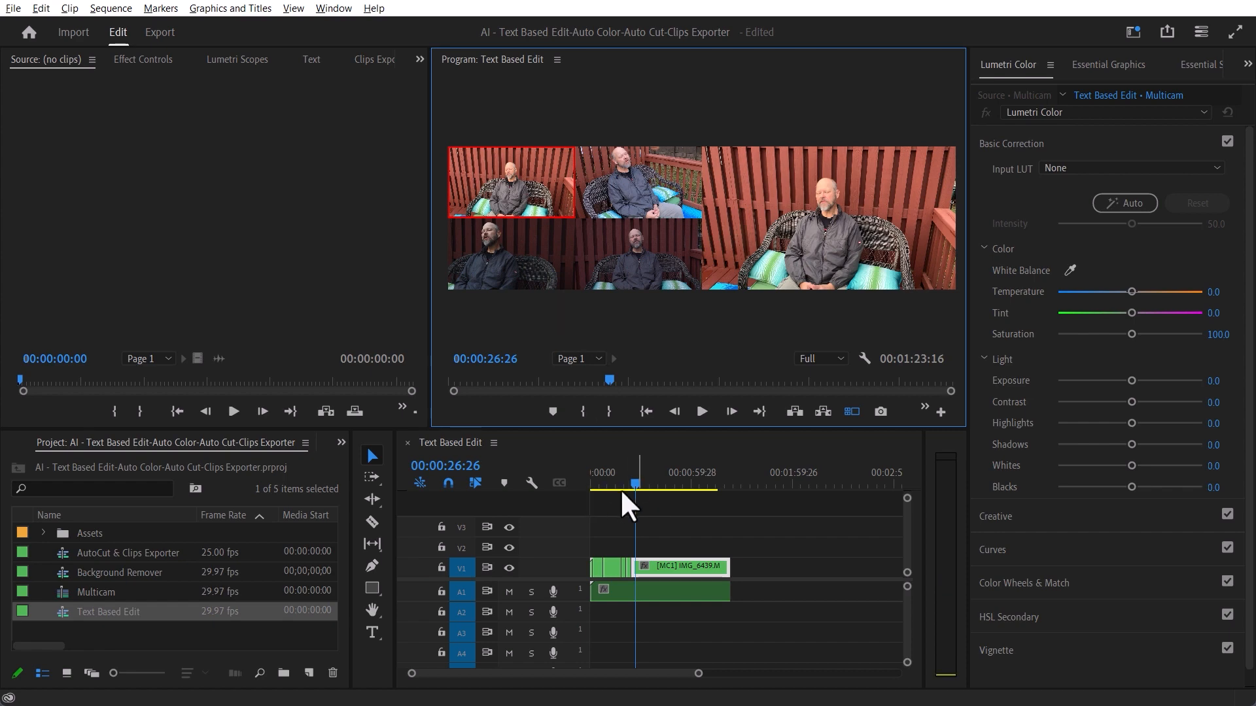
{"action": "left_click", "coordinate": [851, 412]}
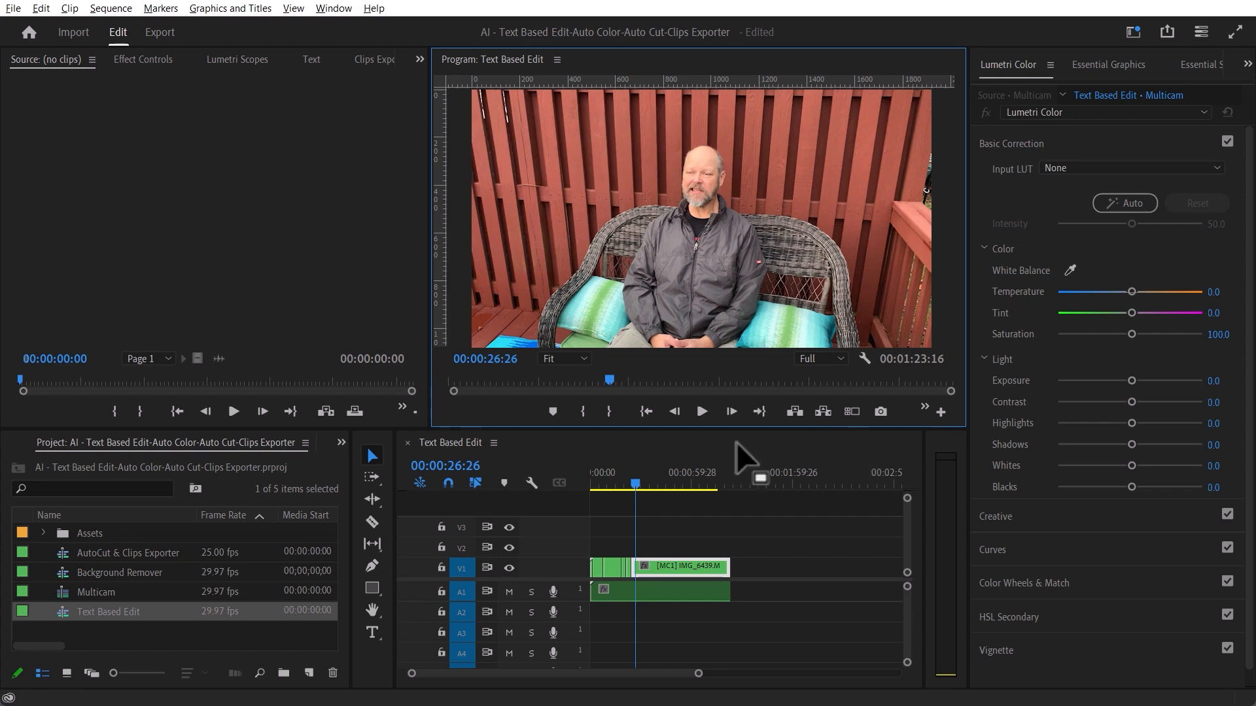
{"action": "mouse_move", "coordinate": [626, 473]}
{"action": "left_mouse_down"}
{"action": "mouse_move", "coordinate": [591, 482]}
{"action": "mouse_move", "coordinate": [613, 484]}
{"action": "left_mouse_up"}
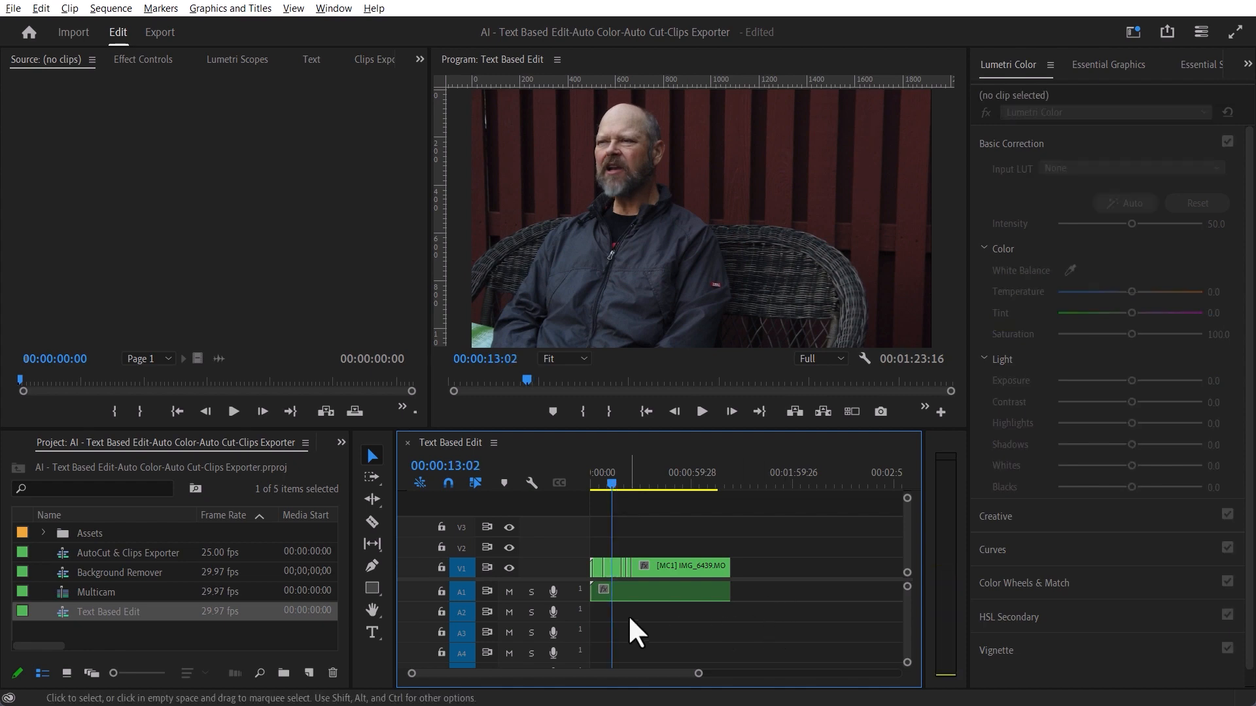
Render the audio of the multicam clip on A1 and enlarge that track to show its waveform
{"action": "left_click", "coordinate": [653, 592]}
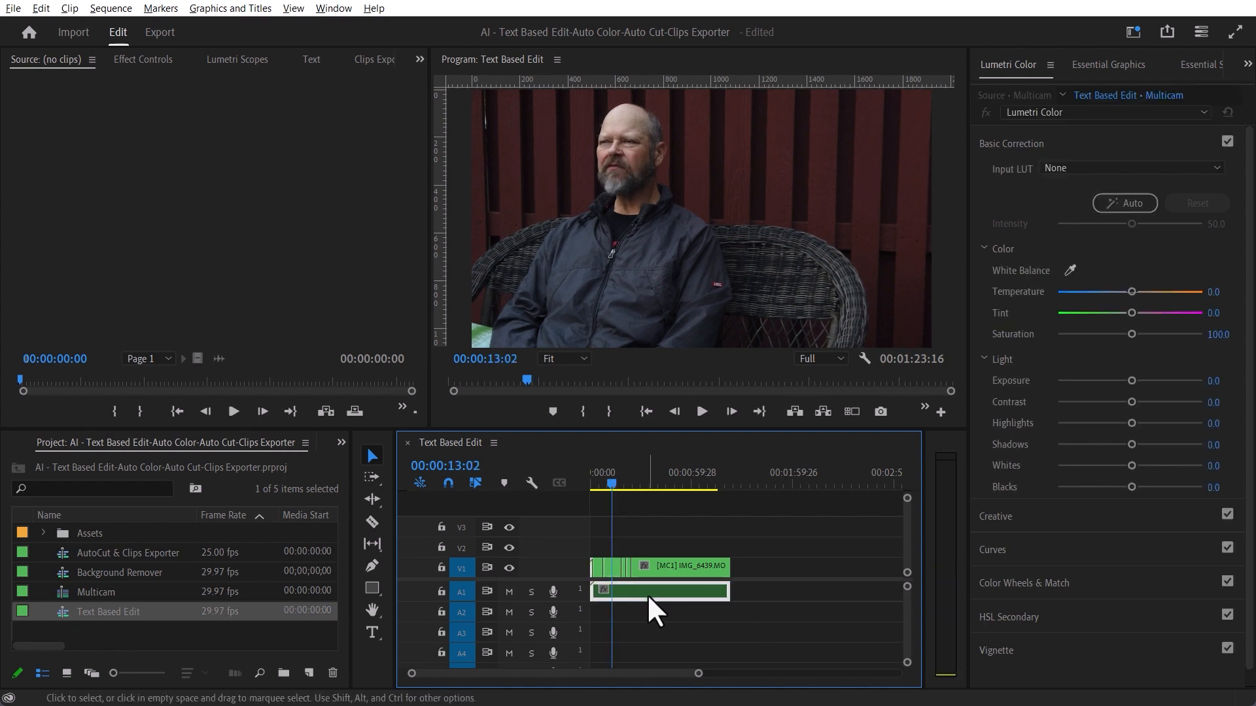
{"action": "left_click", "coordinate": [110, 8]}
{"action": "left_click", "coordinate": [150, 95]}
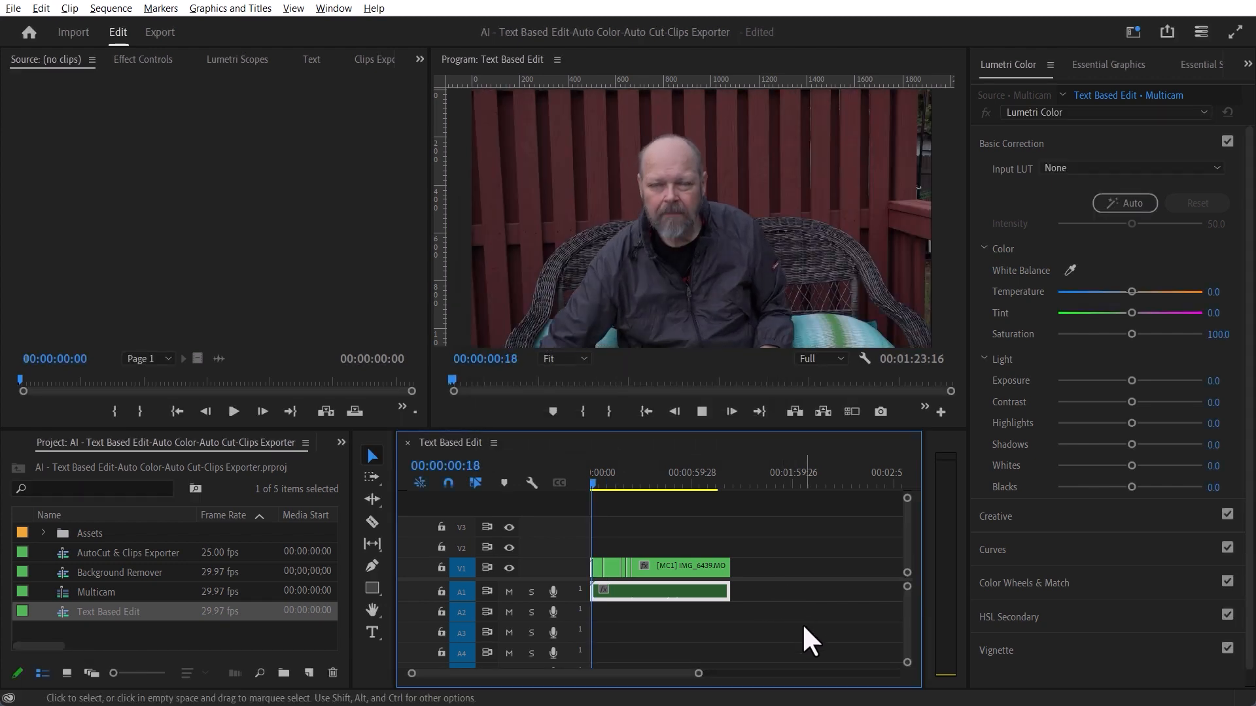
{"action": "left_click_drag", "start_coordinate": [580, 602], "coordinate": [579, 622]}
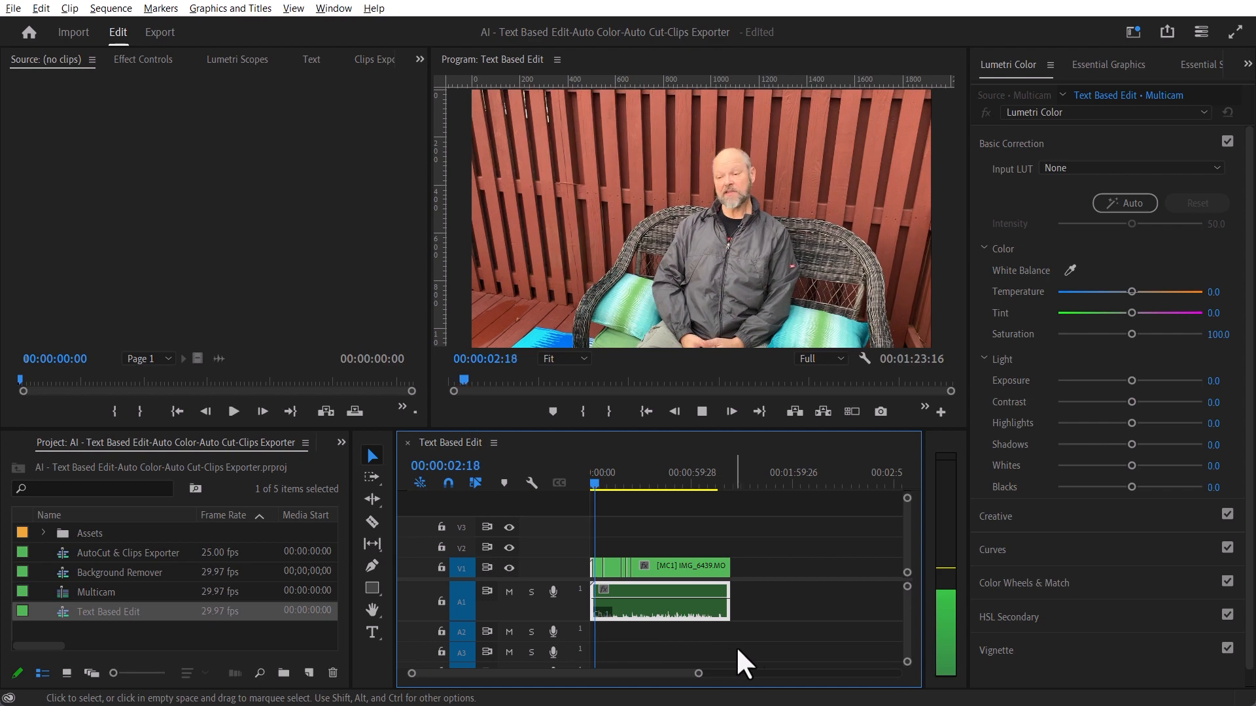
{"action": "left_click", "coordinate": [692, 611]}
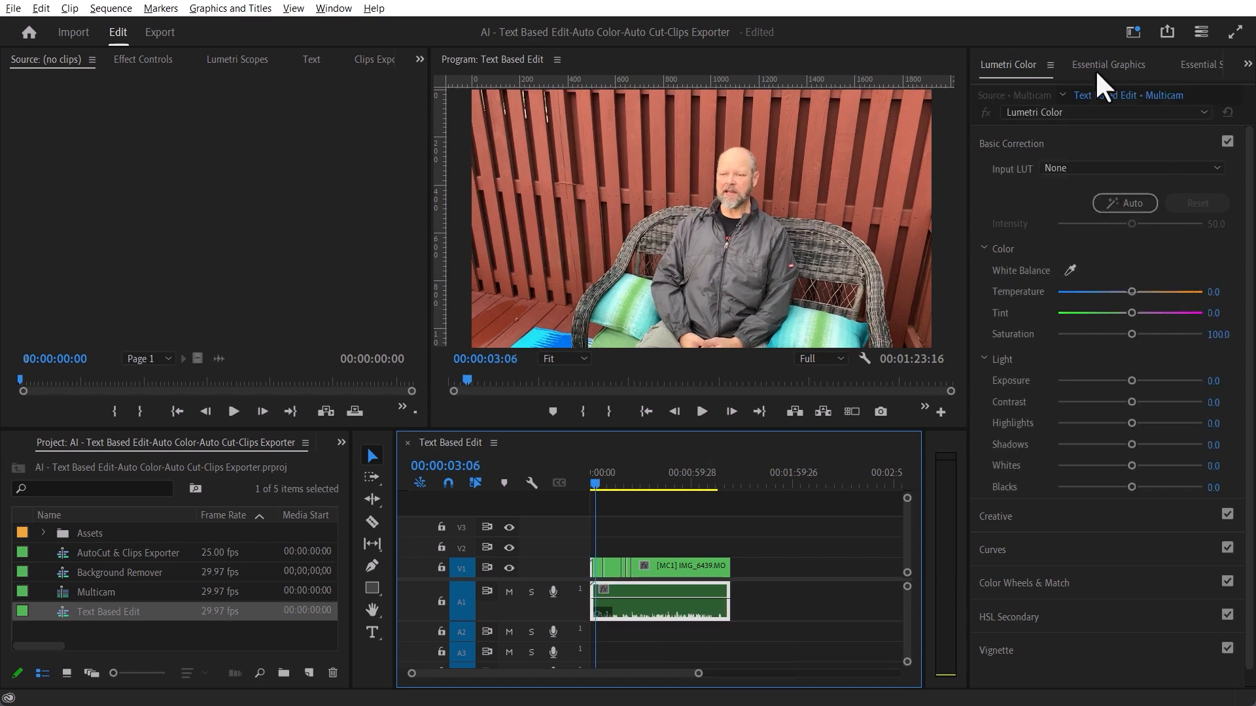
Tag the multicam clip on A1 as Dialogue in Essential Sound and auto-match its loudness
{"action": "left_click", "coordinate": [1202, 67]}
{"action": "left_click", "coordinate": [1077, 251]}
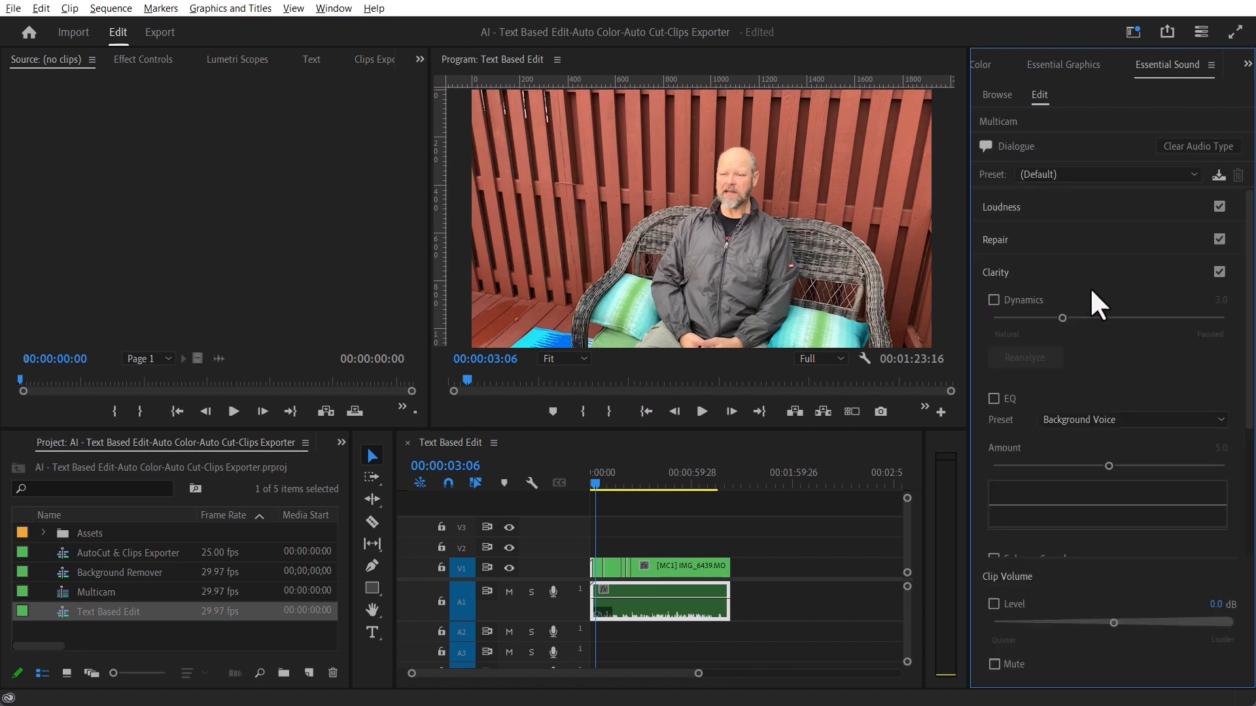
{"action": "left_click", "coordinate": [1015, 208]}
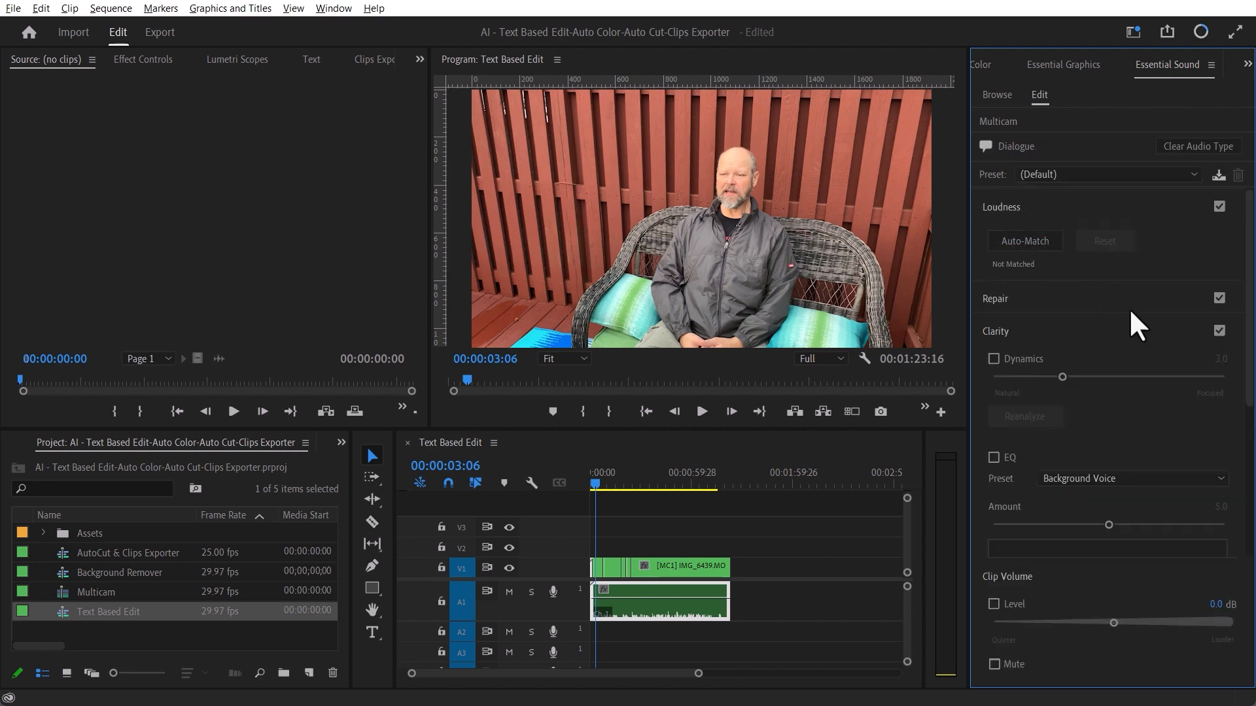
{"action": "left_click", "coordinate": [776, 626]}
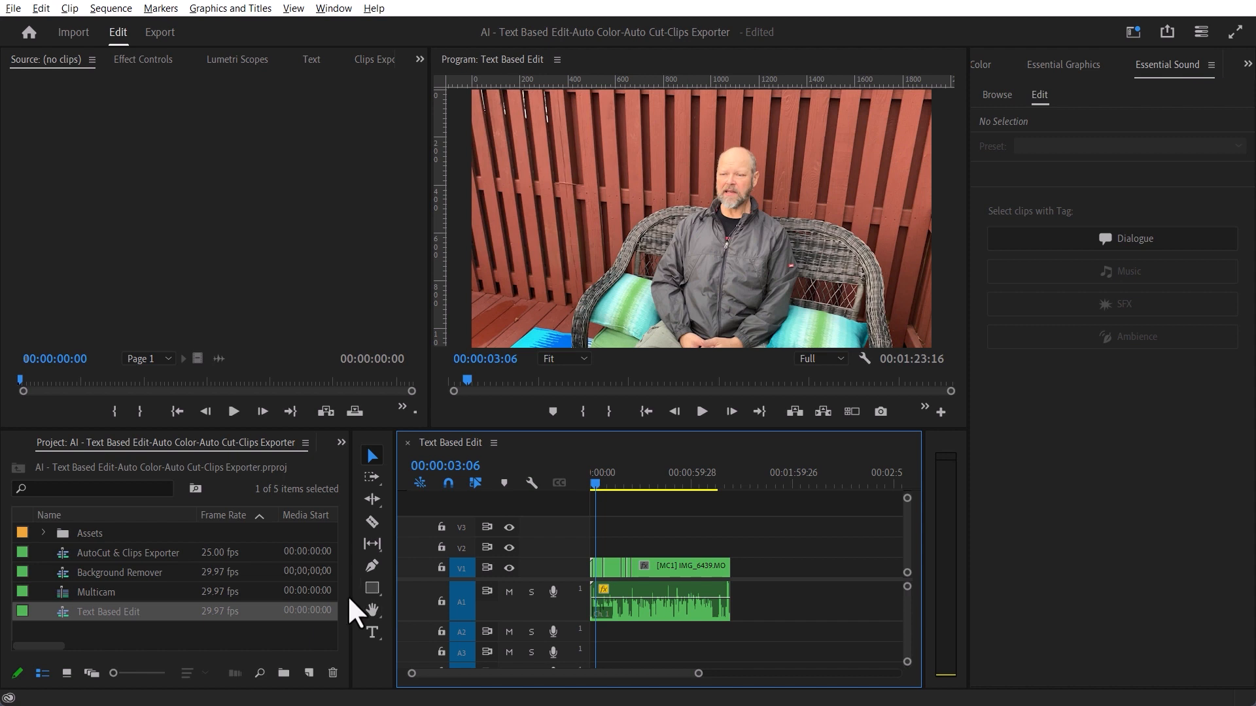
Open TASCAM_0084.wav from the Assets bin in the Source monitor
{"action": "left_click", "coordinate": [43, 532]}
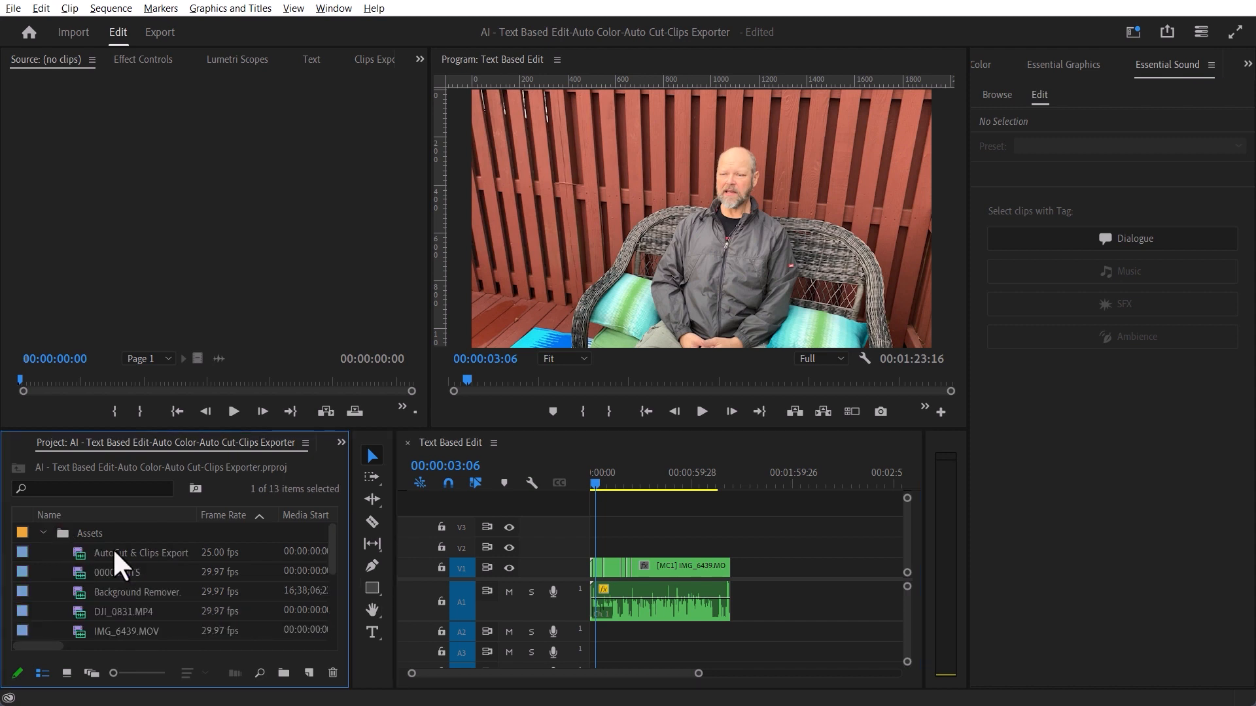
{"action": "scroll", "coordinate": [126, 582], "scroll_direction": "down", "scroll_amount": 3}
{"action": "left_click", "coordinate": [99, 615]}
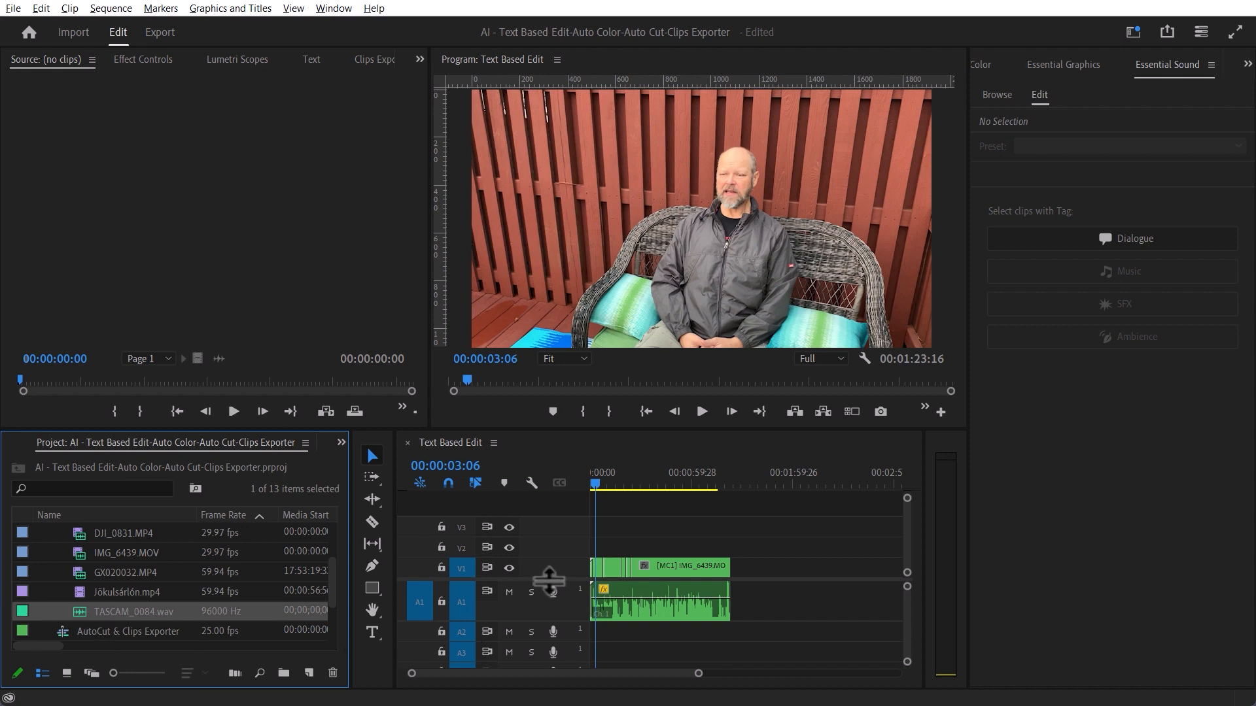
{"action": "double_click", "coordinate": [77, 611]}
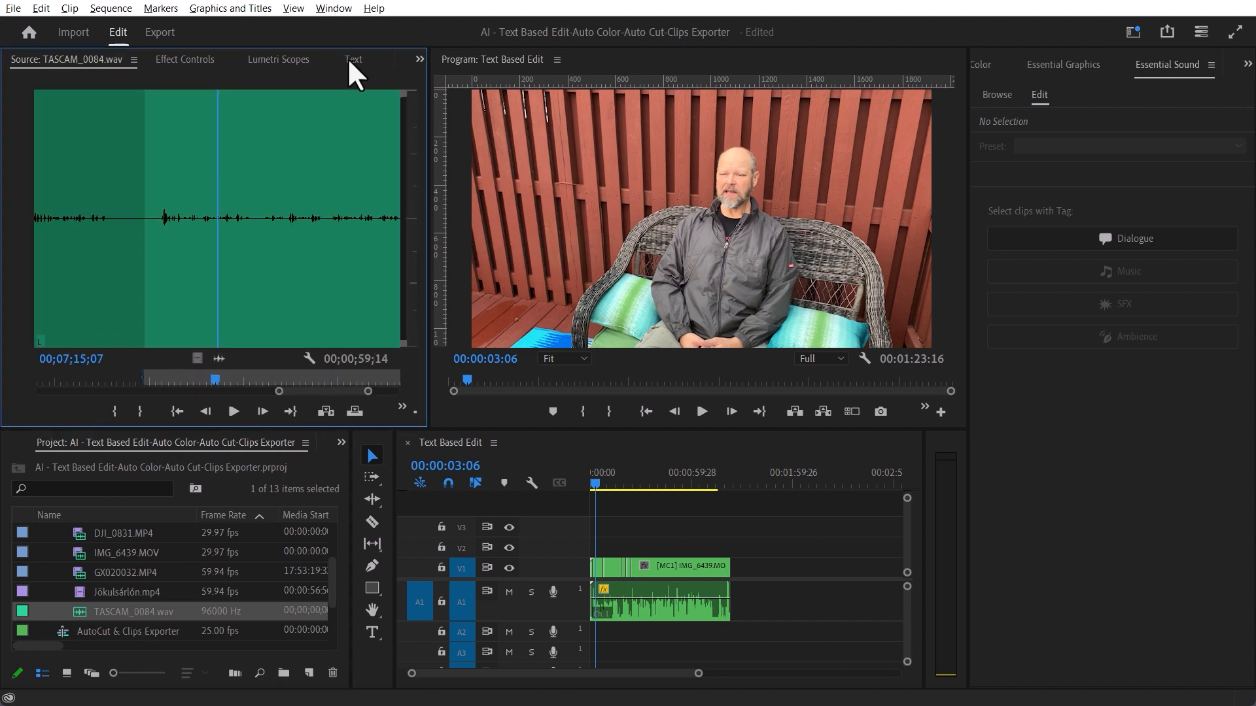
Transcribe TASCAM_0084.wav in English without separating speakers
{"action": "left_click", "coordinate": [352, 60]}
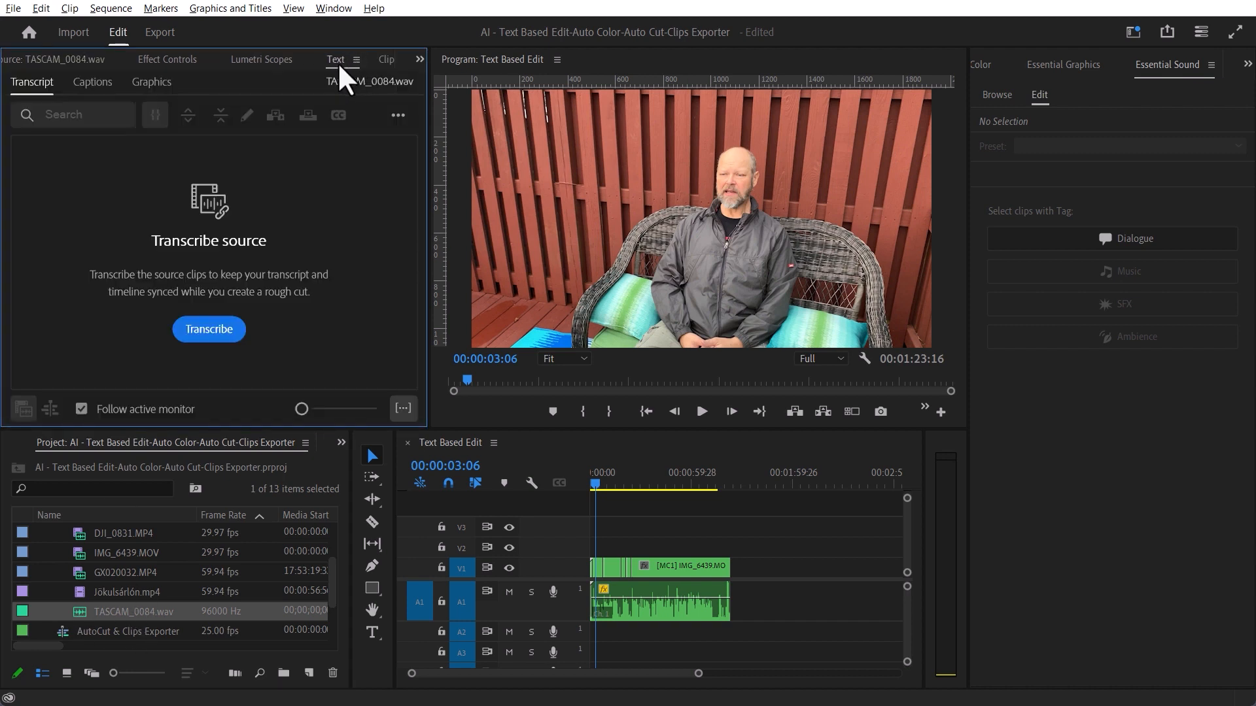
{"action": "left_click", "coordinate": [333, 8]}
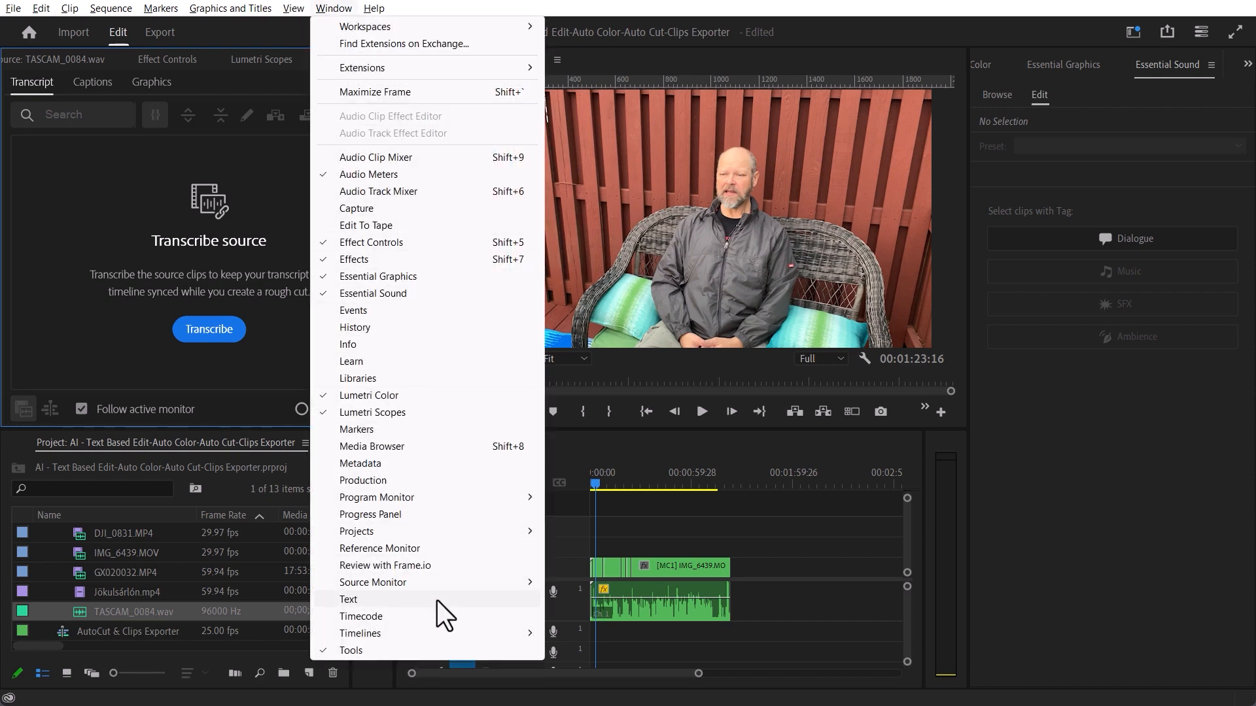
{"action": "left_click", "coordinate": [102, 341]}
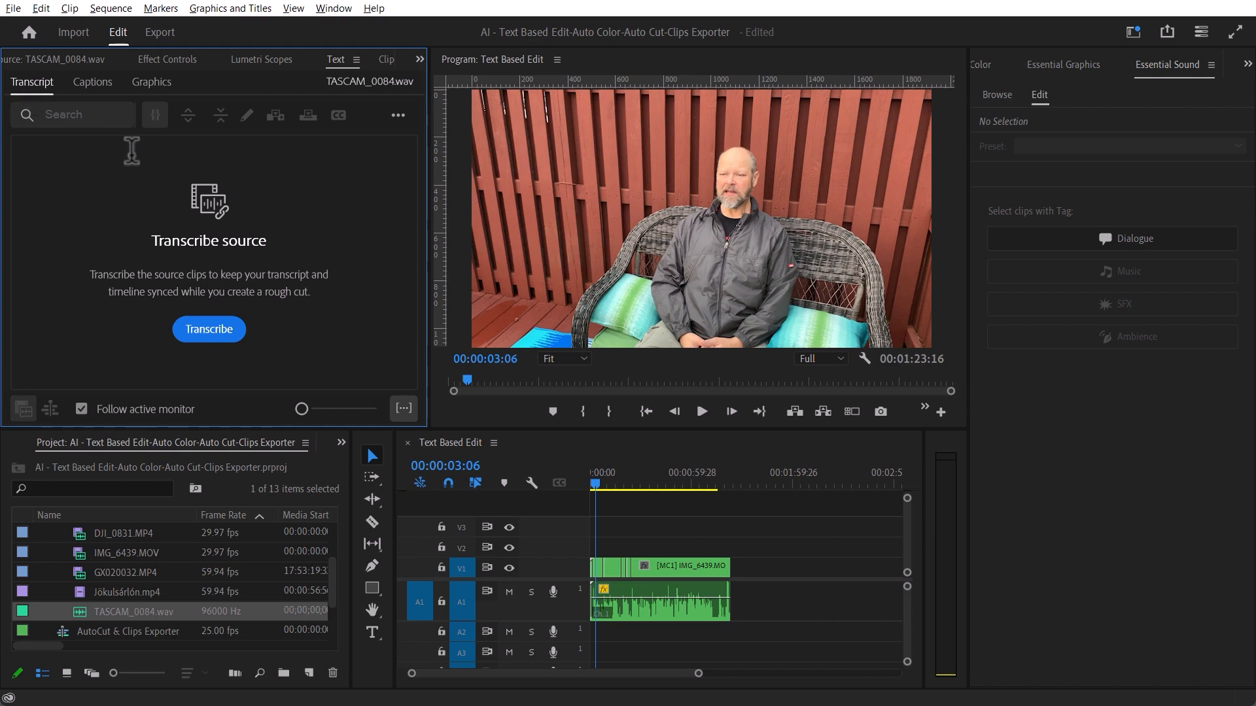
{"action": "left_click", "coordinate": [209, 331]}
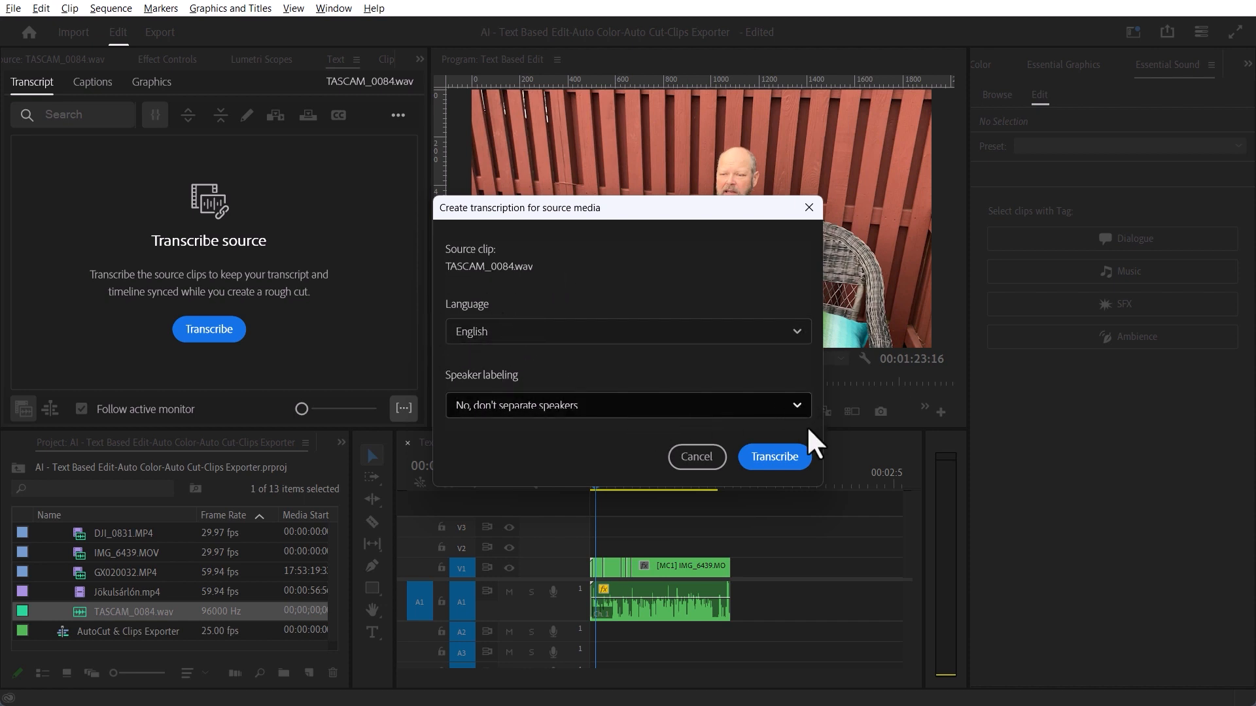
{"action": "left_click", "coordinate": [779, 459]}
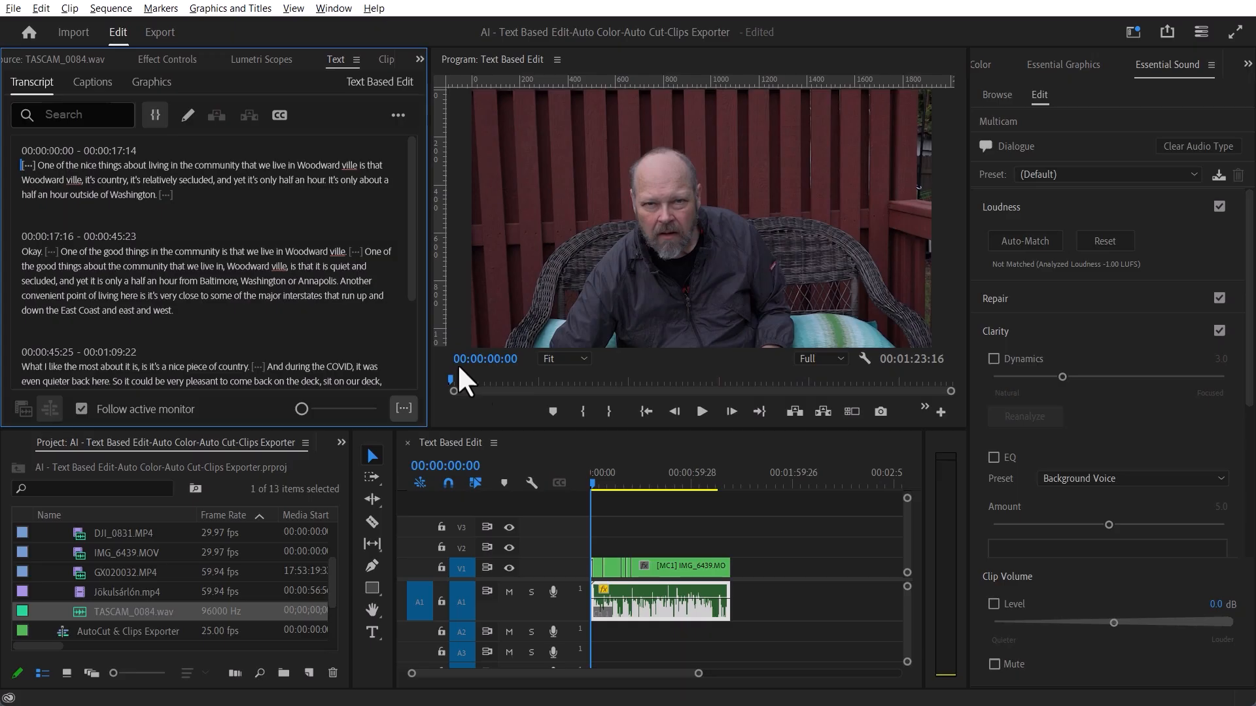
Extract the transcript passage from the beginning through "Okay." and the pause after it from the Text Based Edit sequence
{"action": "left_click", "coordinate": [596, 485]}
{"action": "left_click_drag", "start_coordinate": [585, 491], "coordinate": [609, 496]}
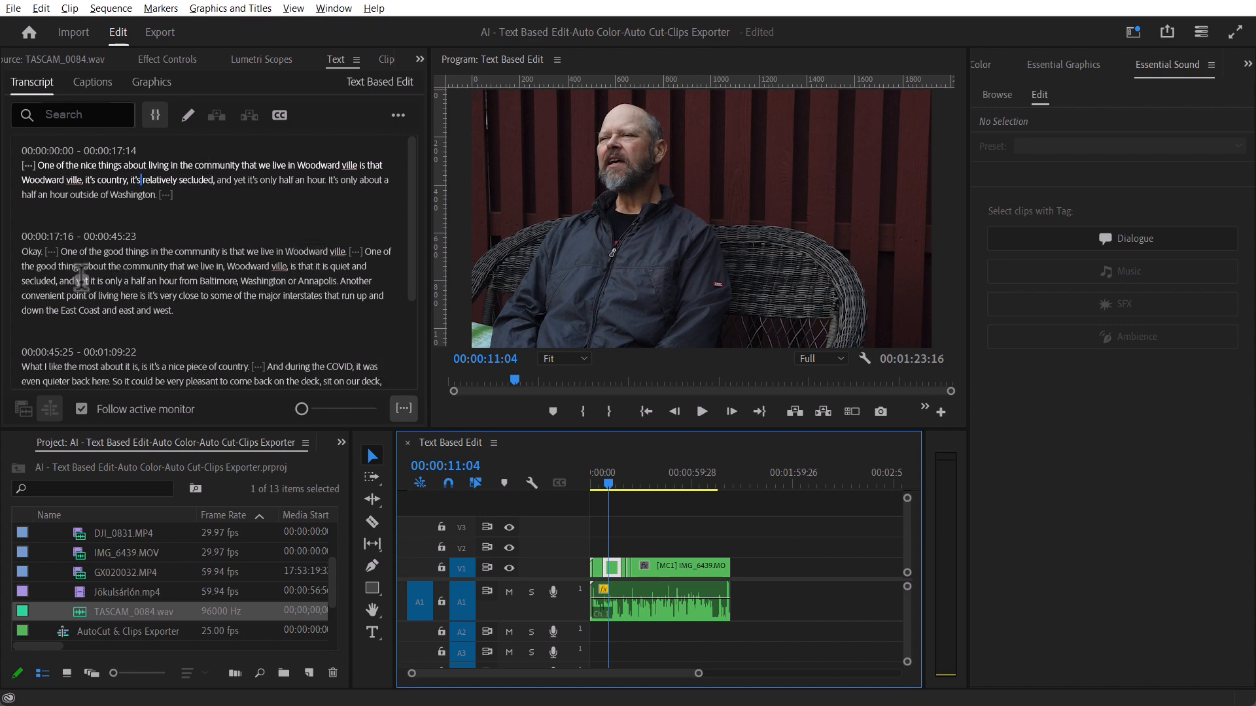
{"action": "left_click_drag", "start_coordinate": [65, 250], "coordinate": [9, 237]}
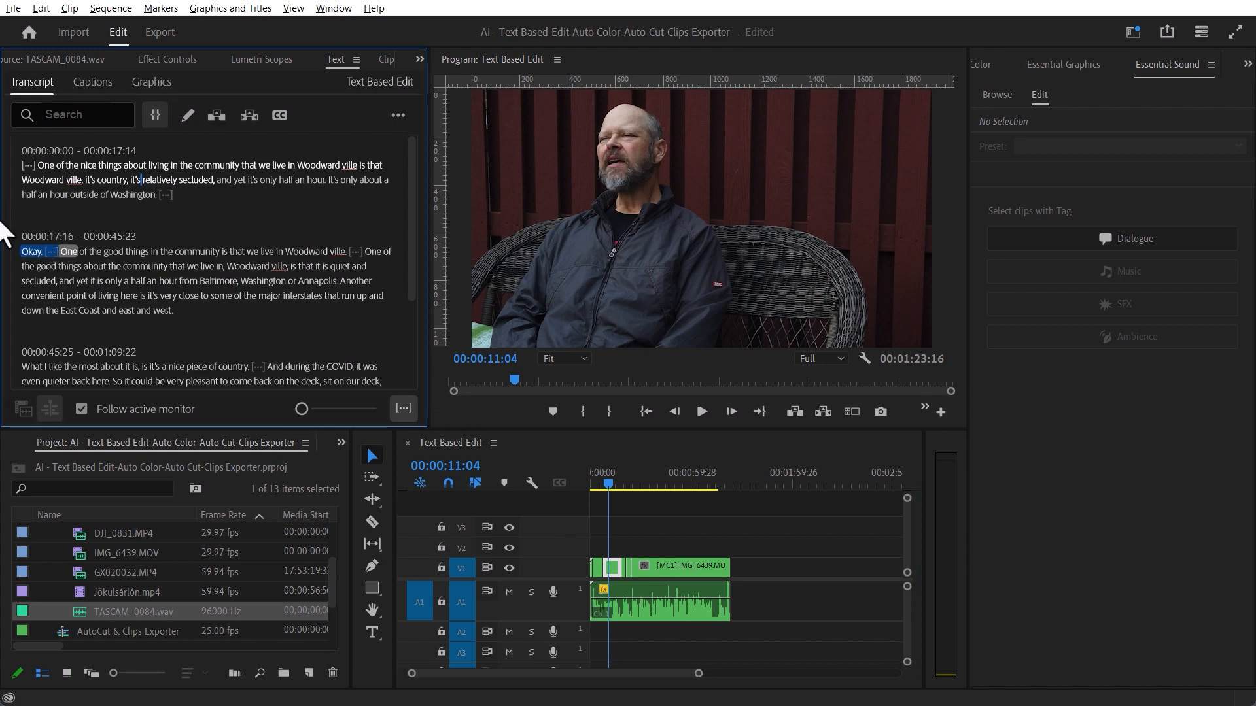
{"action": "left_click", "coordinate": [11, 149]}
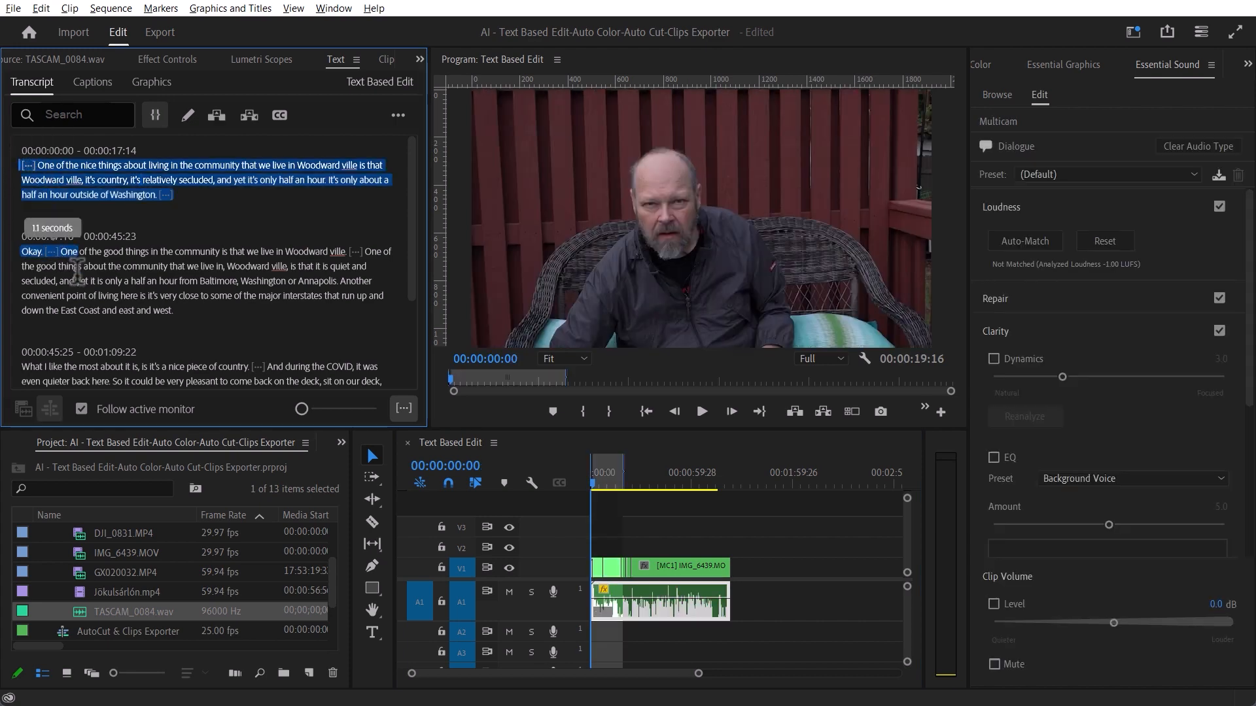
{"action": "left_click", "coordinate": [53, 253]}
{"action": "left_click_drag", "start_coordinate": [26, 250], "coordinate": [8, 161]}
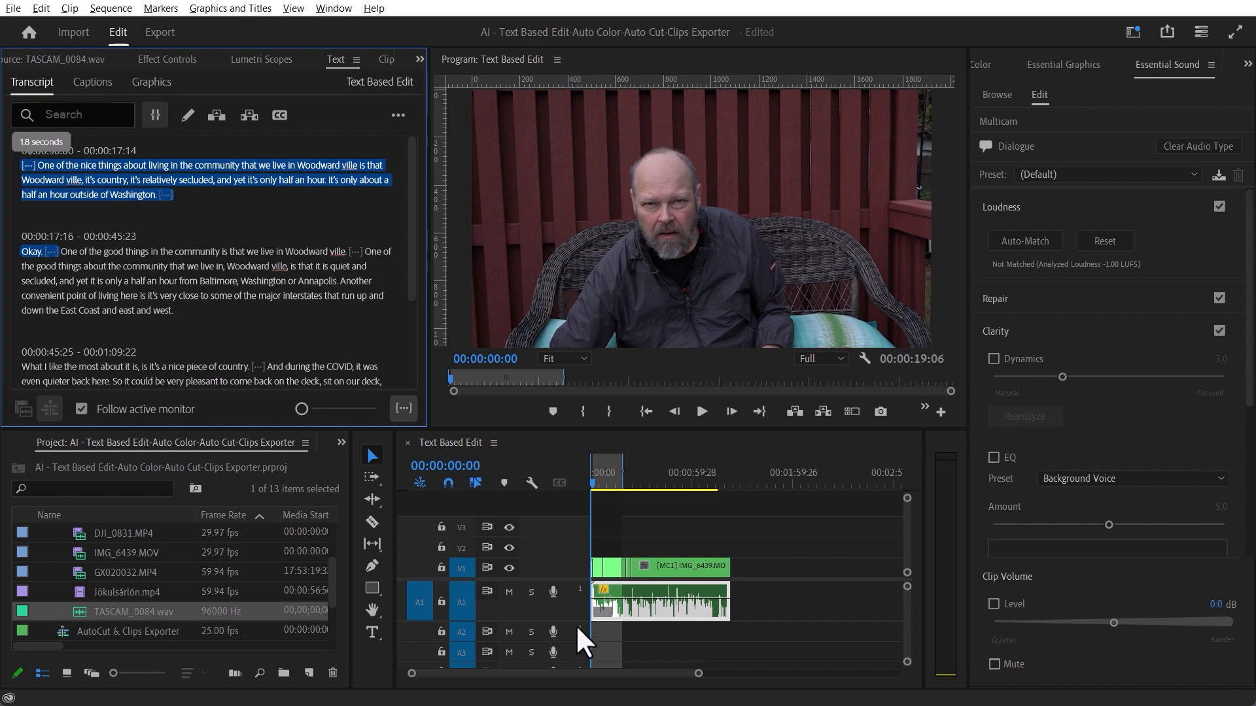
{"action": "left_click", "coordinate": [823, 410]}
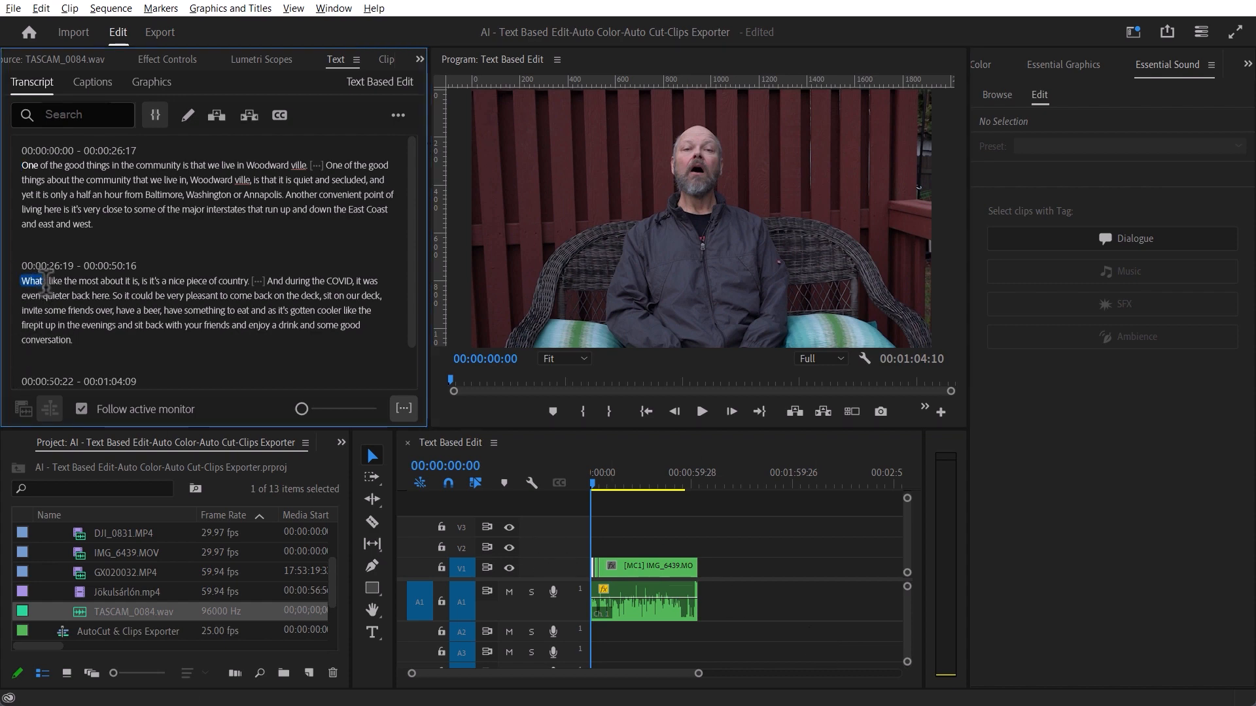
Move the transcript paragraph starting "What I like the most about it is" to the beginning of the sequence, before "One of the good things"
{"action": "left_click_drag", "start_coordinate": [19, 281], "coordinate": [114, 341]}
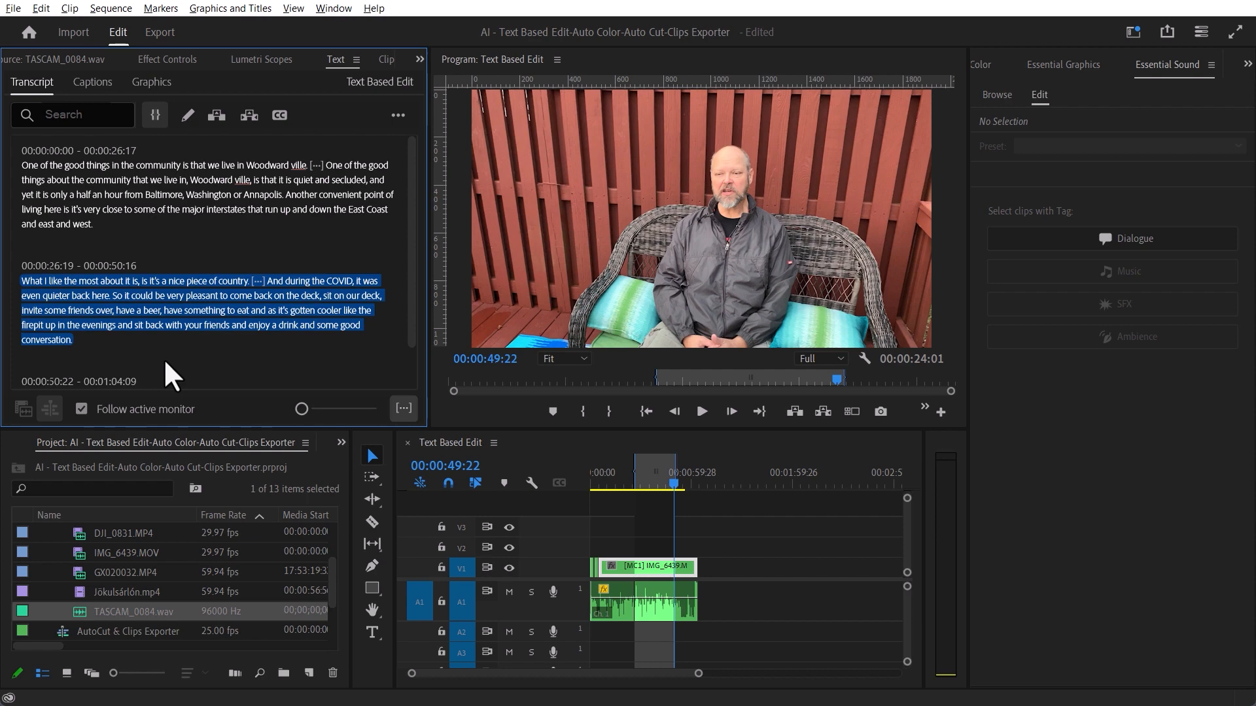
{"action": "right_click", "coordinate": [106, 292]}
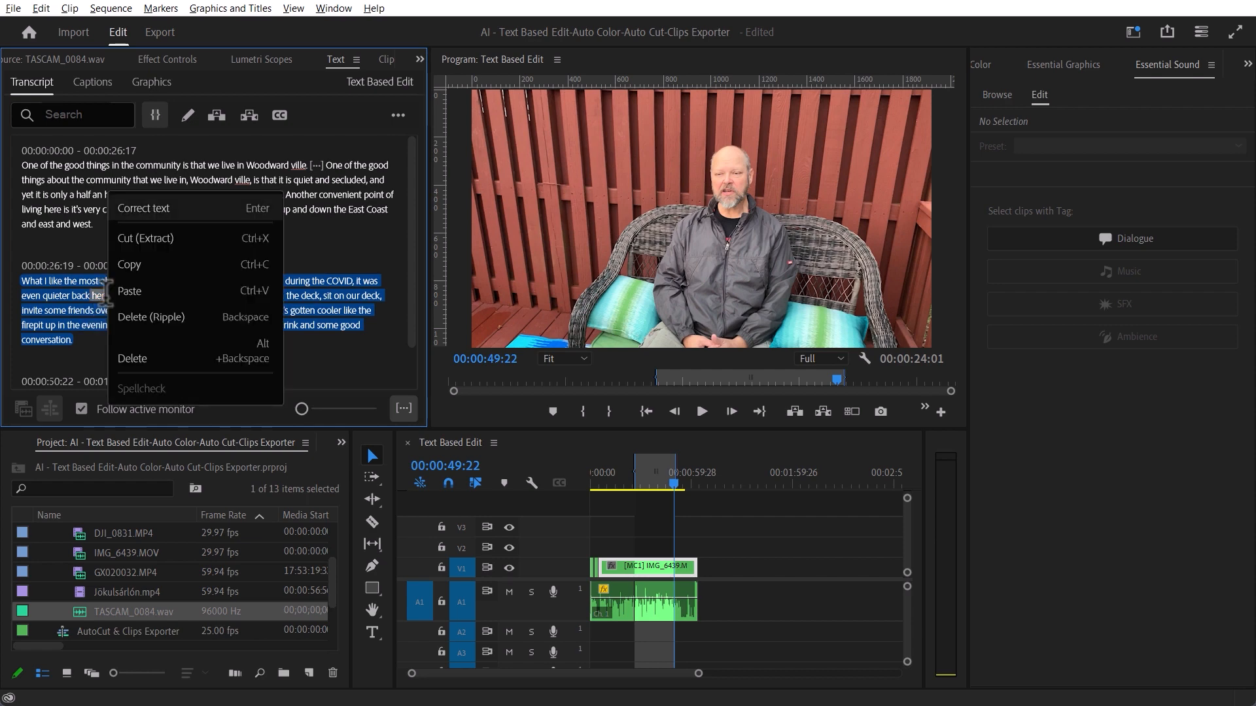
{"action": "left_click", "coordinate": [199, 239]}
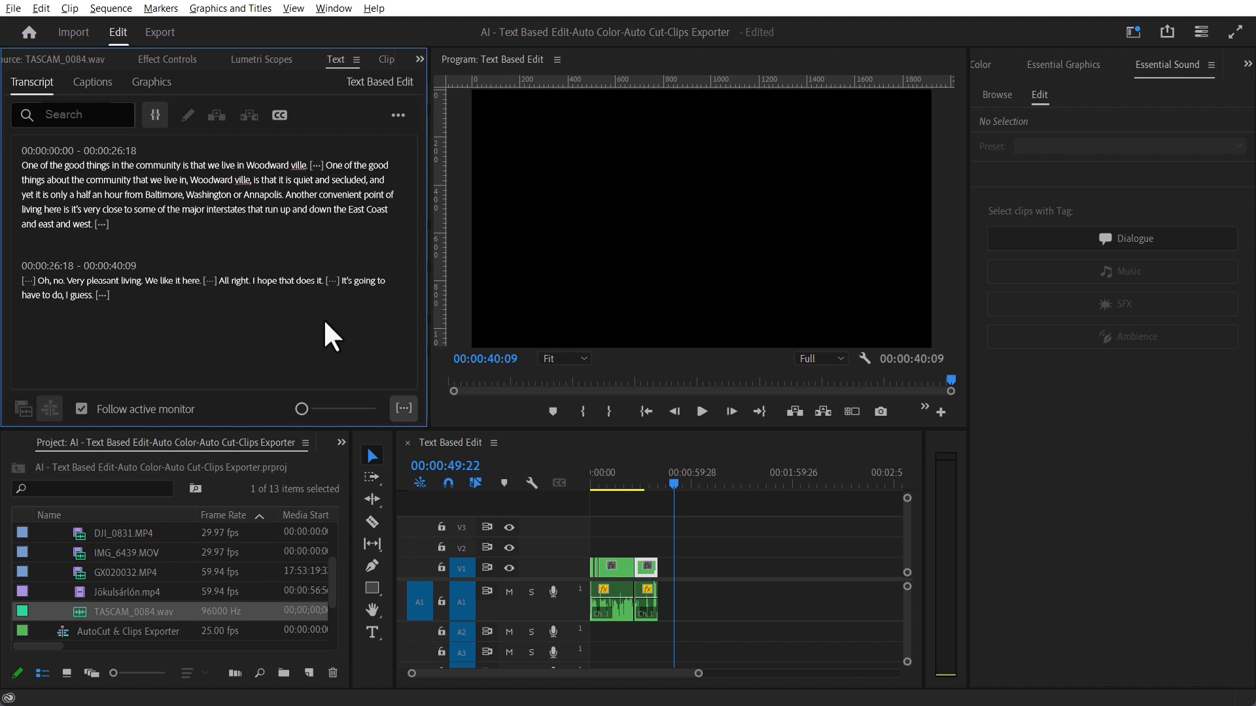
{"action": "left_click", "coordinate": [29, 164]}
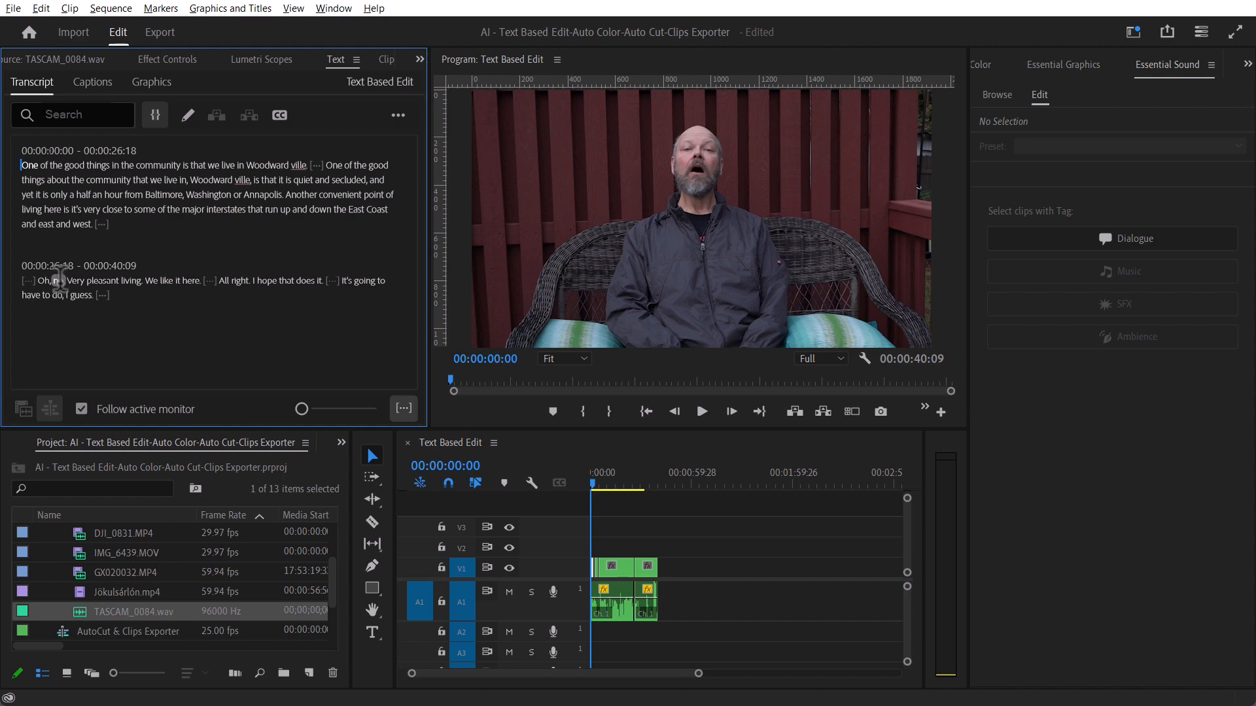
{"action": "key", "text": "ctrl+z"}
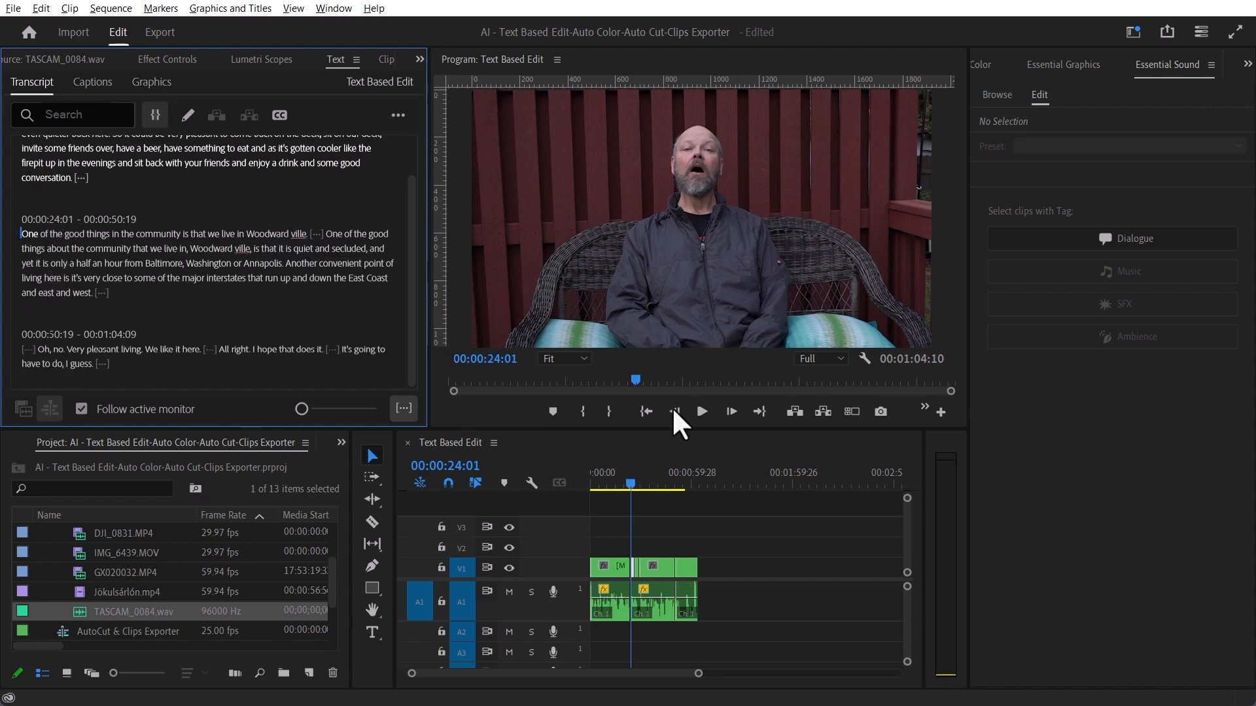
{"action": "left_click_drag", "start_coordinate": [610, 474], "coordinate": [590, 475]}
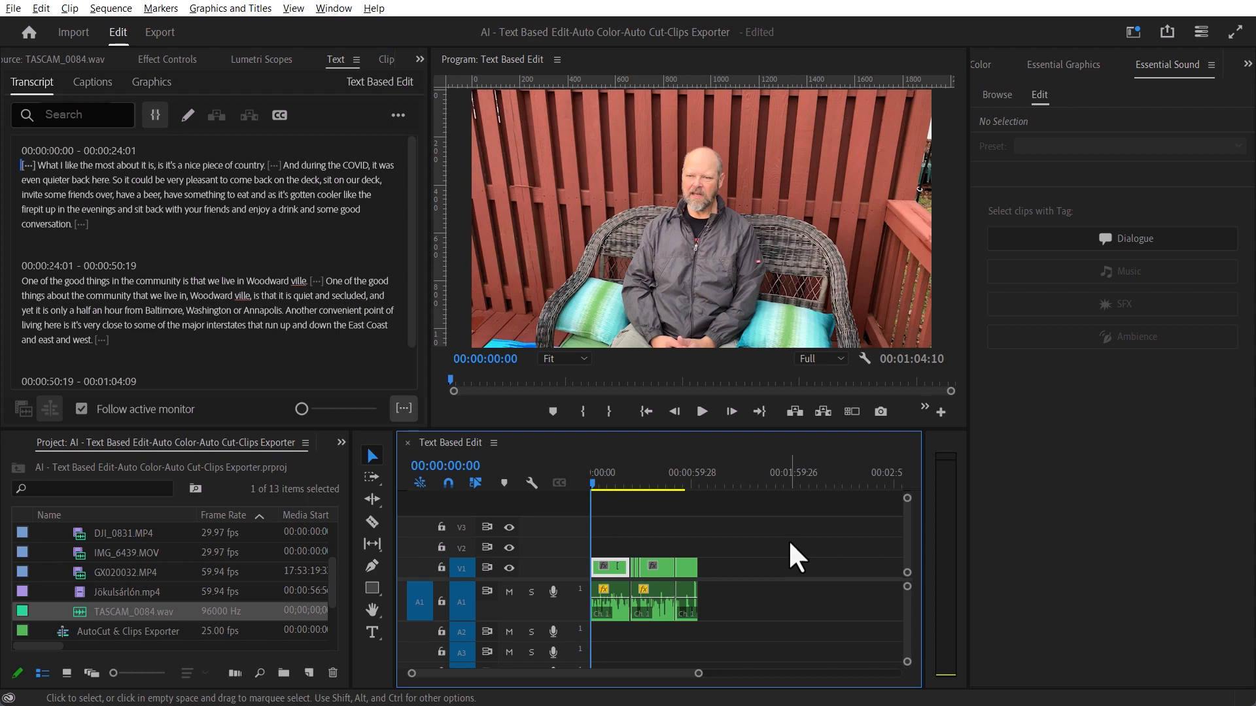
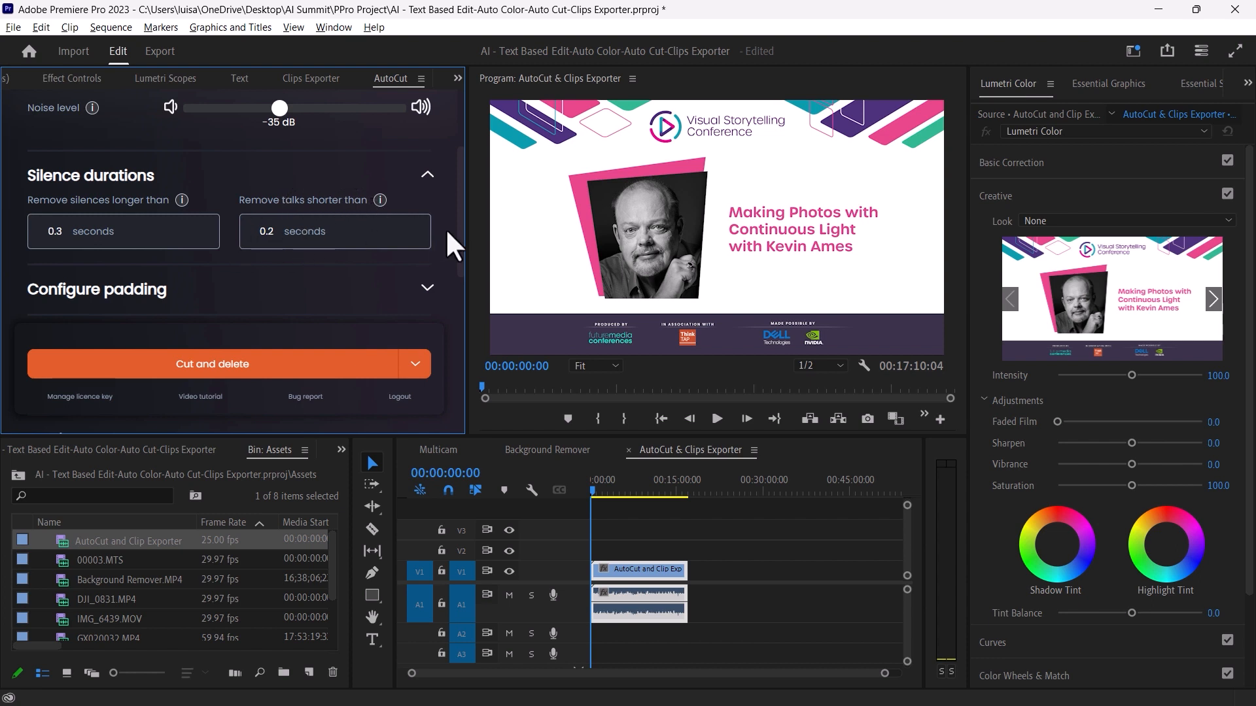
Review AutoCut's padding settings and run Cut and delete on the AutoCut & Clips Exporter sequence with 0.2-second before and after padding
{"action": "left_click_drag", "start_coordinate": [460, 233], "coordinate": [457, 290]}
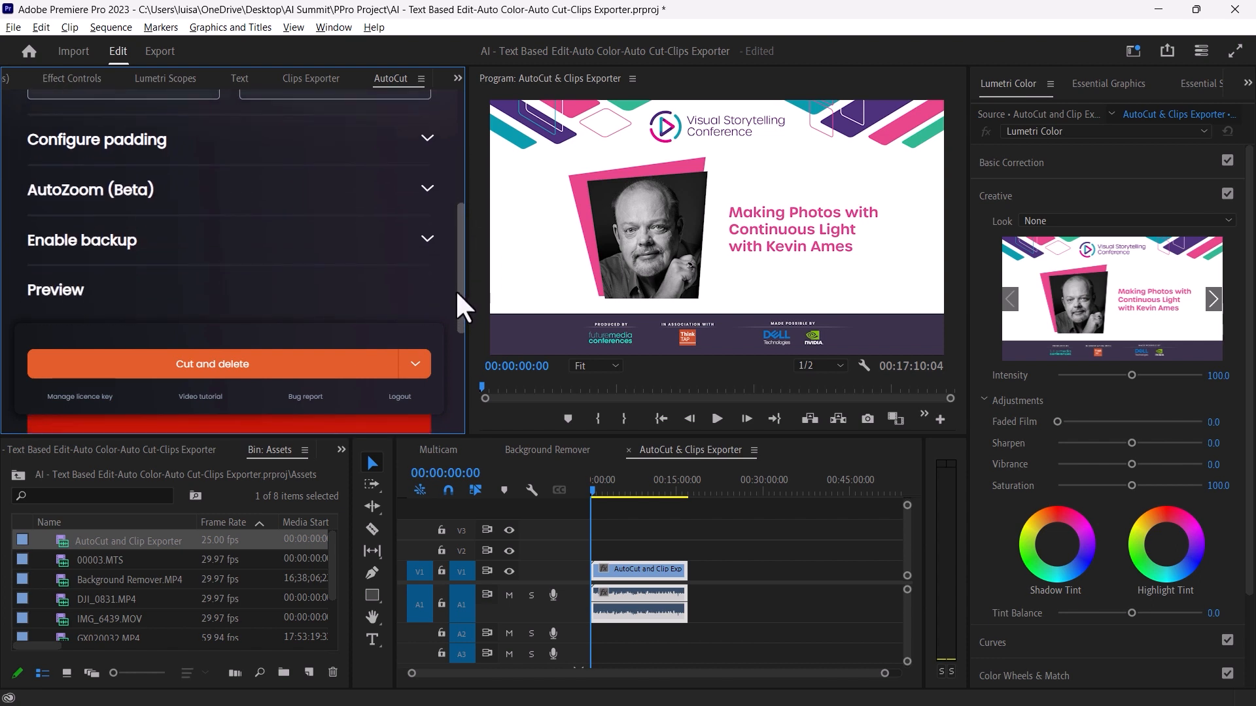
{"action": "left_click", "coordinate": [427, 154]}
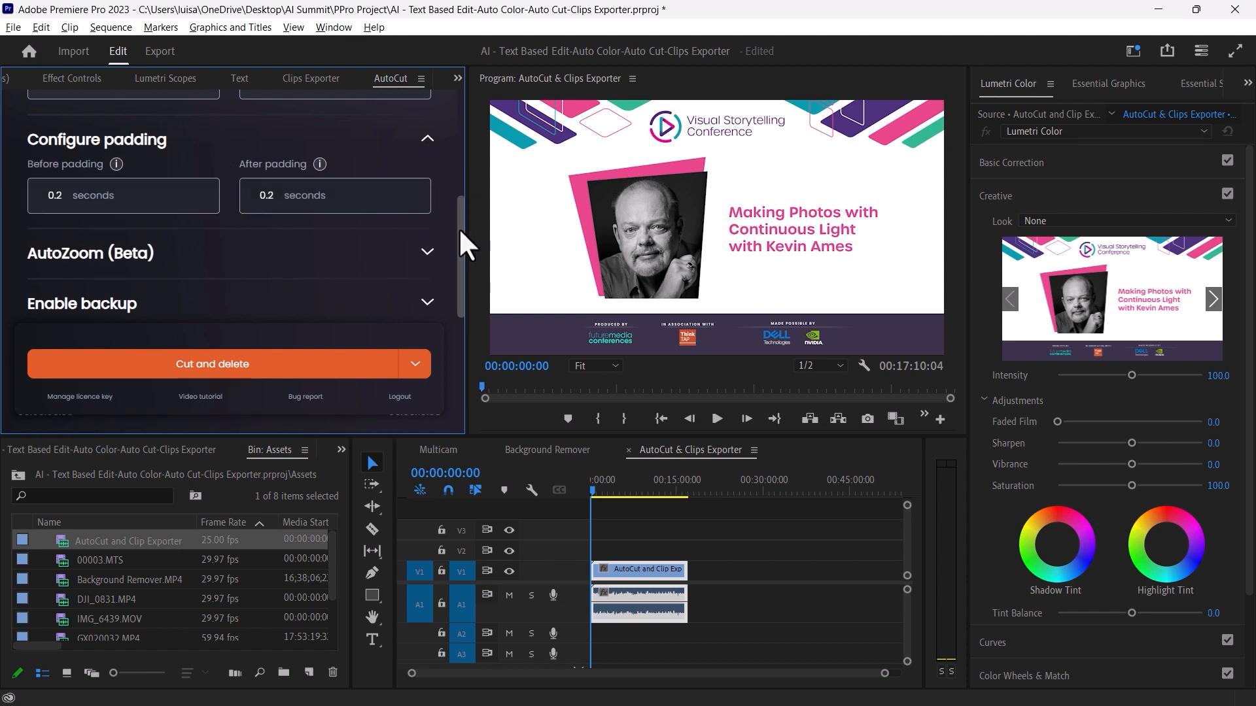
{"action": "mouse_move", "coordinate": [457, 229]}
{"action": "left_mouse_down"}
{"action": "mouse_move", "coordinate": [467, 124]}
{"action": "mouse_move", "coordinate": [468, 250]}
{"action": "left_mouse_up"}
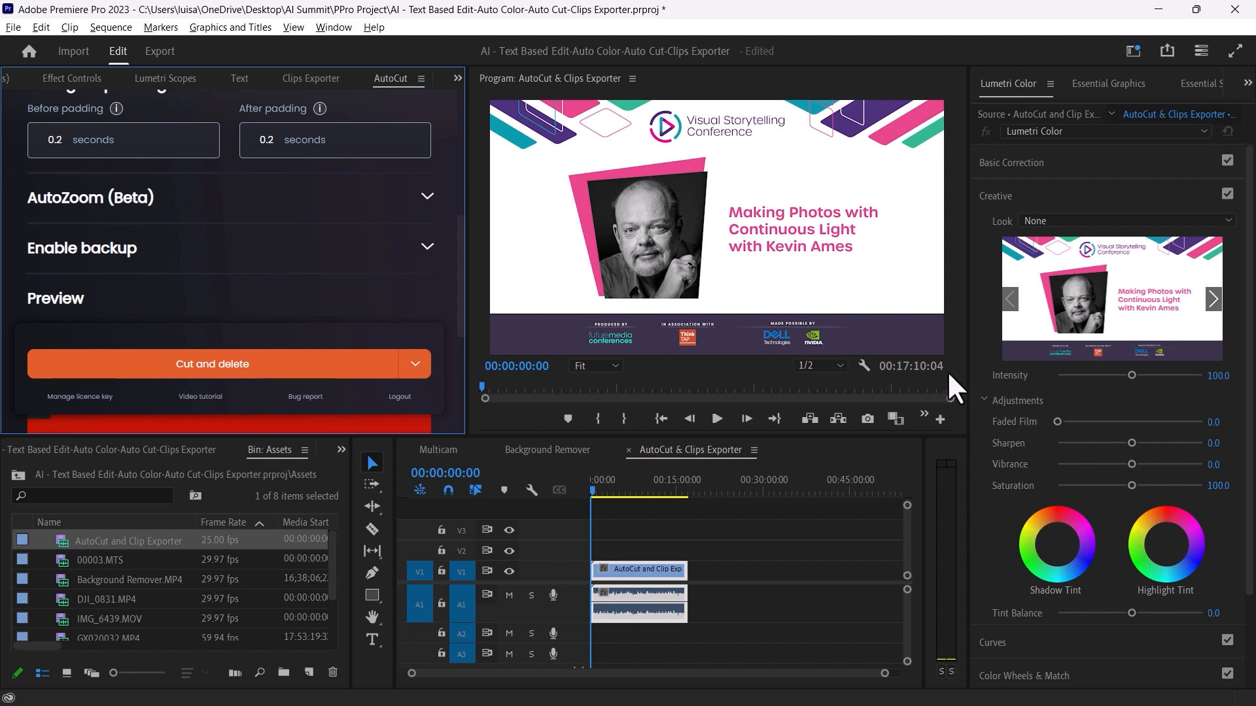
{"action": "left_click", "coordinate": [216, 364]}
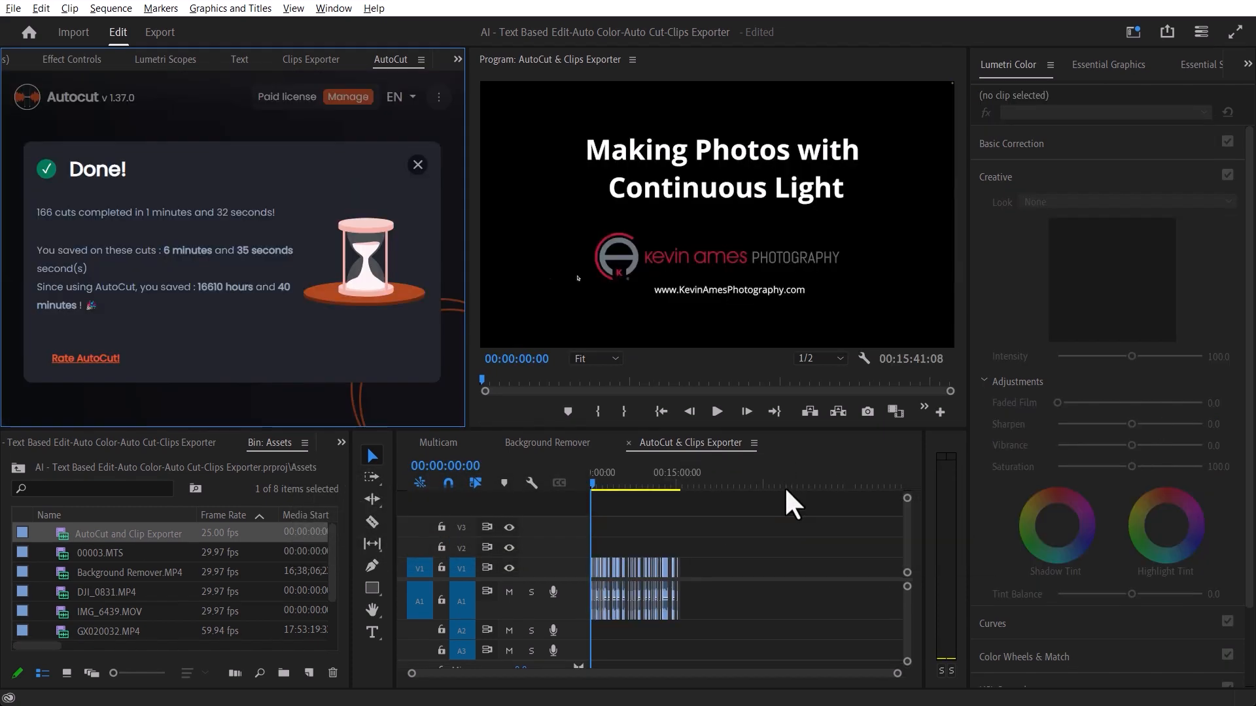
{"action": "left_click", "coordinate": [768, 537]}
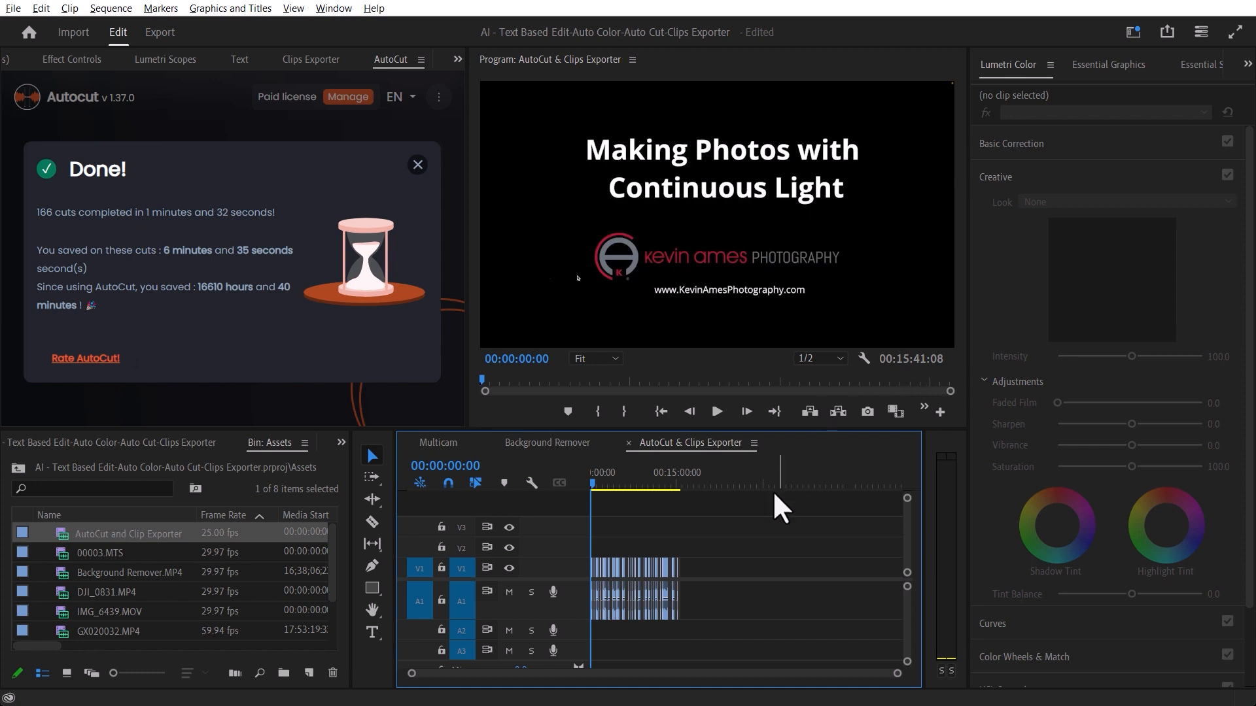
Examine AutoCut's completion report for the processing time, the time saved on these cuts and the total time saved
{"action": "left_click", "coordinate": [161, 255]}
{"action": "left_click_drag", "start_coordinate": [161, 255], "coordinate": [248, 257]}
{"action": "left_click", "coordinate": [141, 214]}
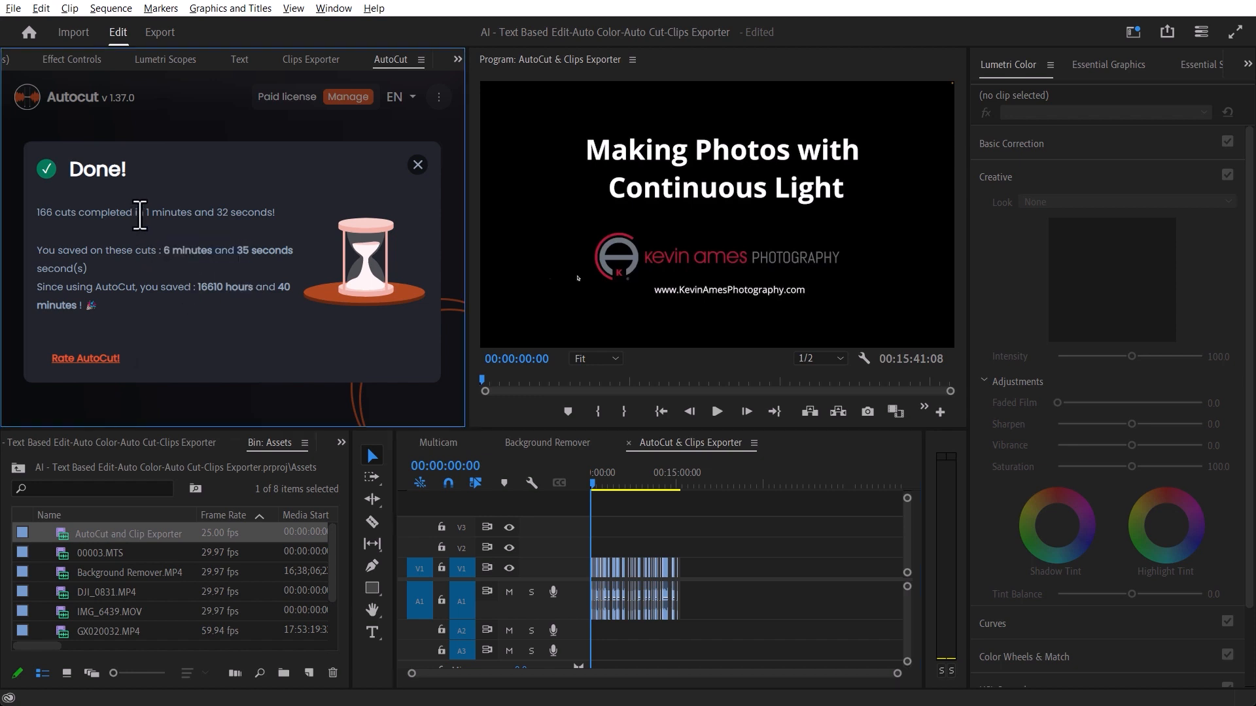
{"action": "left_click_drag", "start_coordinate": [144, 215], "coordinate": [230, 215]}
{"action": "left_click", "coordinate": [160, 268]}
{"action": "left_click_drag", "start_coordinate": [194, 291], "coordinate": [290, 292]}
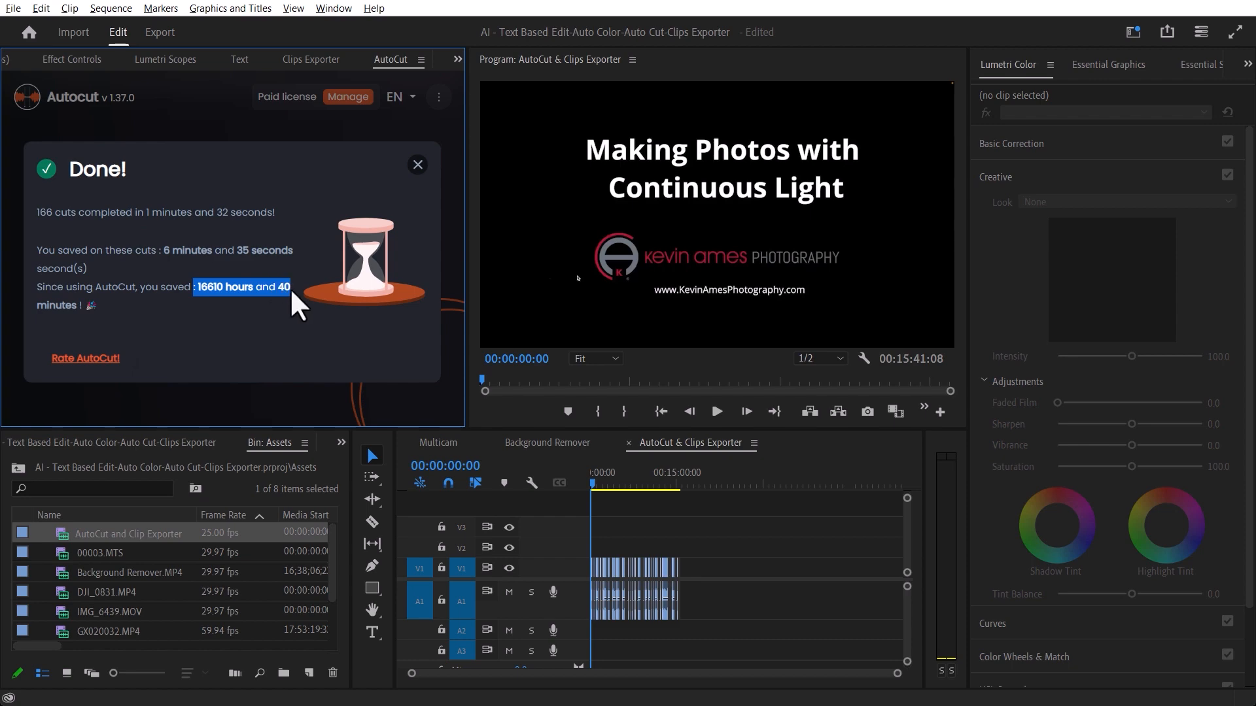
{"action": "left_click", "coordinate": [221, 328]}
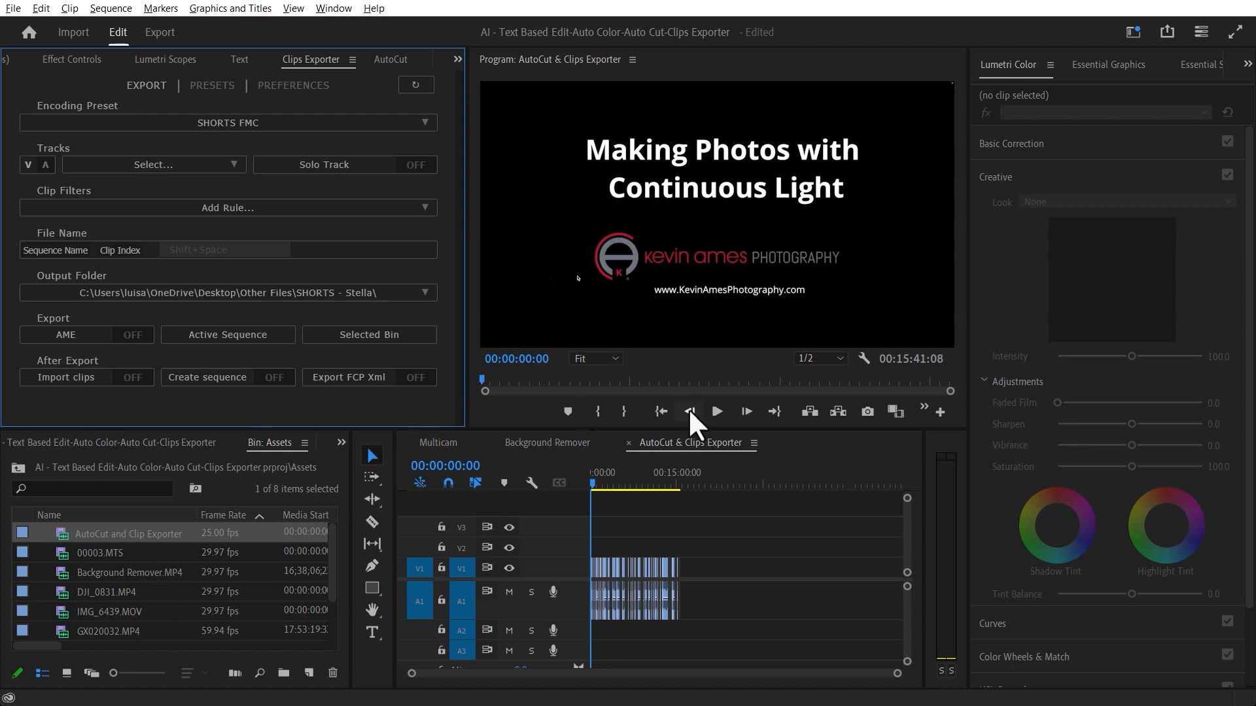
Reveal the AutoCut & Clips Exporter sequence in the project and collapse the Assets bin above it
{"action": "right_click", "coordinate": [689, 442]}
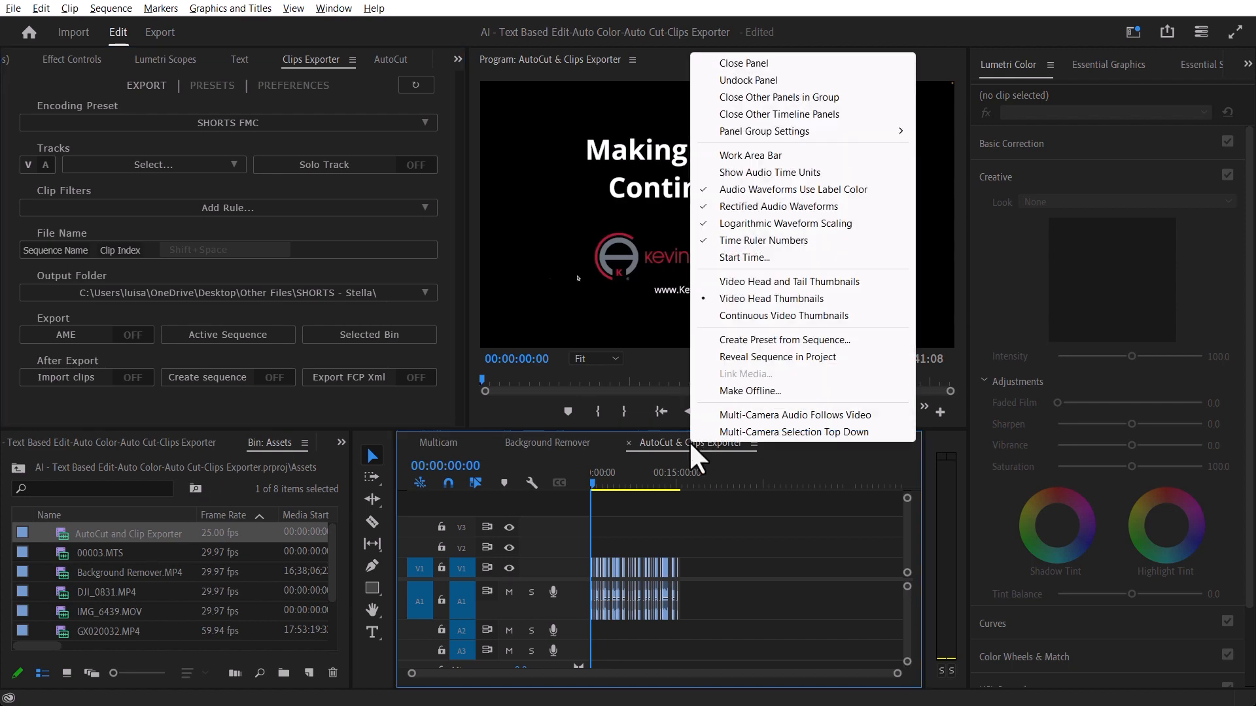
{"action": "left_click", "coordinate": [798, 358]}
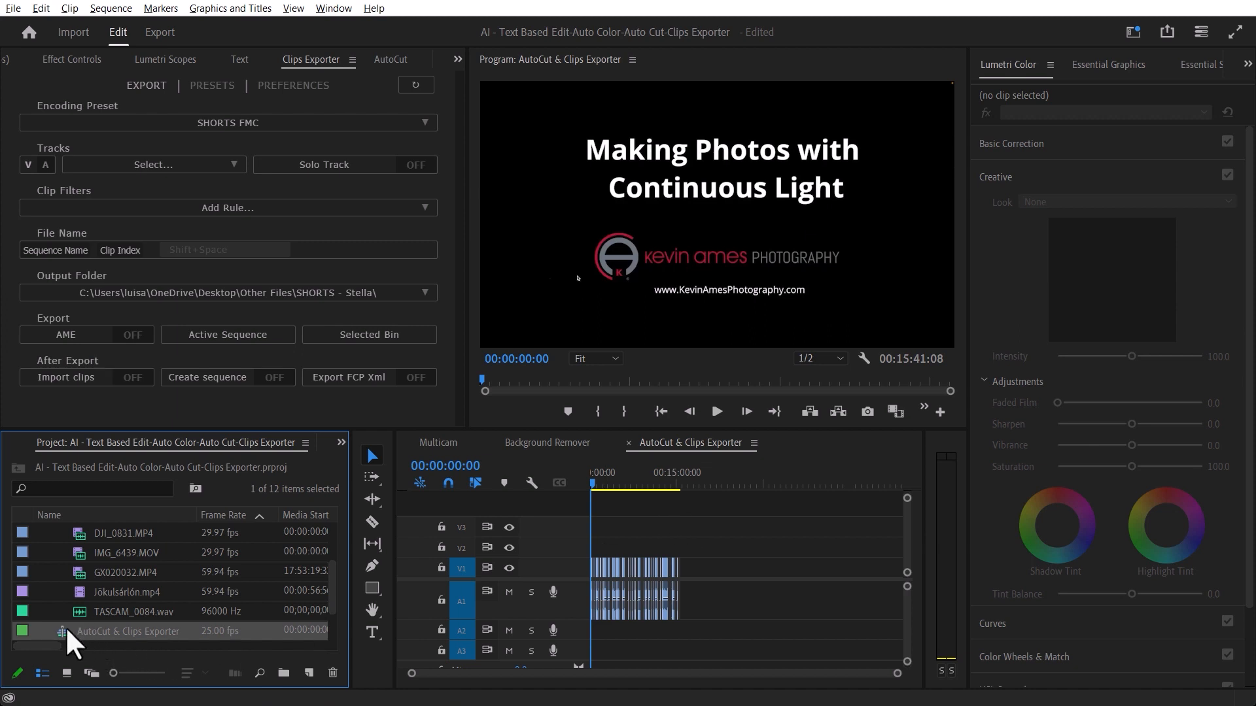
{"action": "left_click_drag", "start_coordinate": [329, 608], "coordinate": [333, 548]}
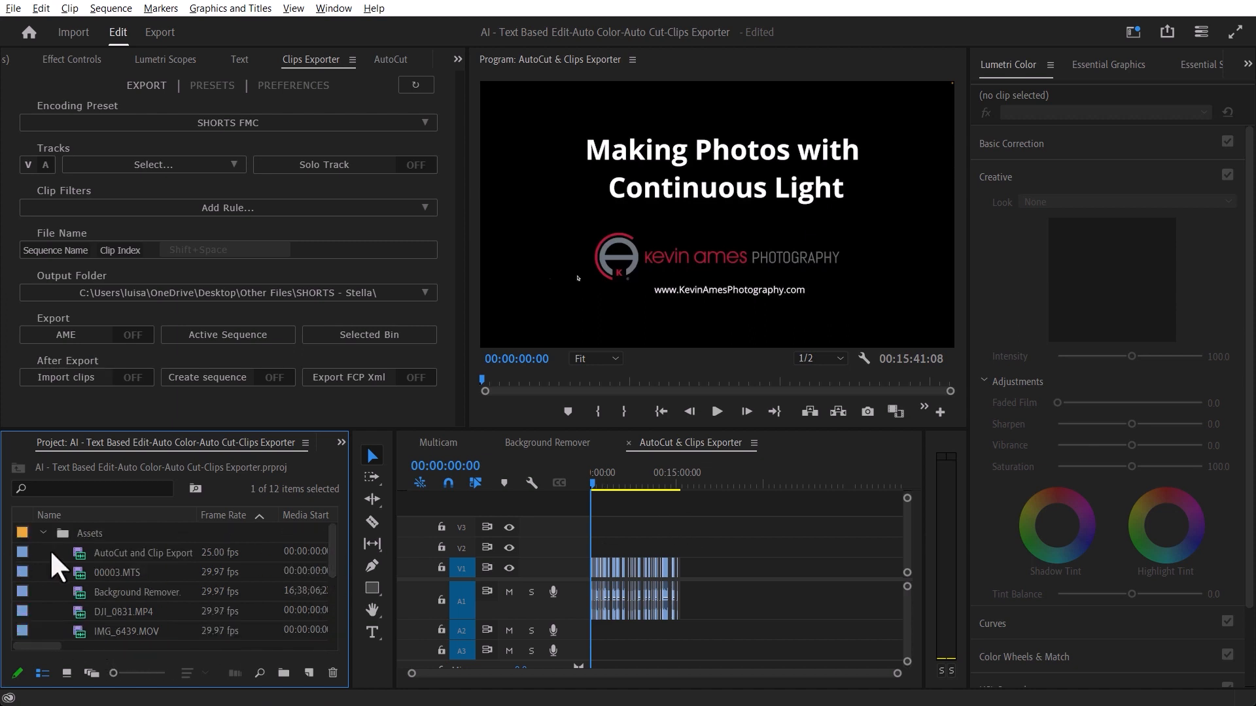
{"action": "left_click", "coordinate": [43, 533]}
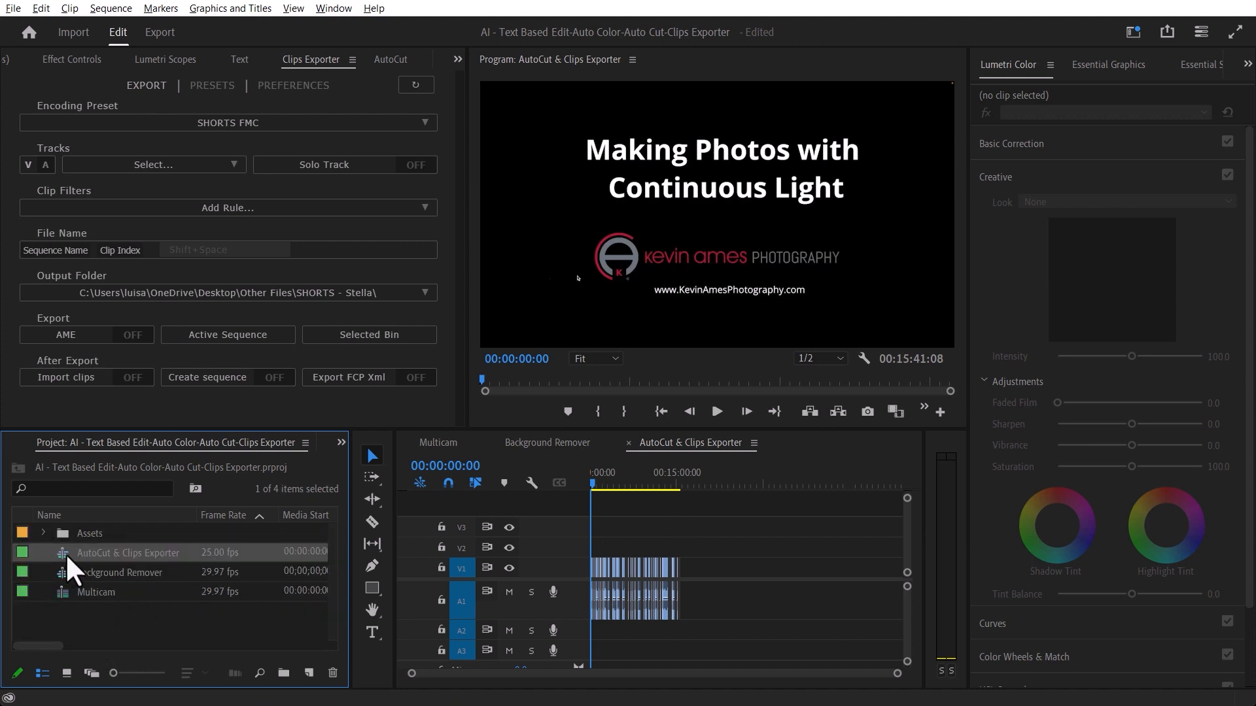
Duplicate the AutoCut & Clips Exporter sequence, rename the copy SHORTS and open it in the timeline
{"action": "key", "text": "ctrl+v"}
{"action": "left_click", "coordinate": [94, 573]}
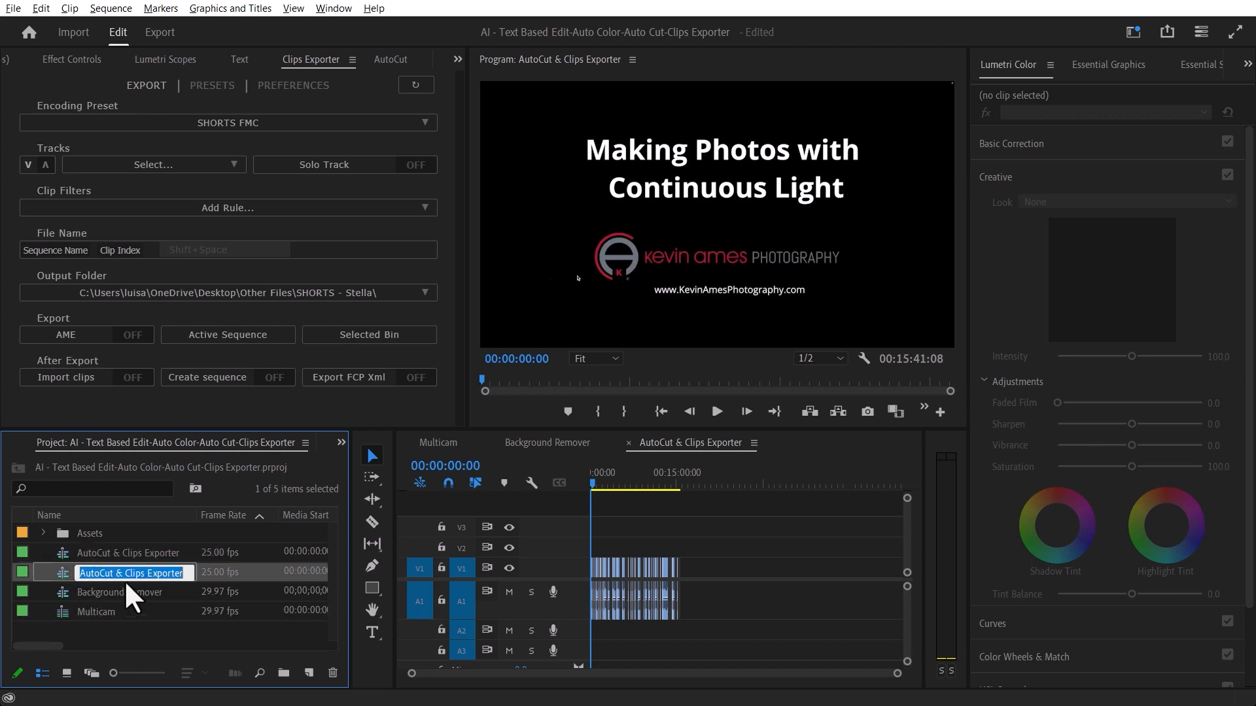
{"action": "type", "text": "SHORTS"}
{"action": "left_click", "coordinate": [201, 635]}
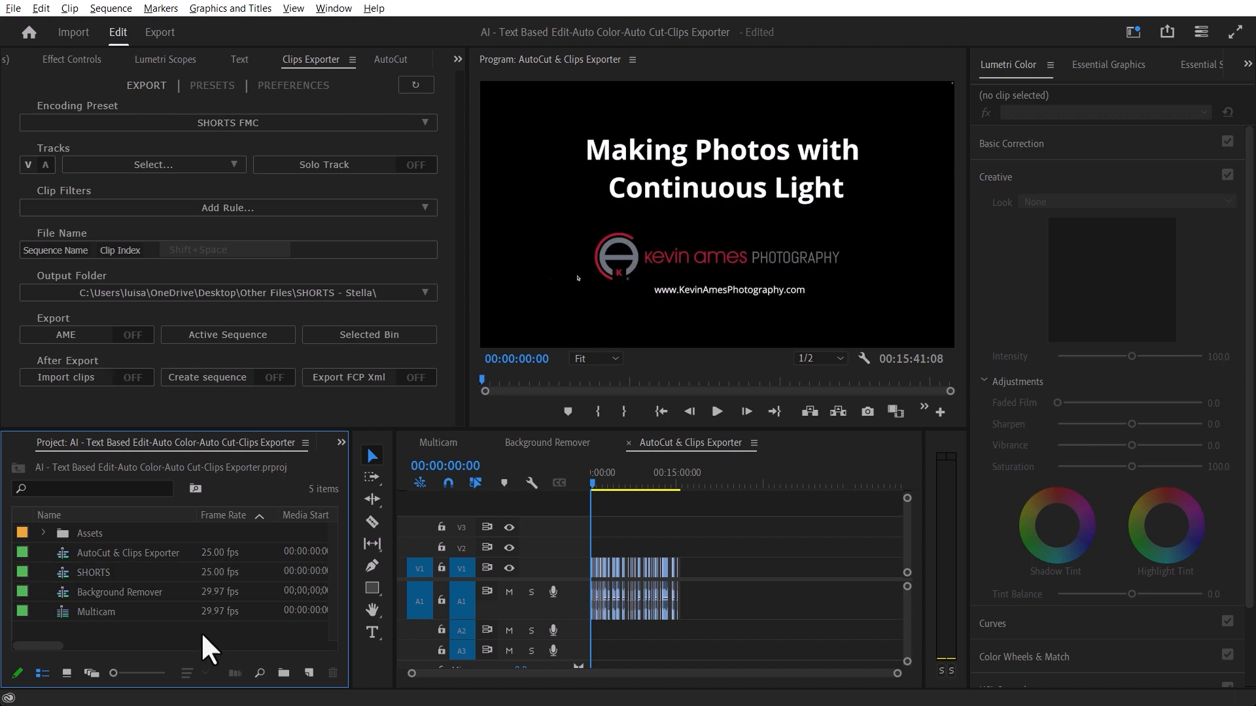
{"action": "double_click", "coordinate": [64, 575]}
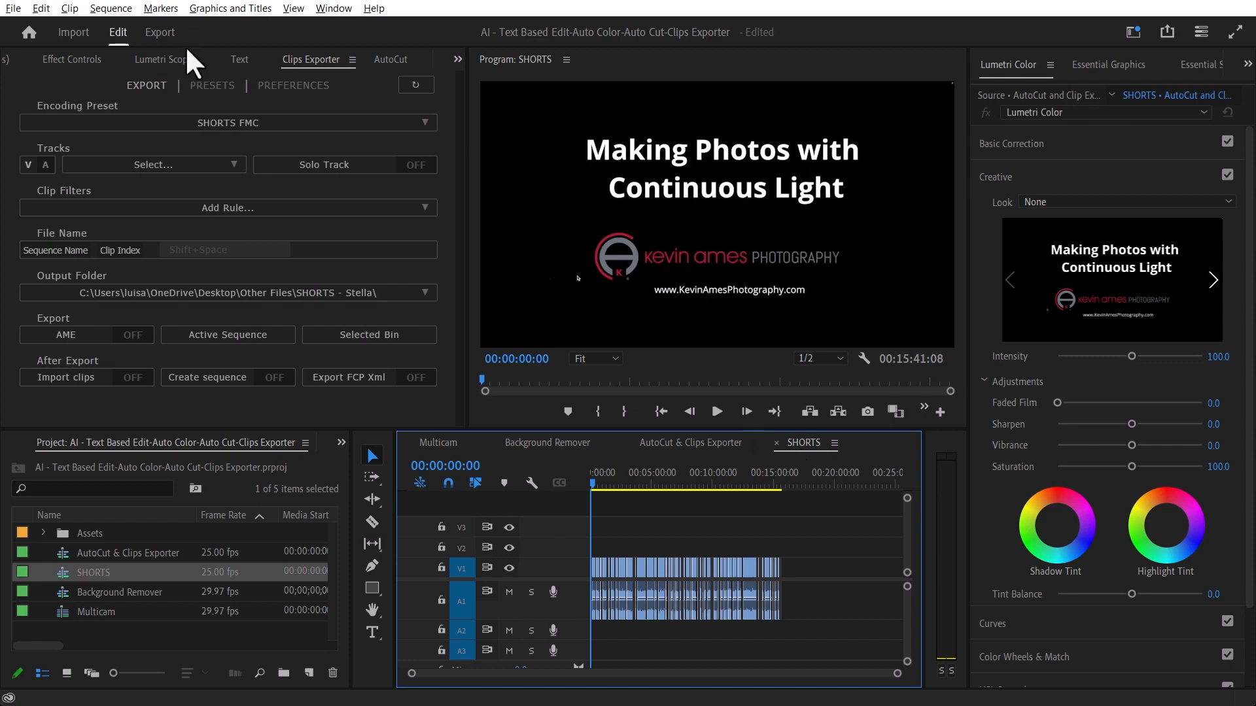
Change the SHORTS sequence's frame size to 1080 horizontal by 1920 vertical and accept deleting its previews
{"action": "left_click", "coordinate": [118, 9]}
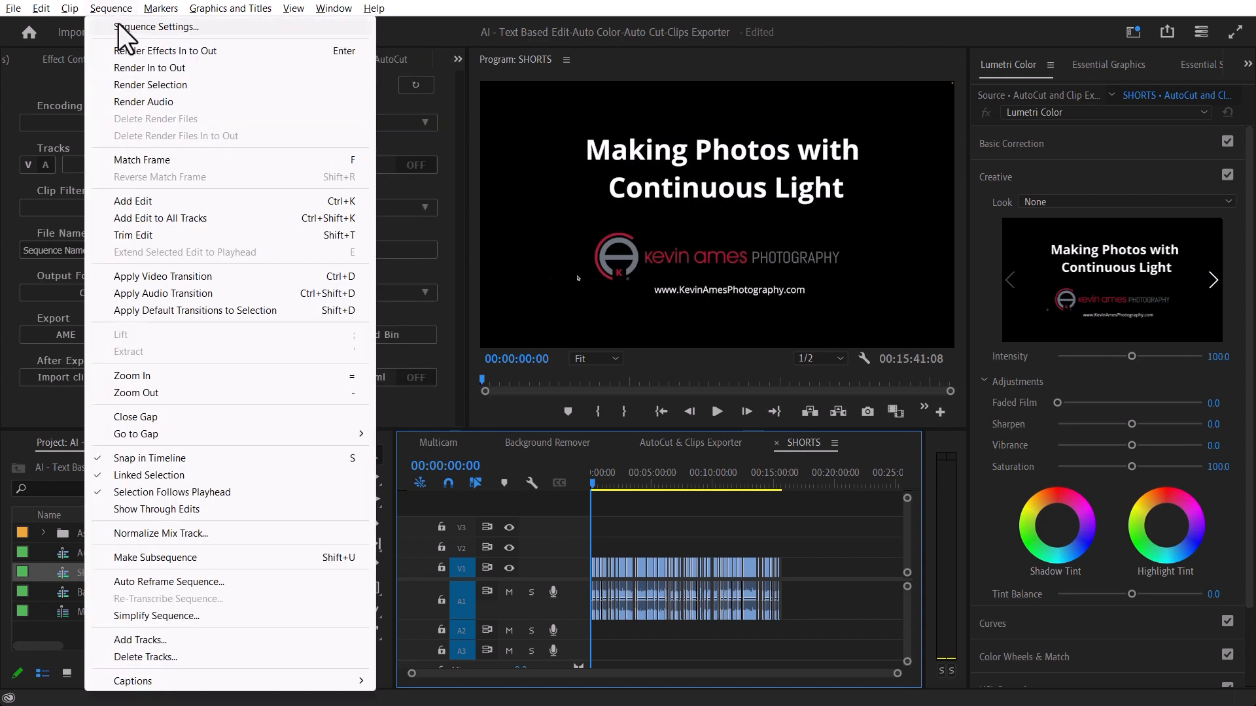
{"action": "left_click", "coordinate": [121, 26]}
{"action": "left_click_drag", "start_coordinate": [538, 157], "coordinate": [490, 157]}
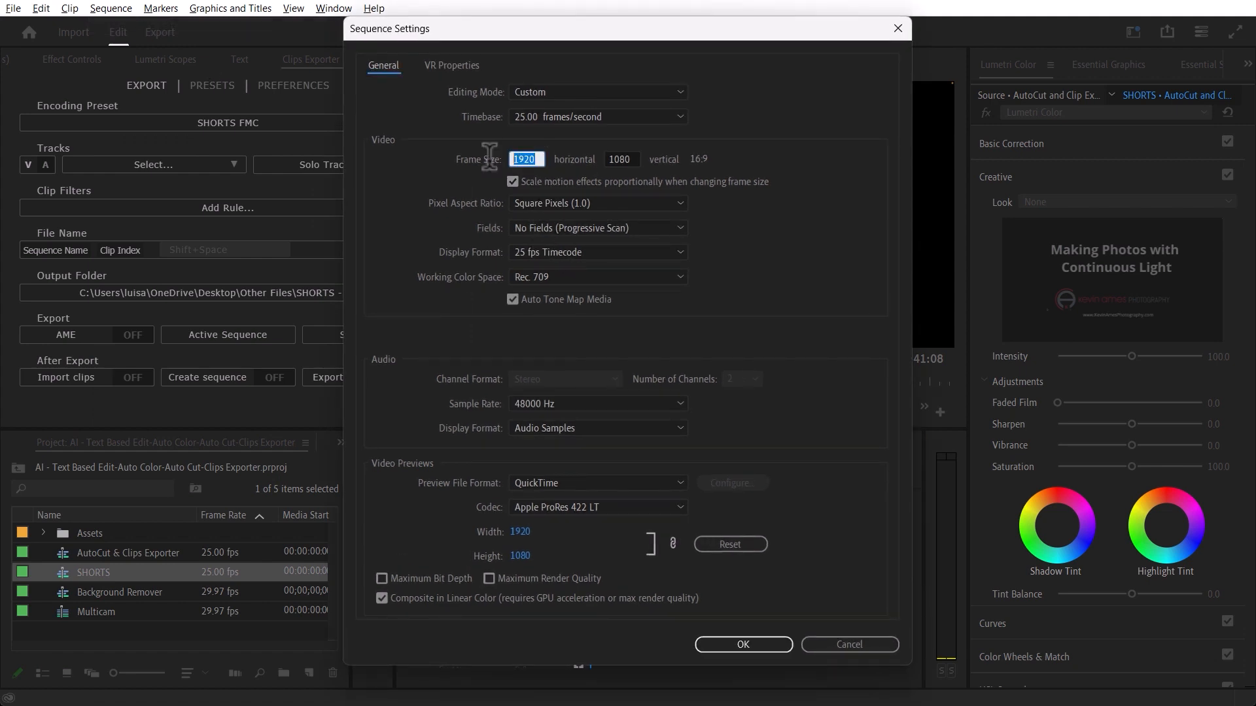
{"action": "type", "text": "1080"}
{"action": "left_click_drag", "start_coordinate": [635, 160], "coordinate": [599, 155]}
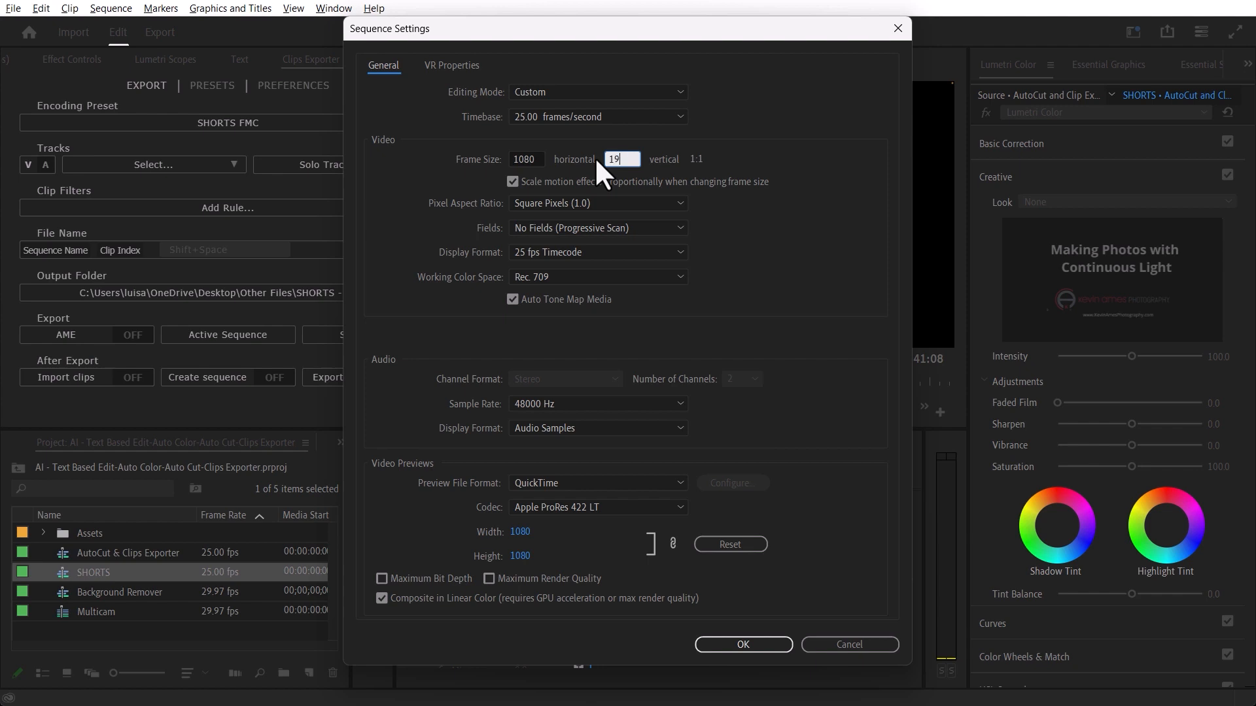
{"action": "left_click", "coordinate": [709, 196]}
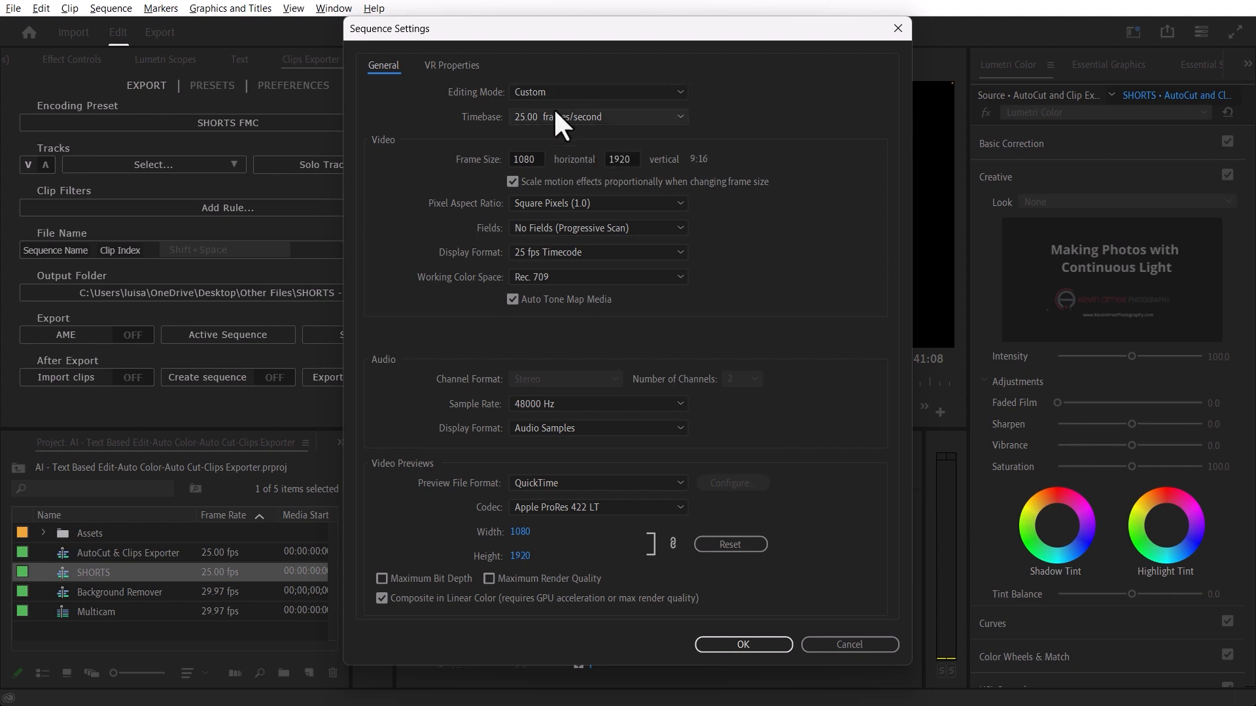
{"action": "left_click", "coordinate": [760, 645]}
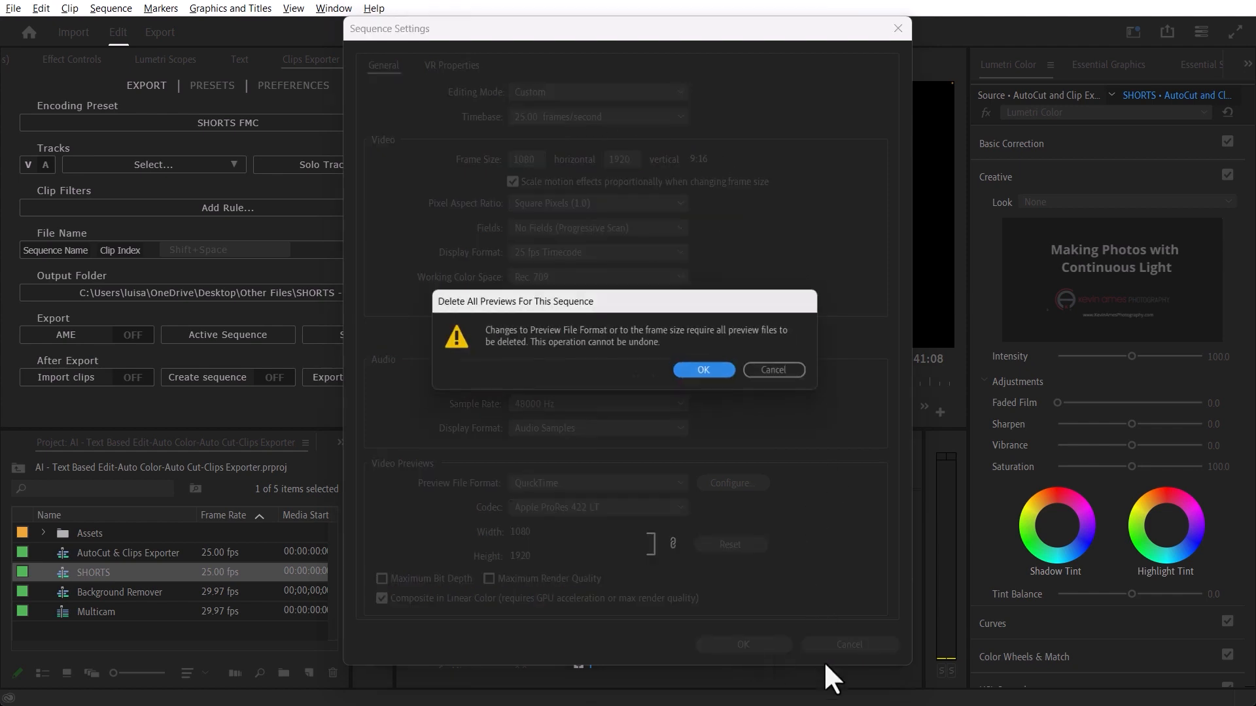
{"action": "left_click", "coordinate": [711, 372]}
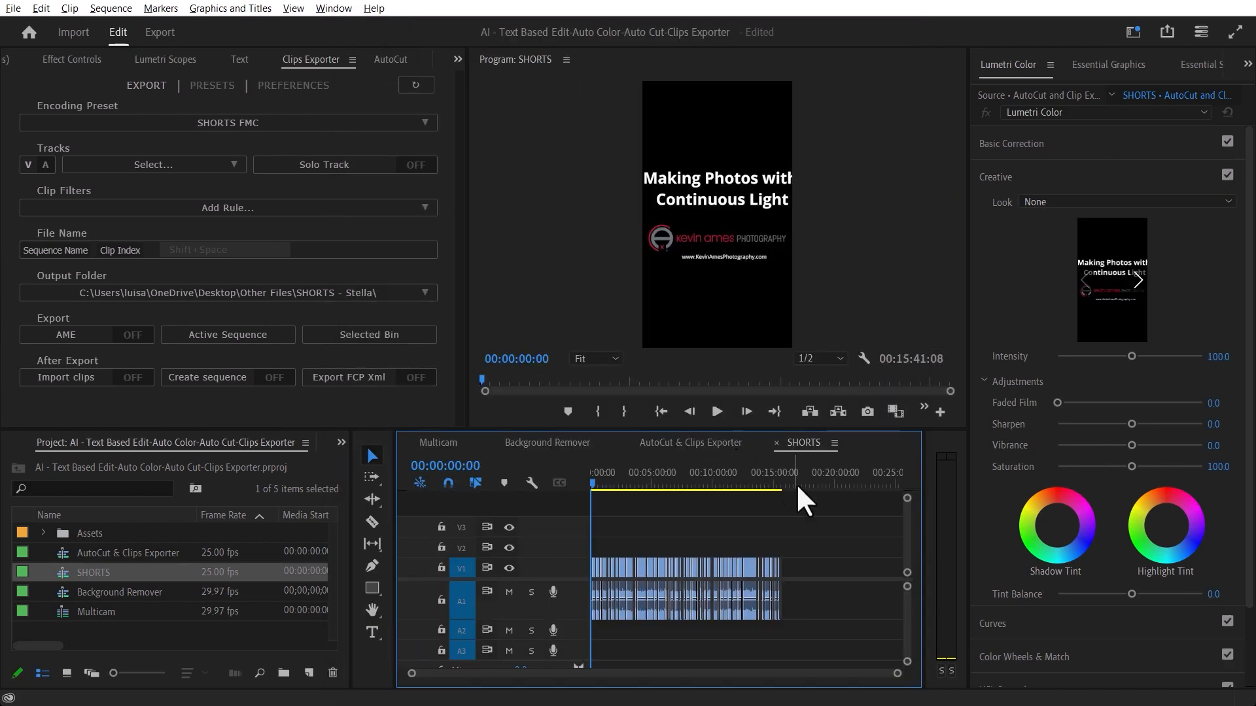
Set the street-scene clip around 00:02:36:14 to 63 scale and position 540, 368 in the vertical frame
{"action": "left_click", "coordinate": [617, 477]}
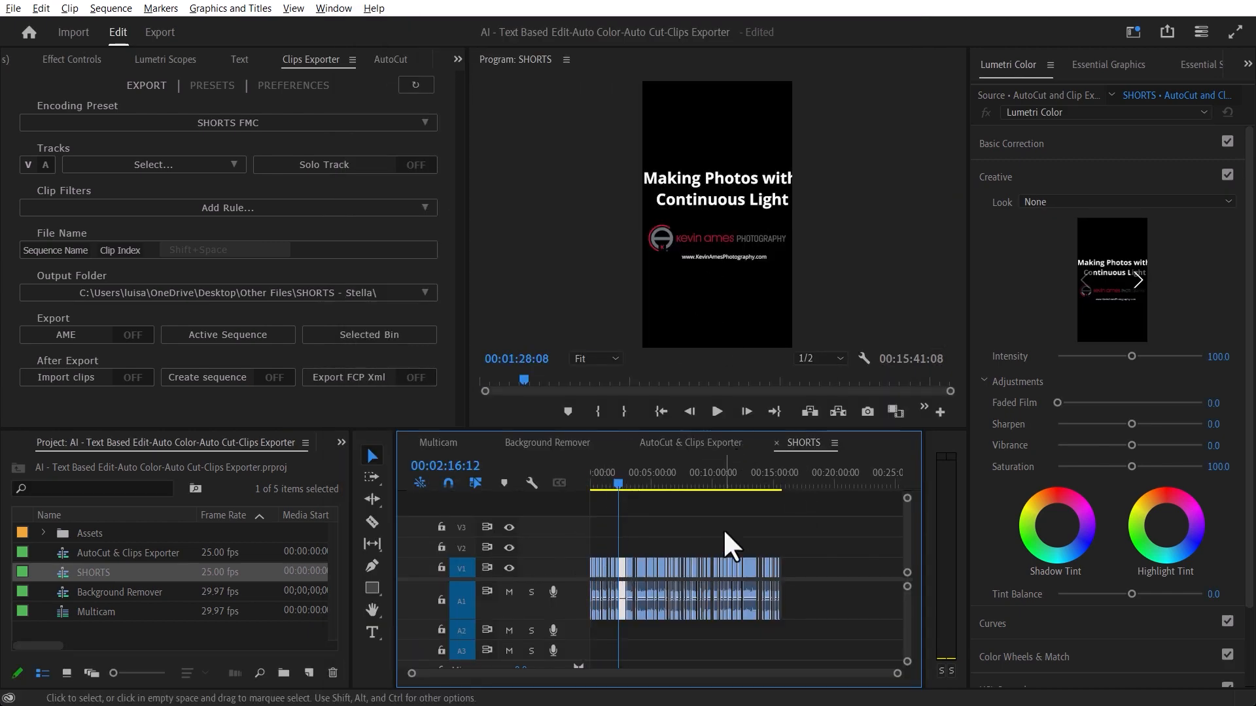
{"action": "key", "text": "="}
{"action": "key", "text": "="}
{"action": "key", "text": "="}
{"action": "key", "text": "="}
{"action": "left_click_drag", "start_coordinate": [802, 481], "coordinate": [812, 480]}
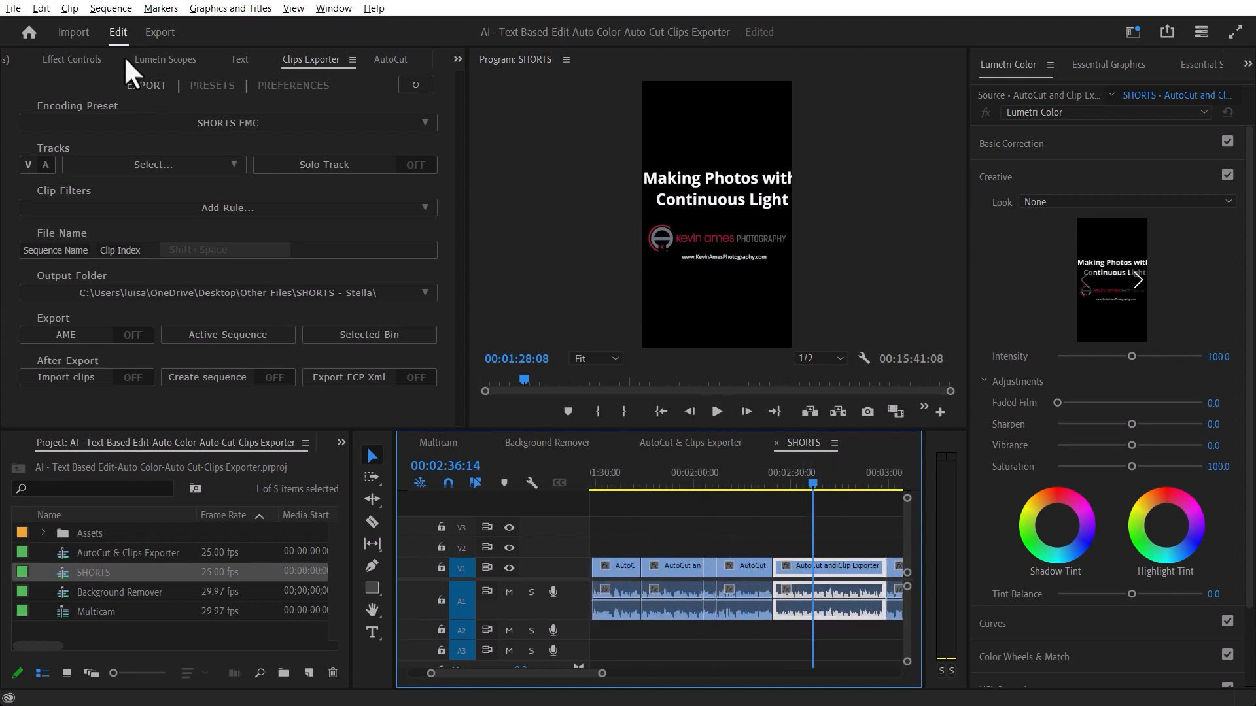
{"action": "left_click", "coordinate": [86, 57]}
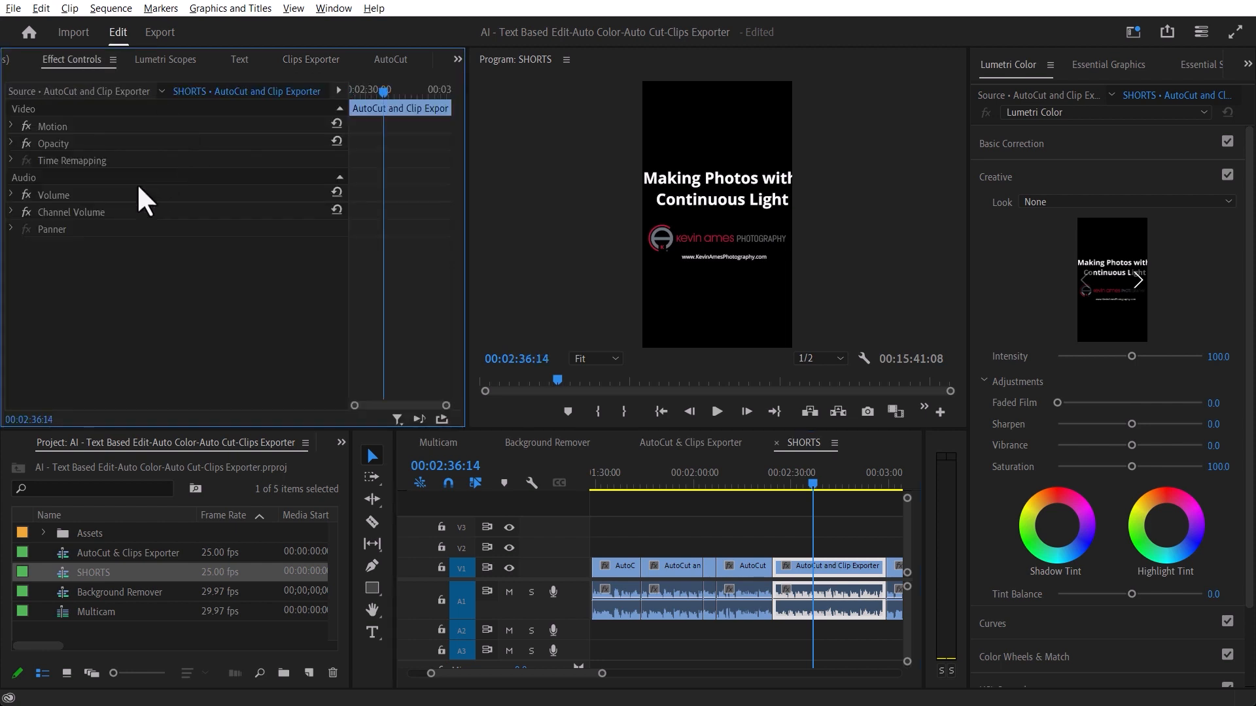
{"action": "left_click", "coordinate": [11, 126]}
{"action": "mouse_move", "coordinate": [182, 160]}
{"action": "left_mouse_down"}
{"action": "mouse_move", "coordinate": [156, 160]}
{"action": "mouse_move", "coordinate": [212, 143]}
{"action": "mouse_move", "coordinate": [188, 142]}
{"action": "left_mouse_up"}
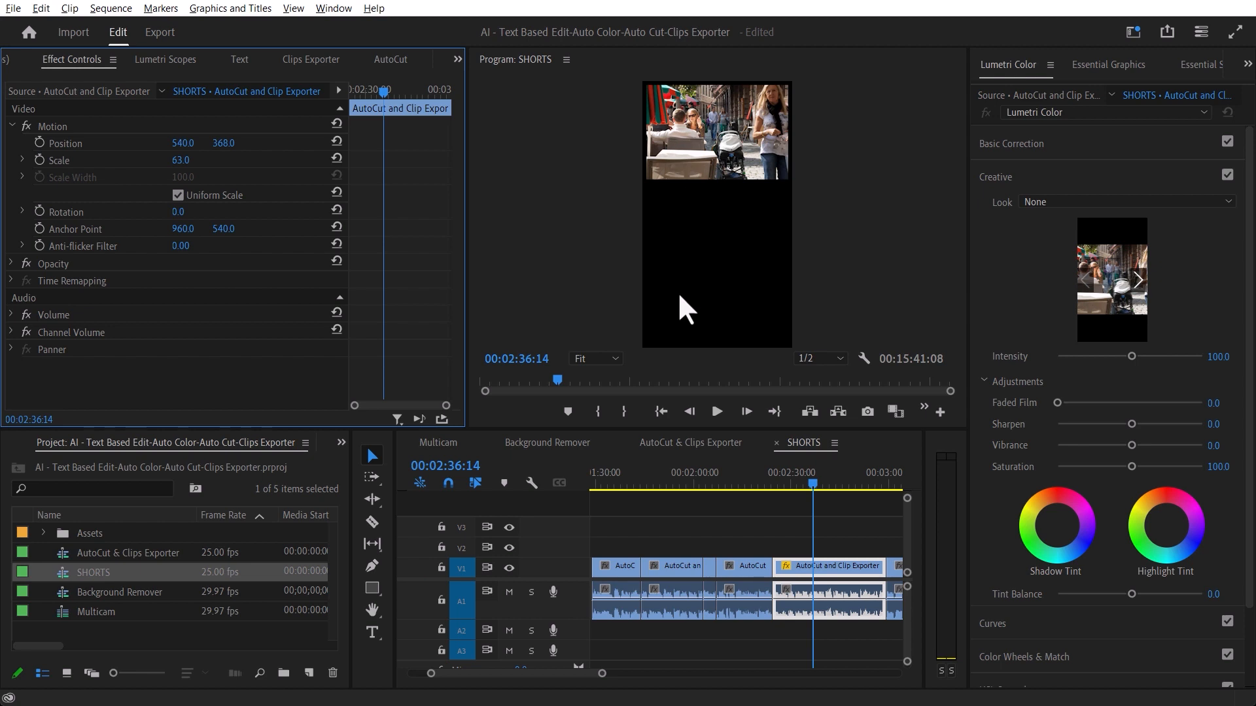
Transcribe the SHORTS sequence and create captions from the transcript with the Subtitle default preset
{"action": "left_click", "coordinate": [242, 58]}
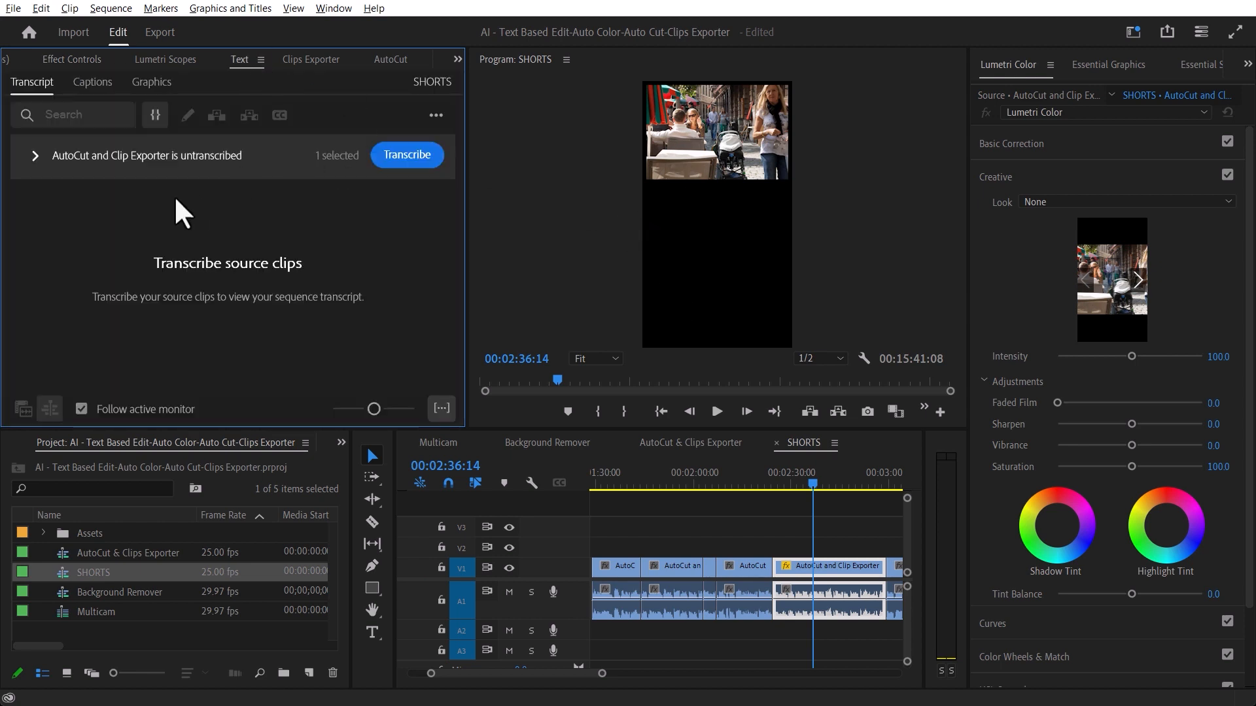
{"action": "left_click", "coordinate": [406, 160]}
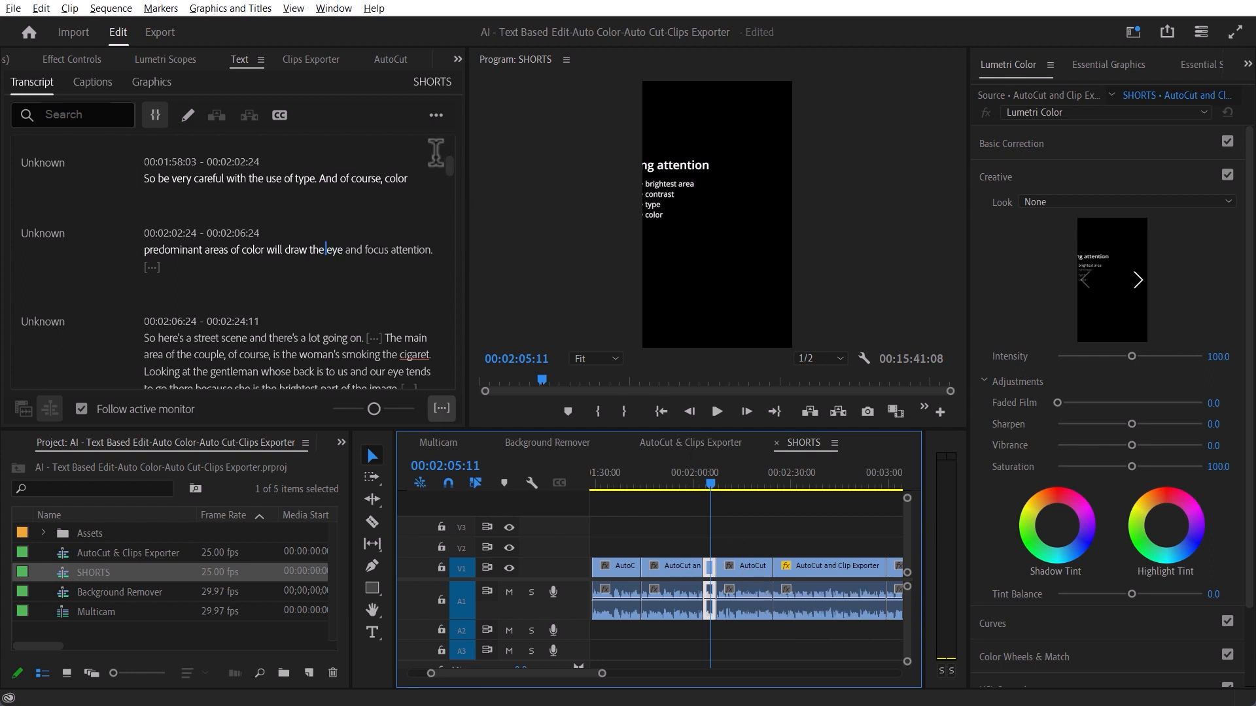
{"action": "left_click", "coordinate": [434, 118]}
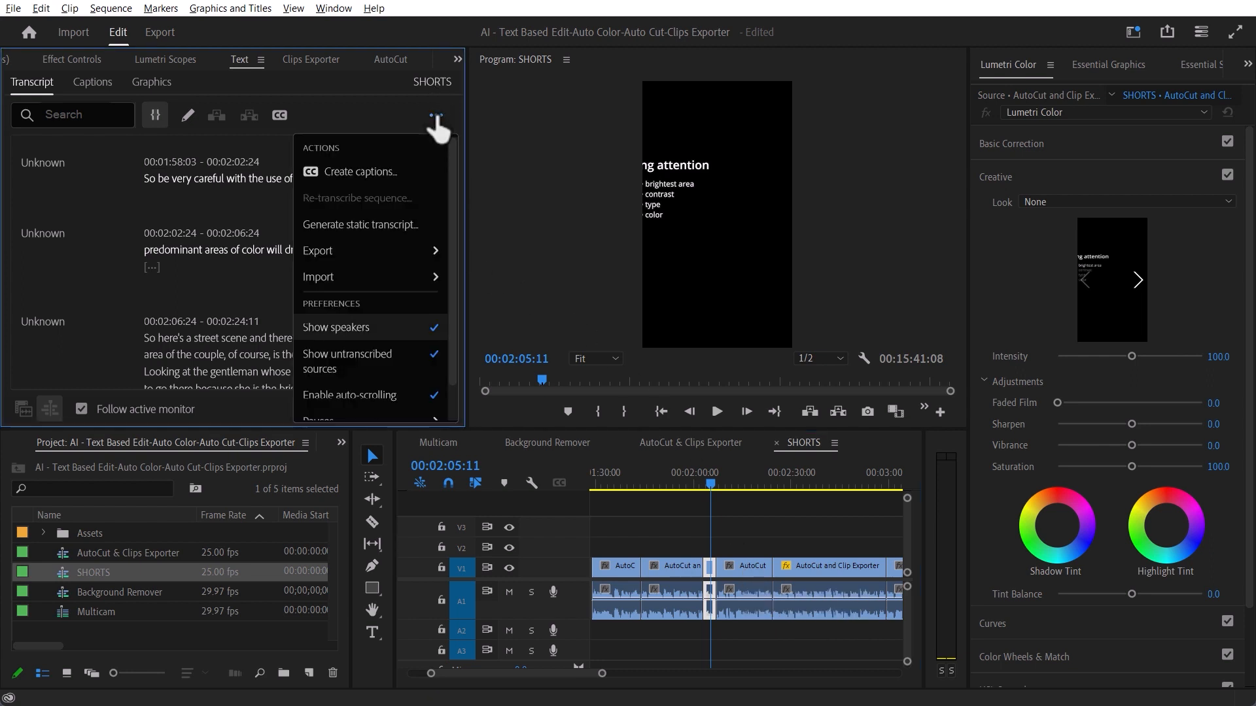
{"action": "left_click", "coordinate": [388, 172]}
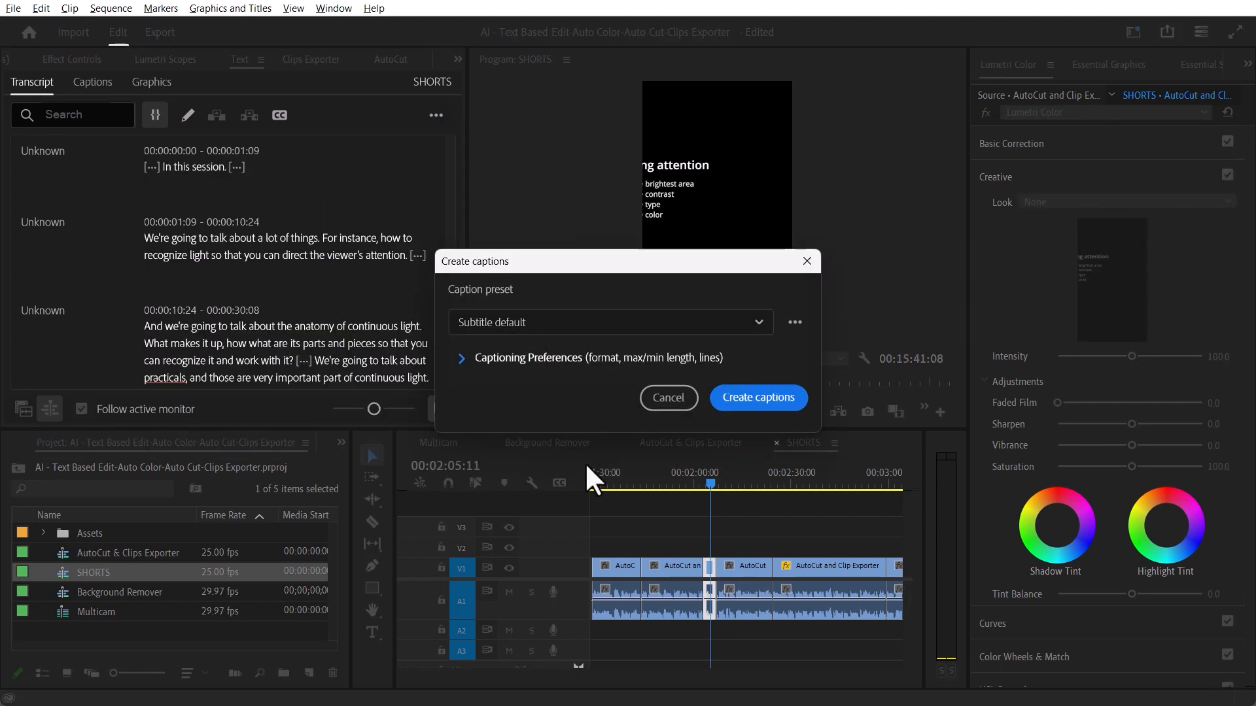
{"action": "left_click", "coordinate": [799, 408]}
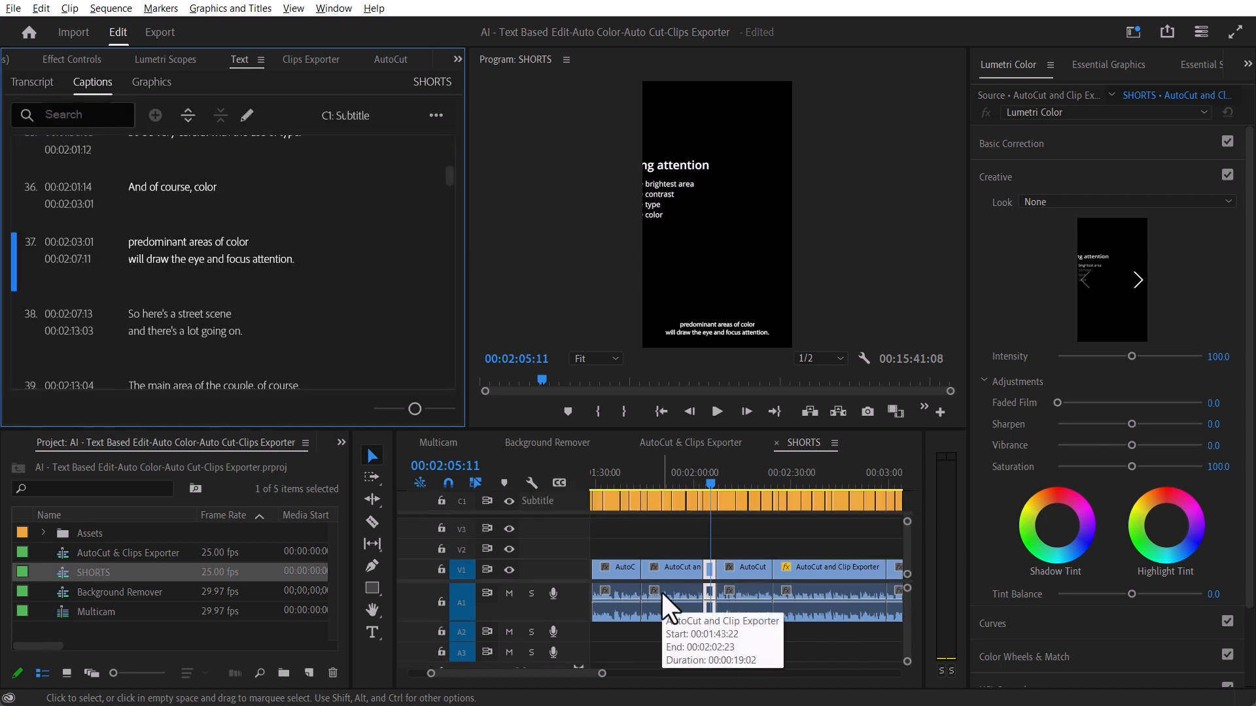
Copy the Motion settings from the resized street-scene clip and paste them onto the other clips in the SHORTS sequence
{"action": "left_click", "coordinate": [704, 481]}
{"action": "left_click_drag", "start_coordinate": [705, 480], "coordinate": [672, 484]}
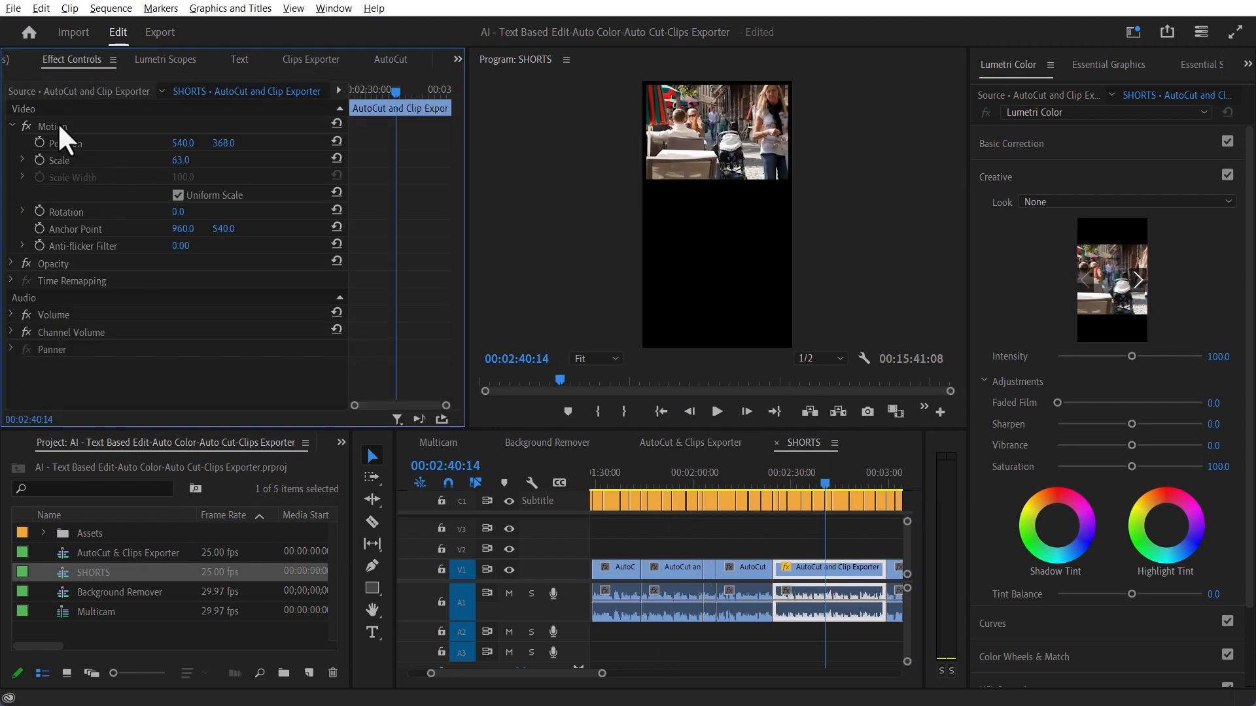
{"action": "left_click", "coordinate": [58, 127]}
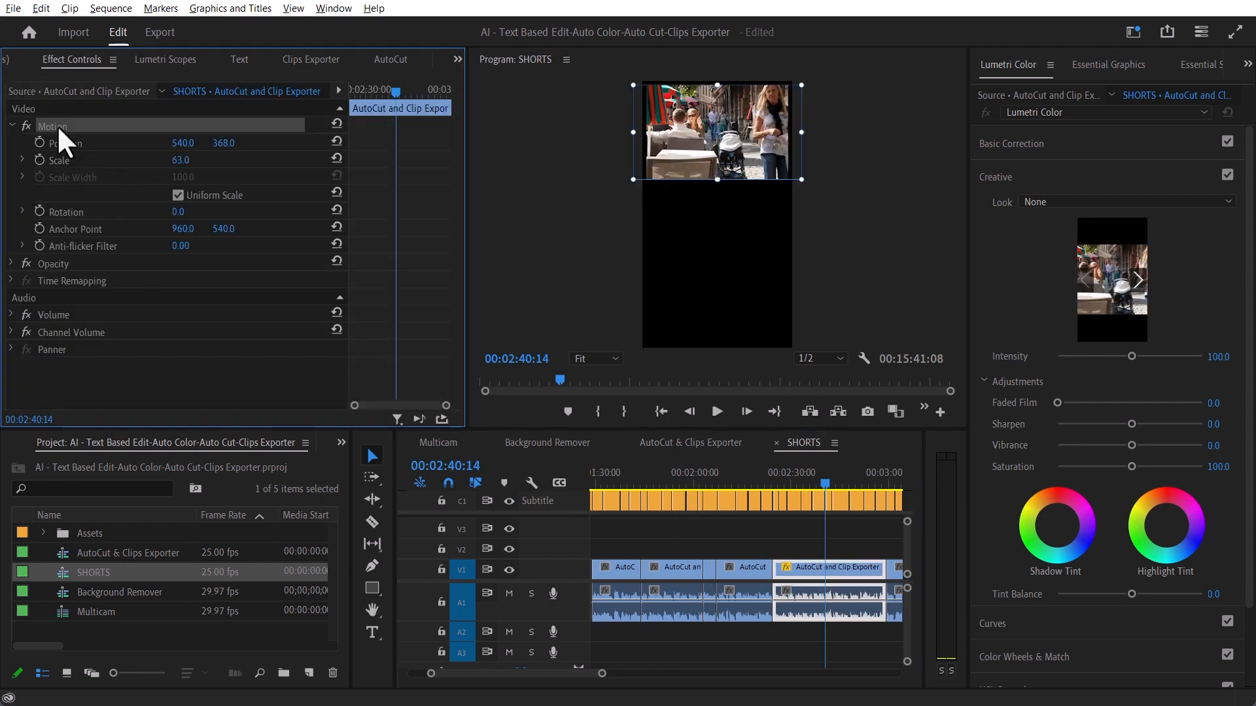
{"action": "left_click", "coordinate": [738, 642]}
{"action": "key", "text": "minus"}
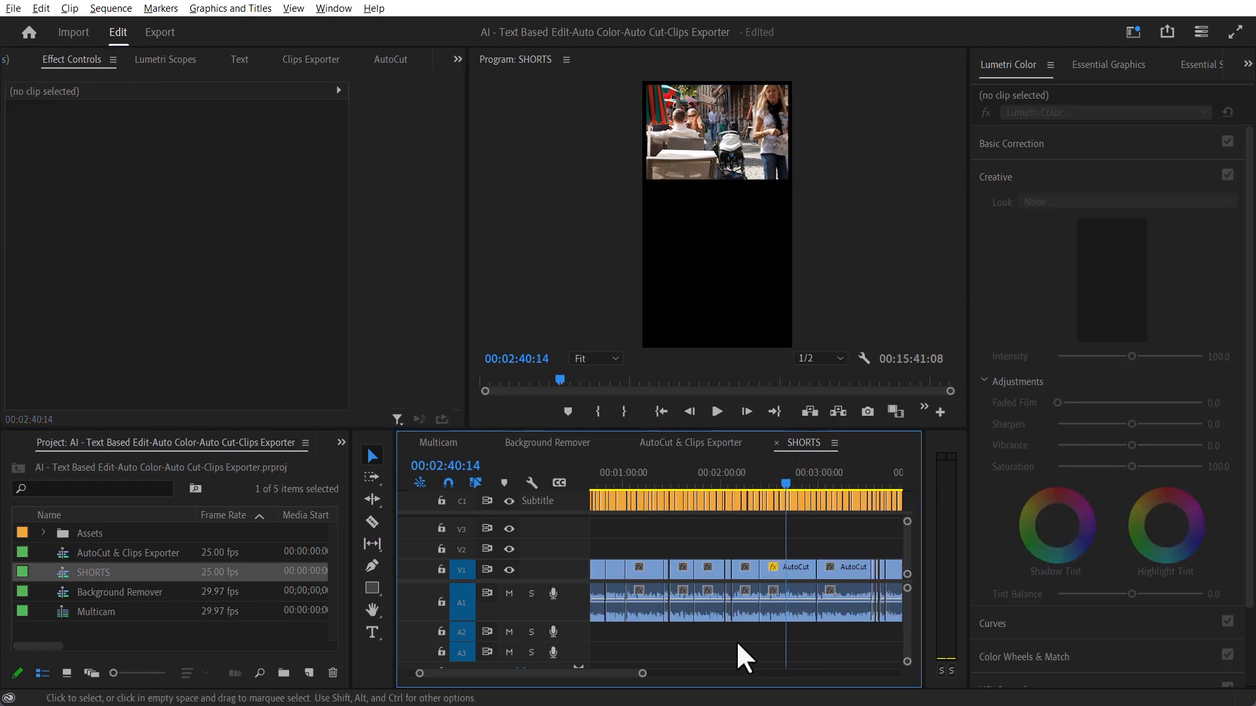
{"action": "key", "text": "backslash"}
{"action": "left_click_drag", "start_coordinate": [887, 561], "coordinate": [523, 656]}
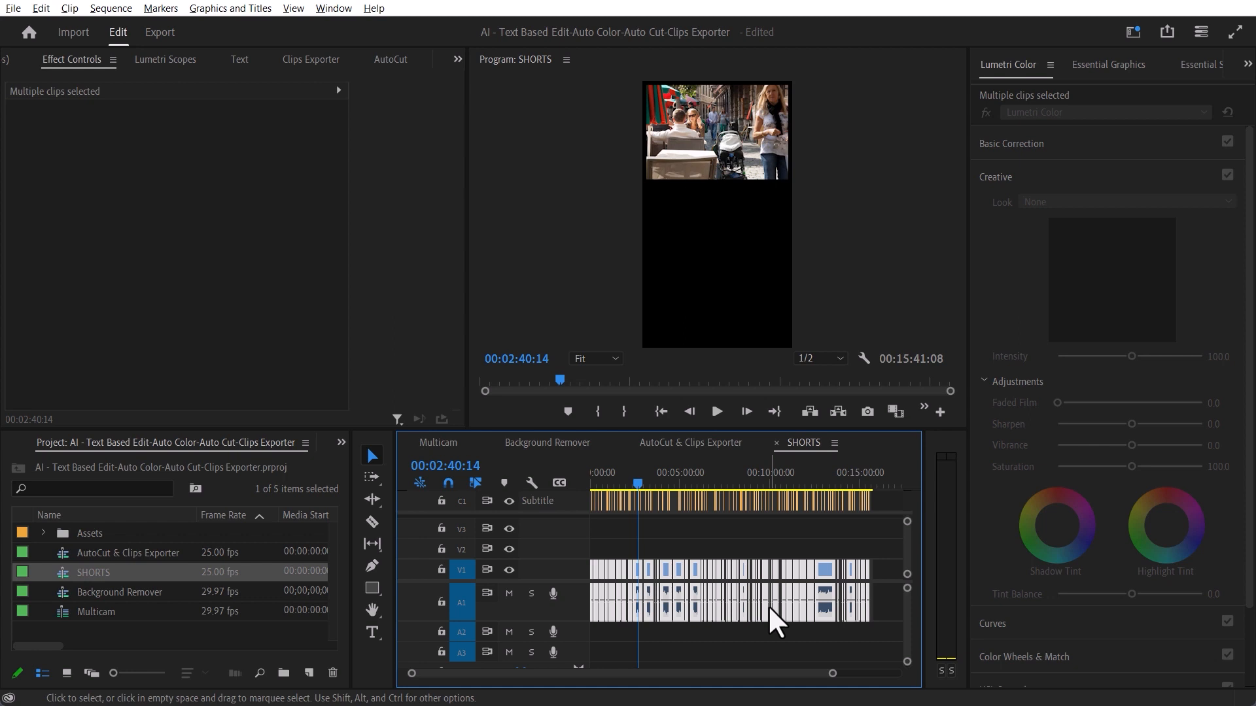
{"action": "left_click_drag", "start_coordinate": [716, 479], "coordinate": [748, 481]}
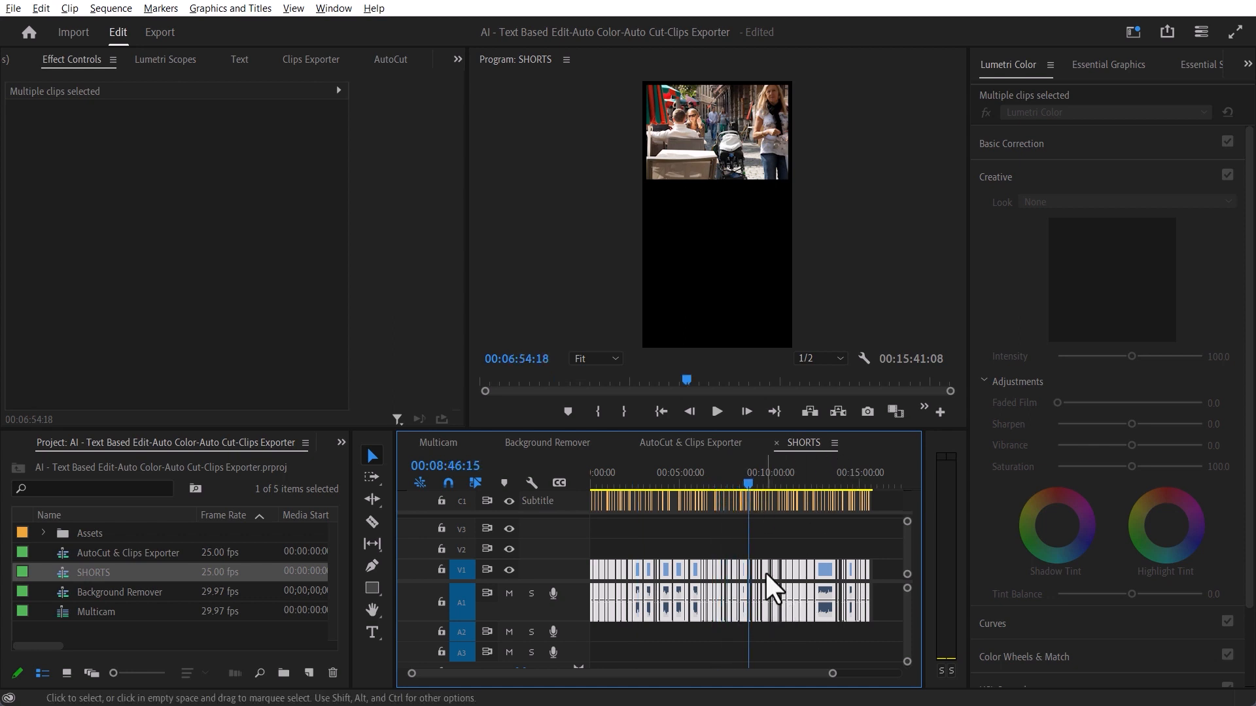
{"action": "left_click", "coordinate": [775, 637]}
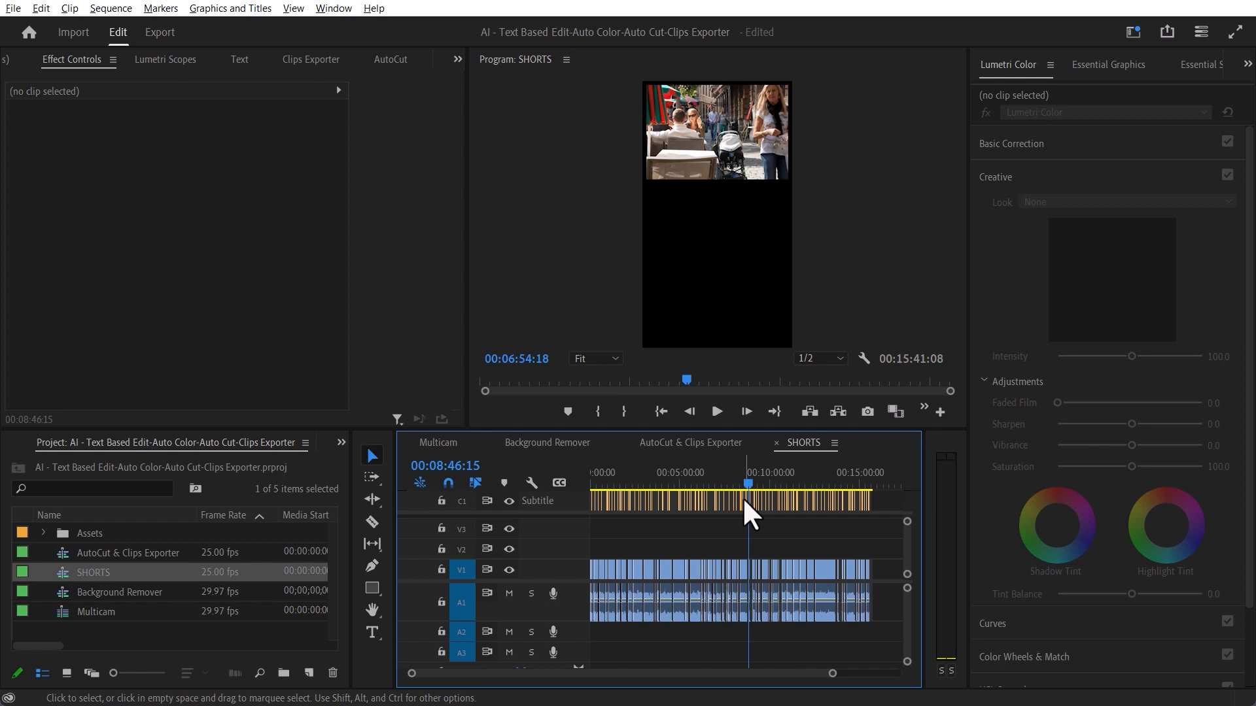
Set the caption at 00:08:59:15 to Arial Black at size 71
{"action": "key", "text": "minus"}
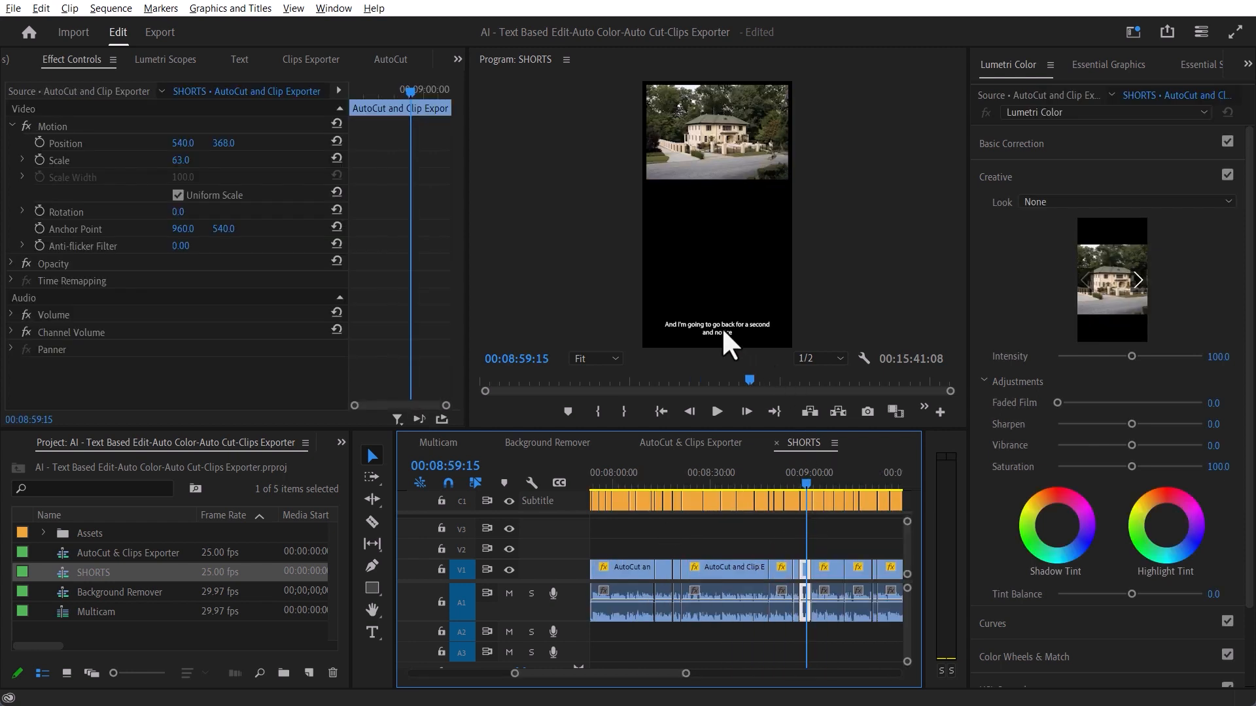
{"action": "left_click", "coordinate": [717, 331]}
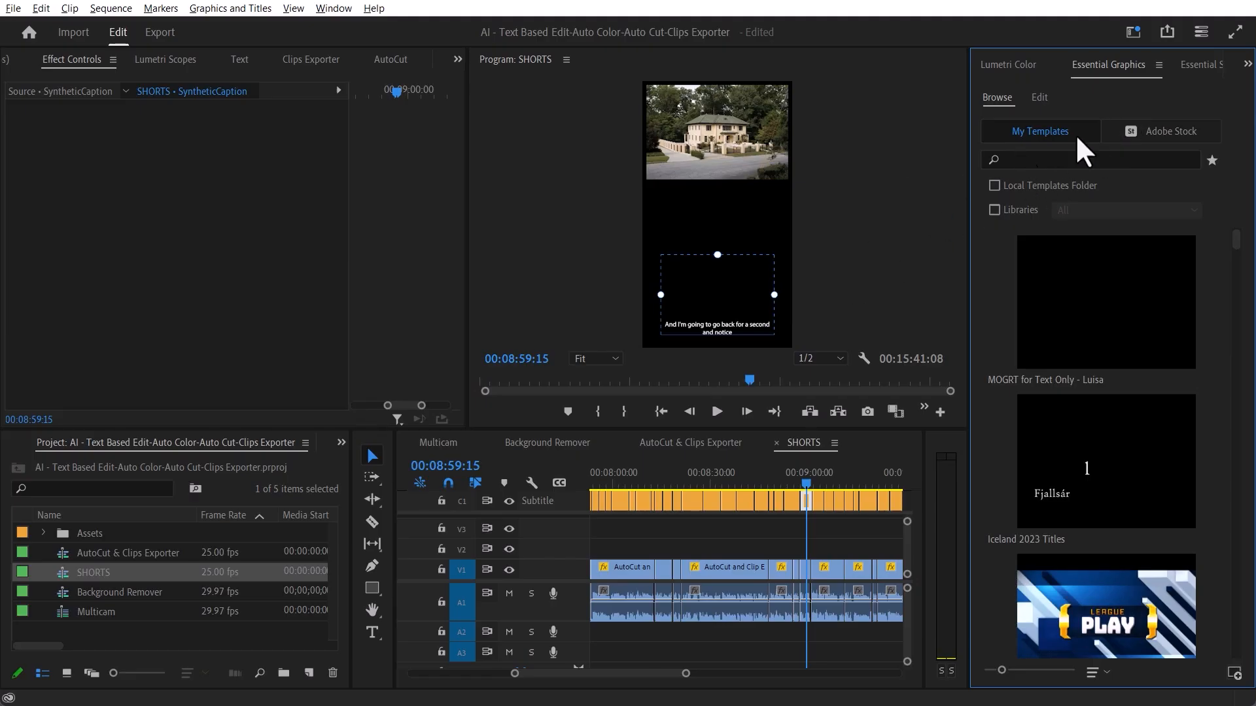
{"action": "left_click", "coordinate": [1039, 98]}
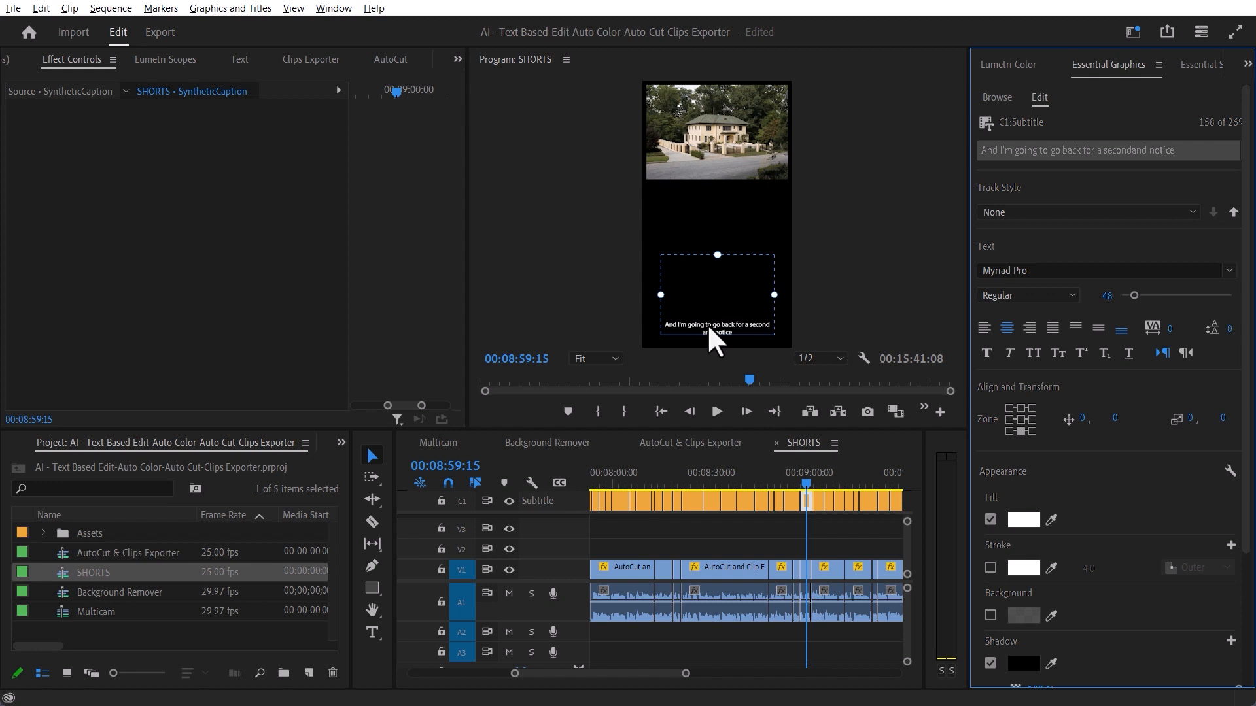
{"action": "left_click", "coordinate": [1025, 269]}
{"action": "type", "text": "aria"}
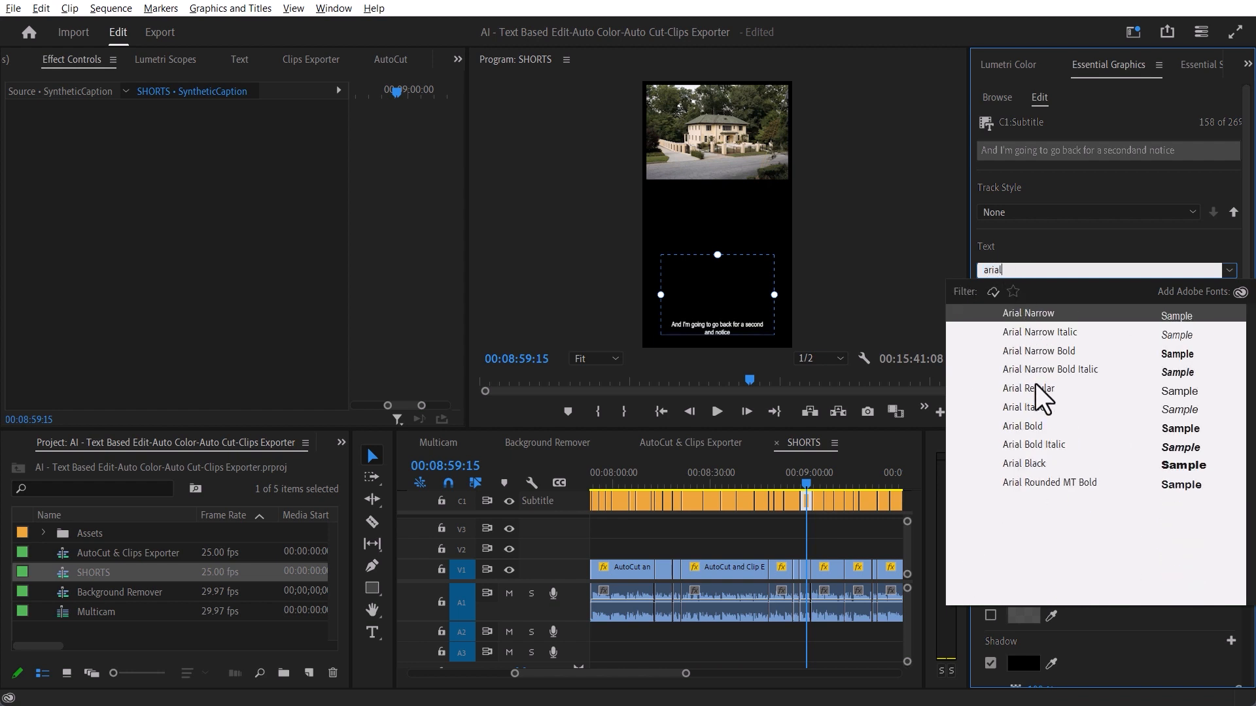
{"action": "type", "text": "l"}
{"action": "key", "text": "Return"}
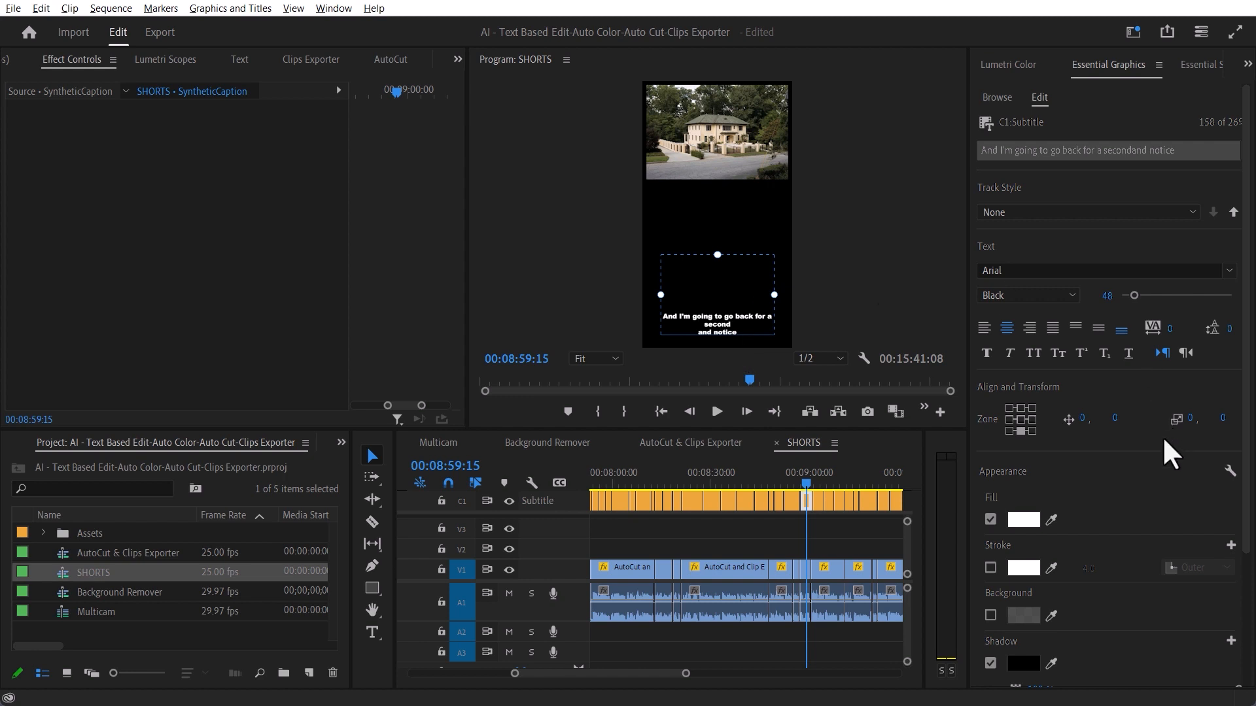
{"action": "left_click_drag", "start_coordinate": [1134, 296], "coordinate": [1141, 298]}
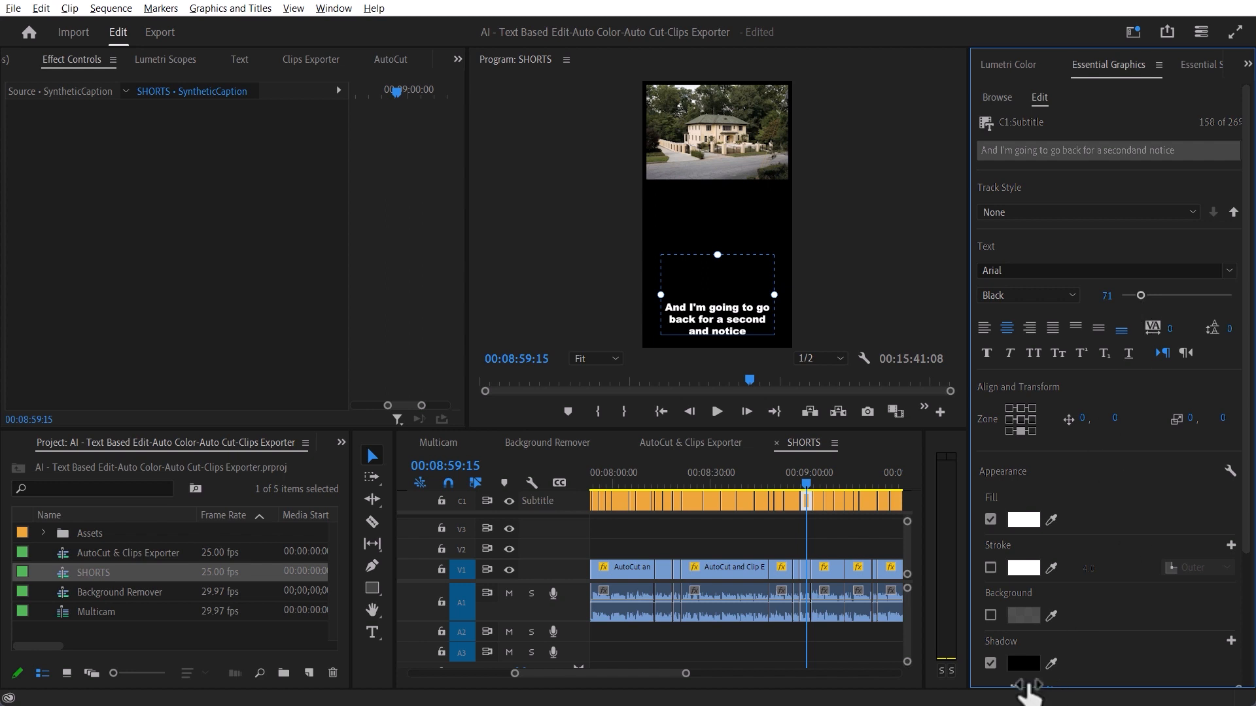
Change the caption text's fill colour to a medium-dark blue
{"action": "left_click", "coordinate": [1022, 520]}
{"action": "left_click", "coordinate": [657, 378]}
{"action": "left_click", "coordinate": [611, 373]}
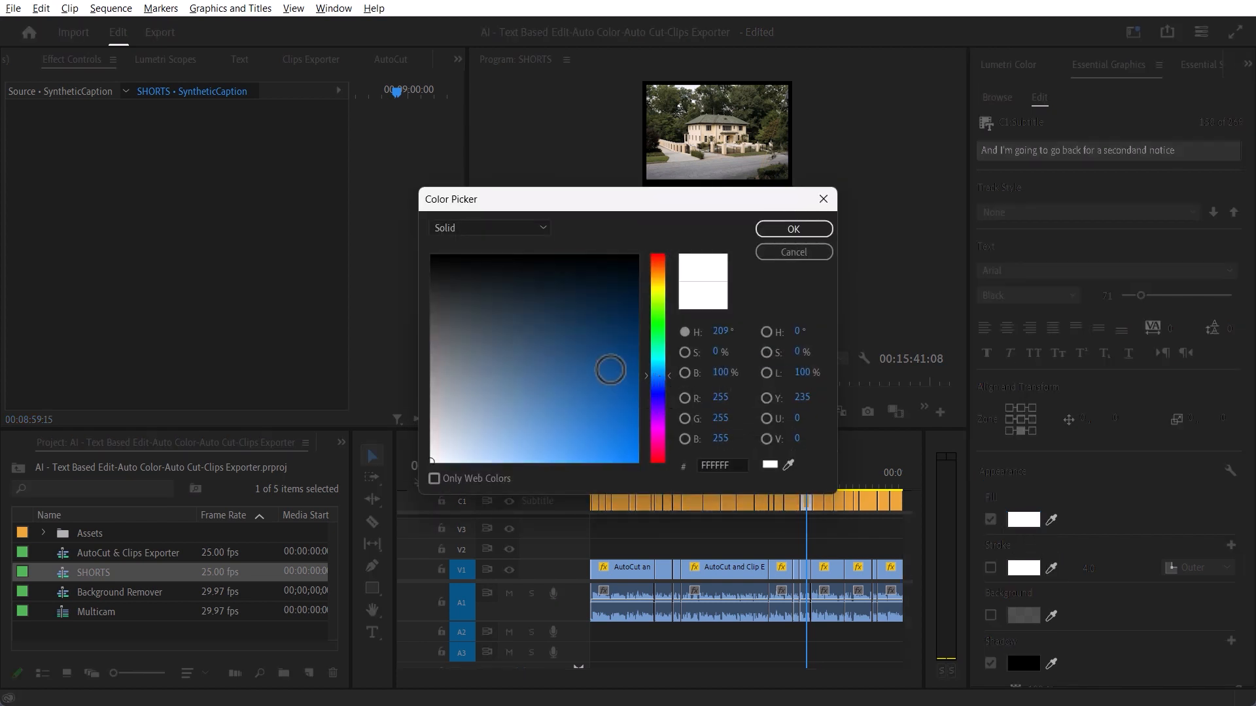
{"action": "left_click", "coordinate": [794, 229]}
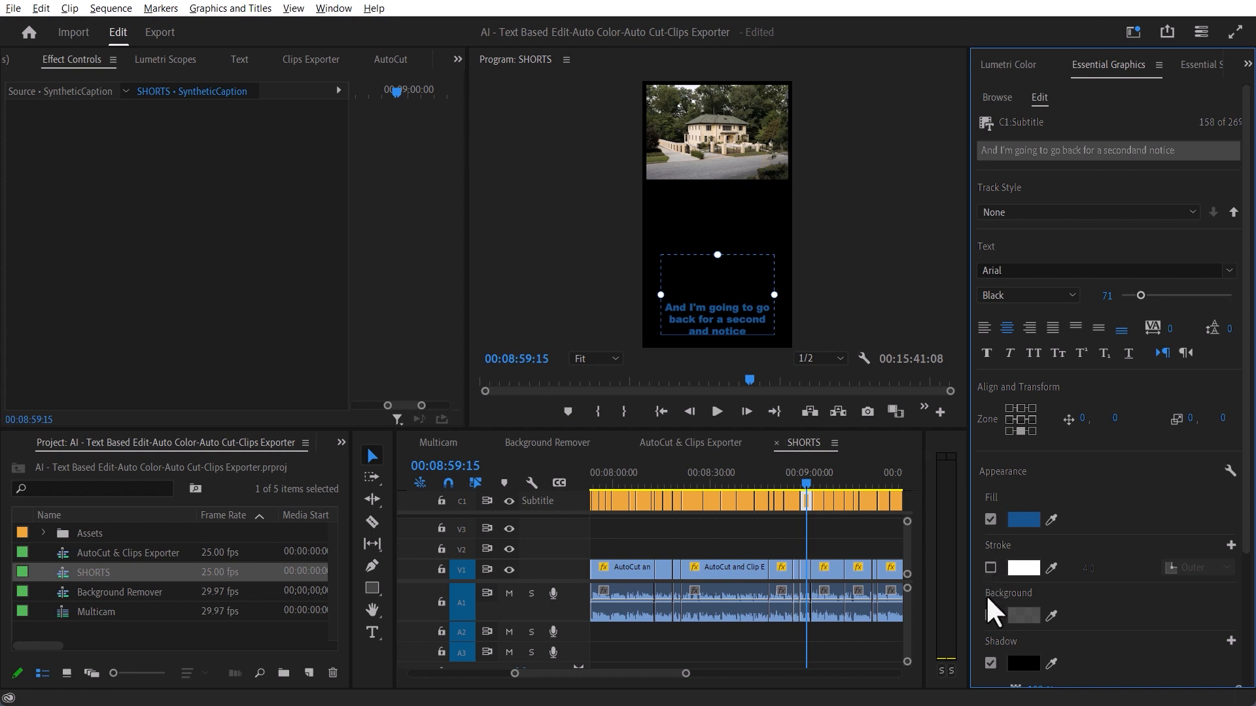
Enable the caption's background and make it solid white at 100% opacity
{"action": "scroll", "coordinate": [1070, 641], "scroll_direction": "down", "scroll_amount": 3}
{"action": "left_click", "coordinate": [990, 517]}
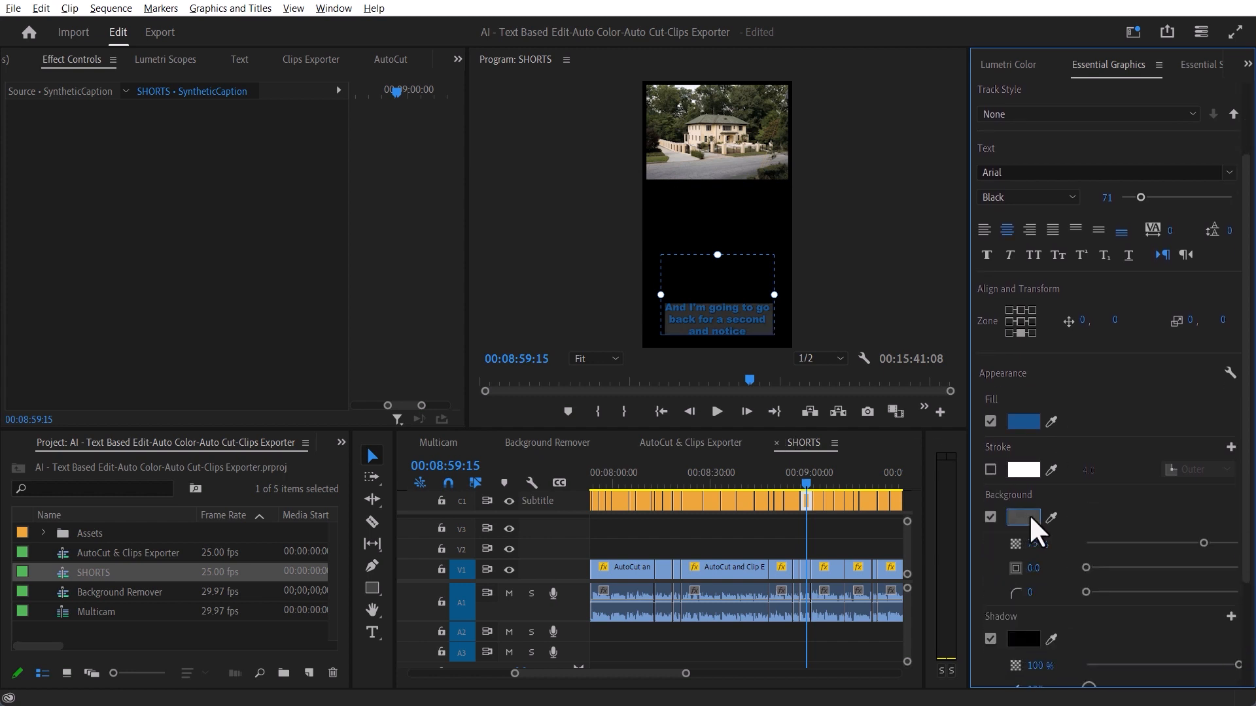
{"action": "left_click_drag", "start_coordinate": [1203, 543], "coordinate": [1238, 543]}
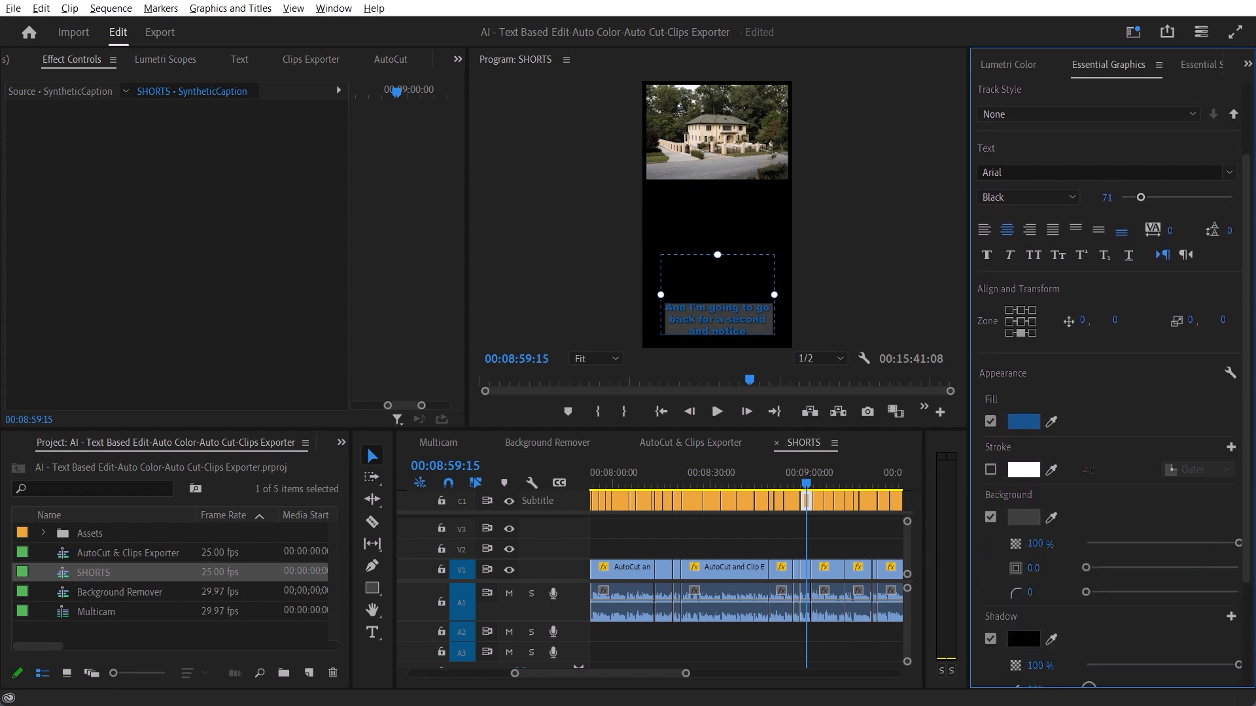
{"action": "left_click", "coordinate": [1023, 518]}
{"action": "left_click_drag", "start_coordinate": [497, 337], "coordinate": [389, 500]}
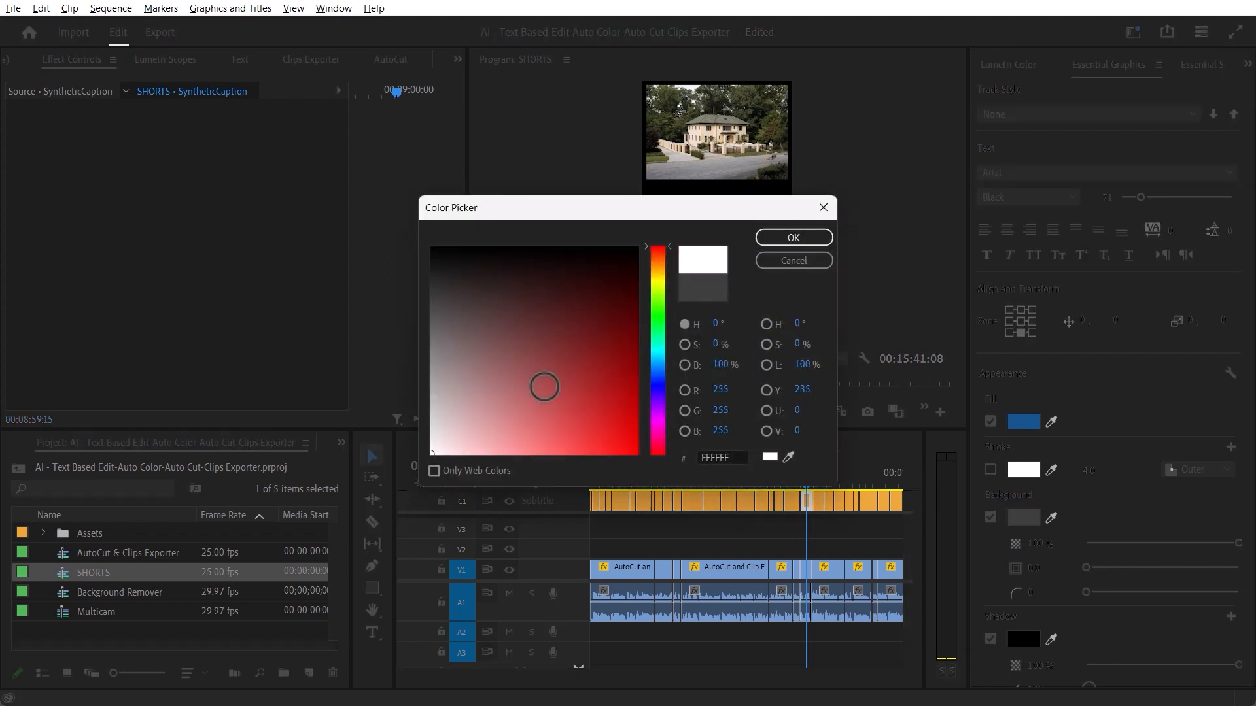
{"action": "left_click", "coordinate": [793, 236]}
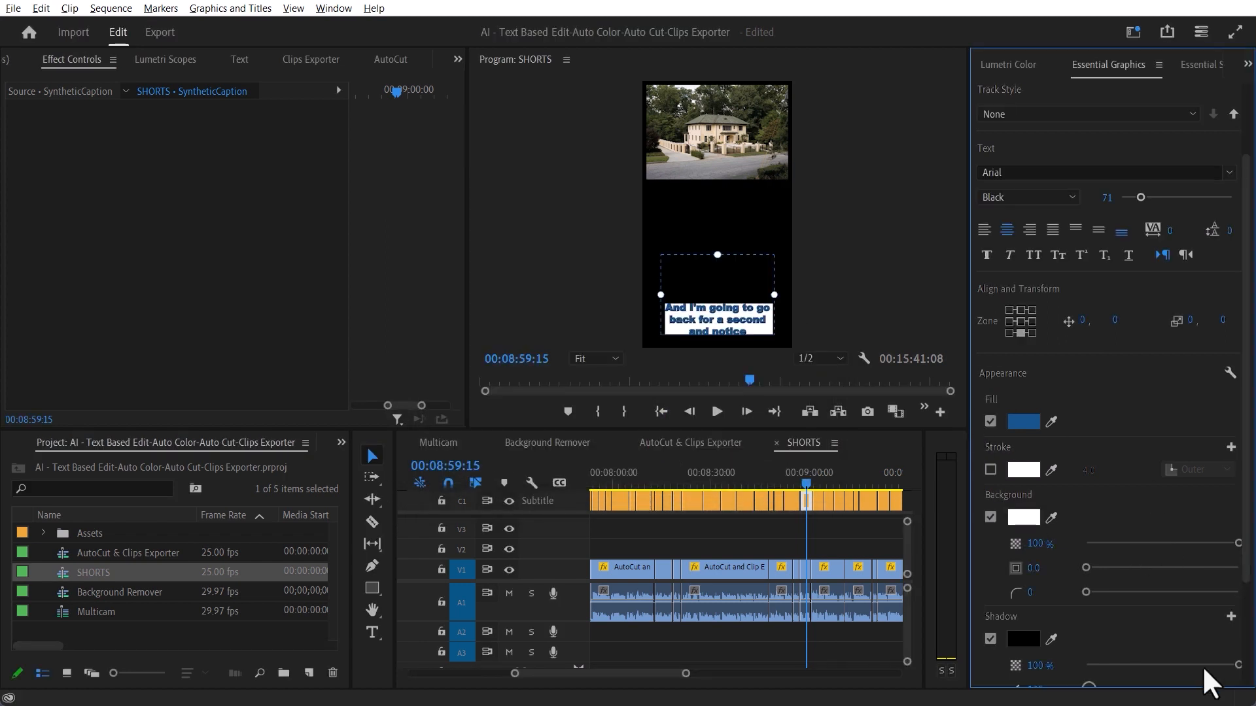
Set the caption background's size to 44.9 and turn off the text shadow
{"action": "left_click_drag", "start_coordinate": [1085, 566], "coordinate": [1156, 565]}
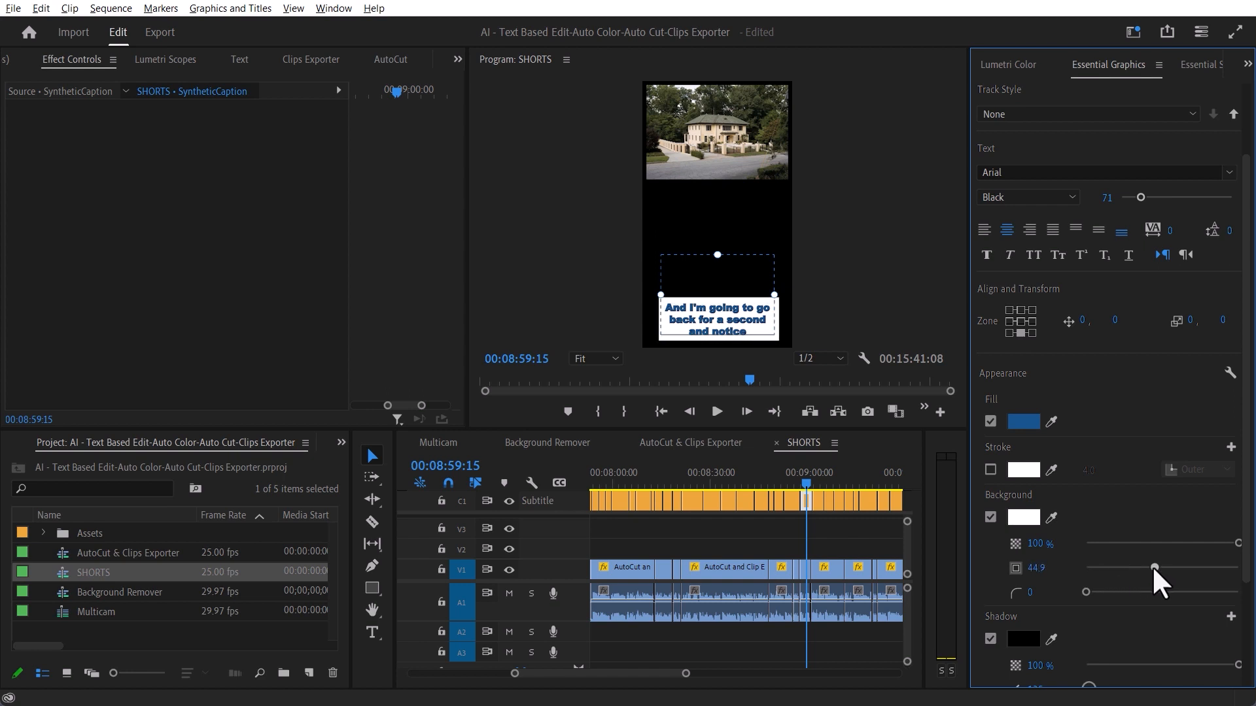
{"action": "scroll", "coordinate": [1106, 605], "scroll_direction": "down", "scroll_amount": 1}
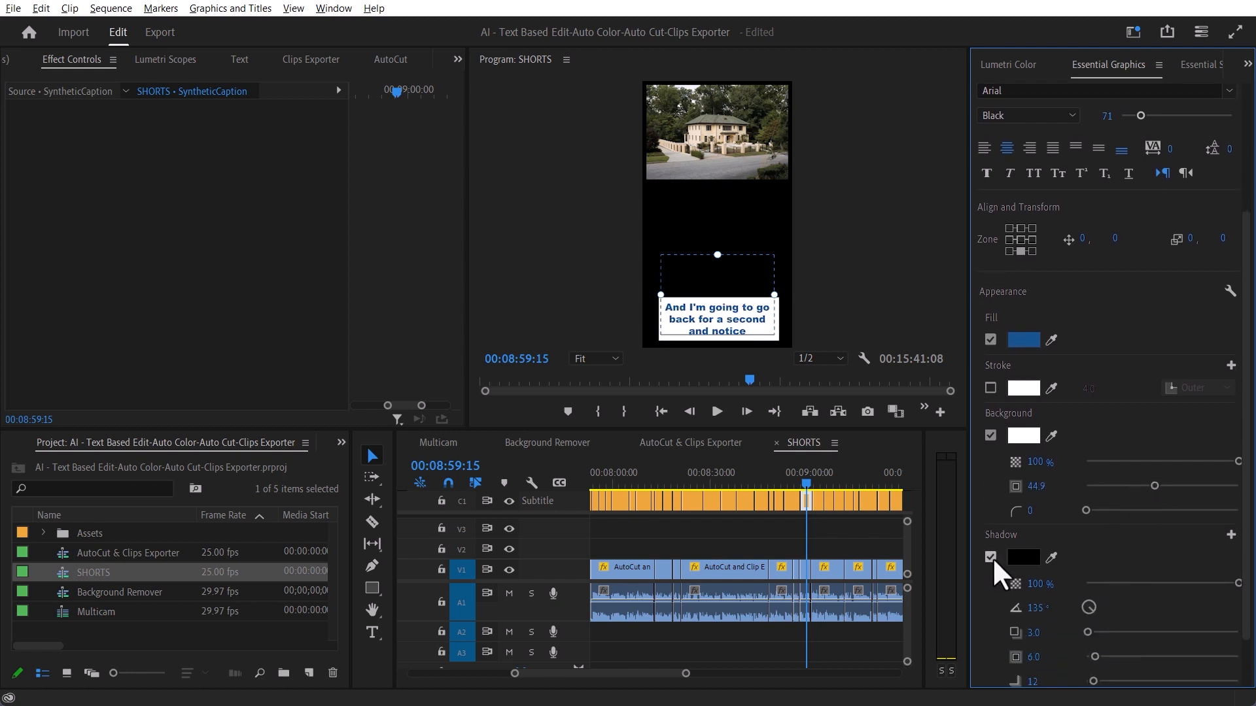
{"action": "left_click", "coordinate": [992, 557]}
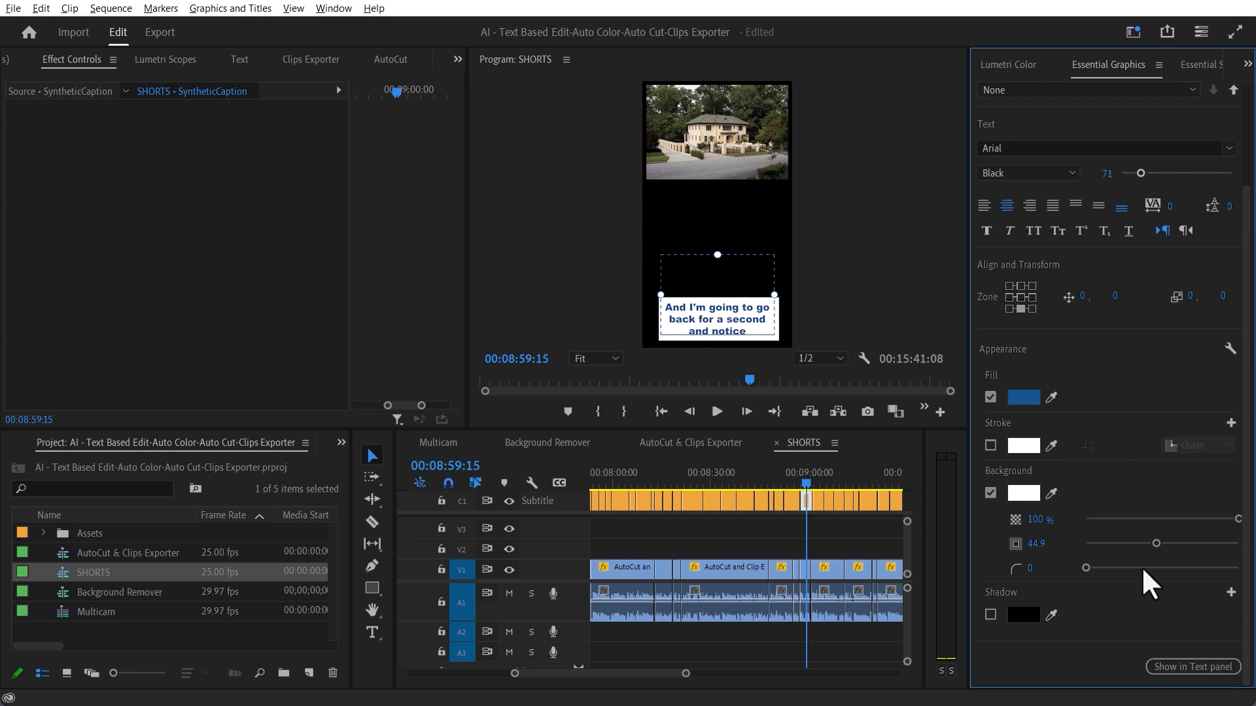
Raise the caption to just below the video image by setting its vertical offset to -844
{"action": "scroll", "coordinate": [1143, 569], "scroll_direction": "up", "scroll_amount": 3}
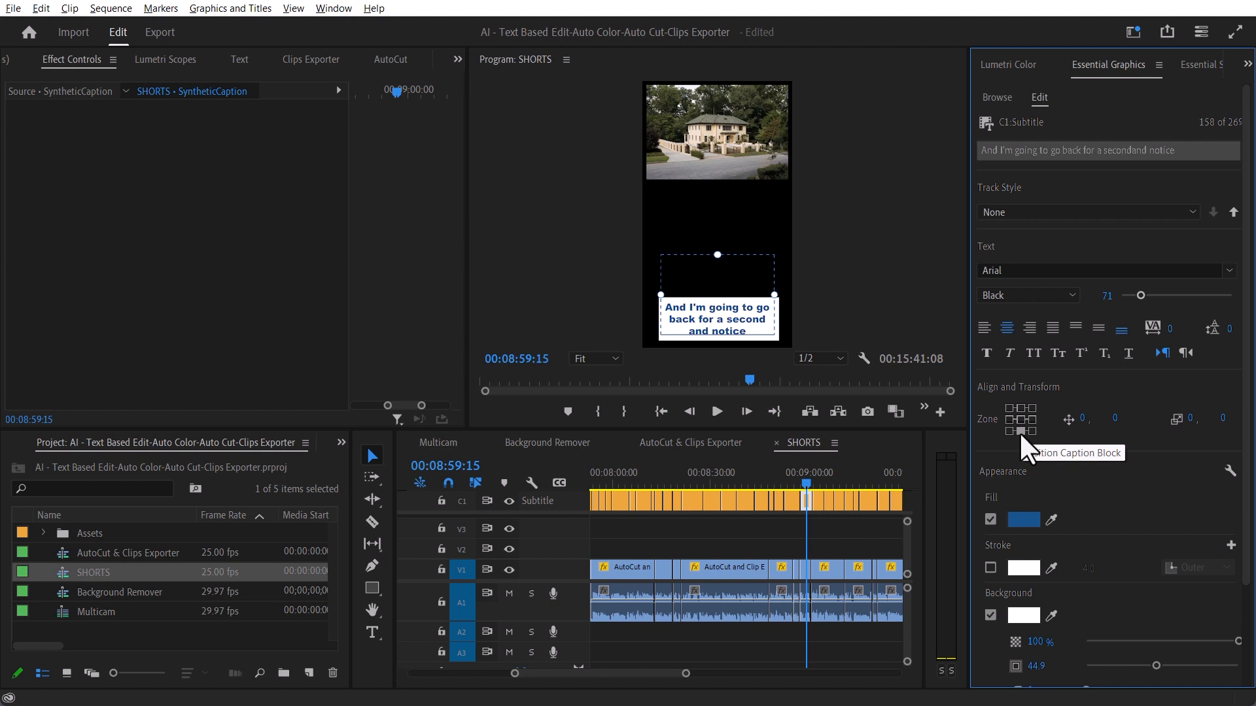
{"action": "left_click_drag", "start_coordinate": [1113, 417], "coordinate": [564, 561]}
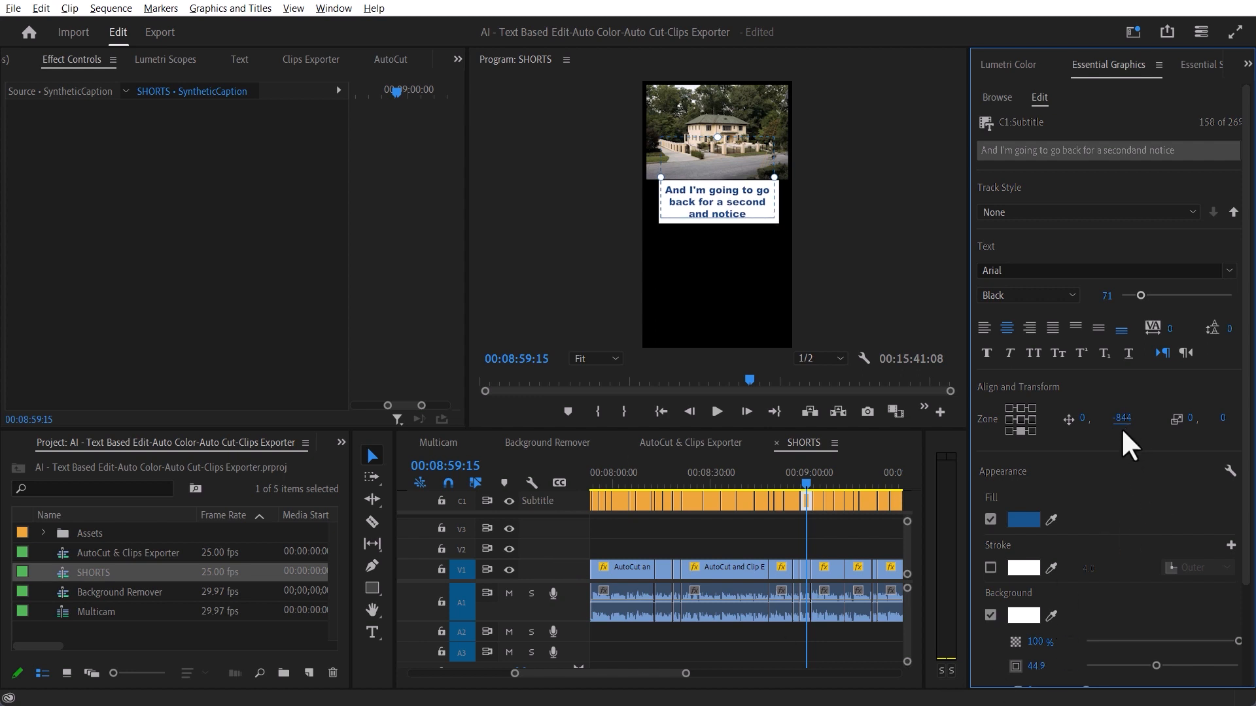
{"action": "left_click", "coordinate": [1133, 482]}
{"action": "key", "text": "backslash"}
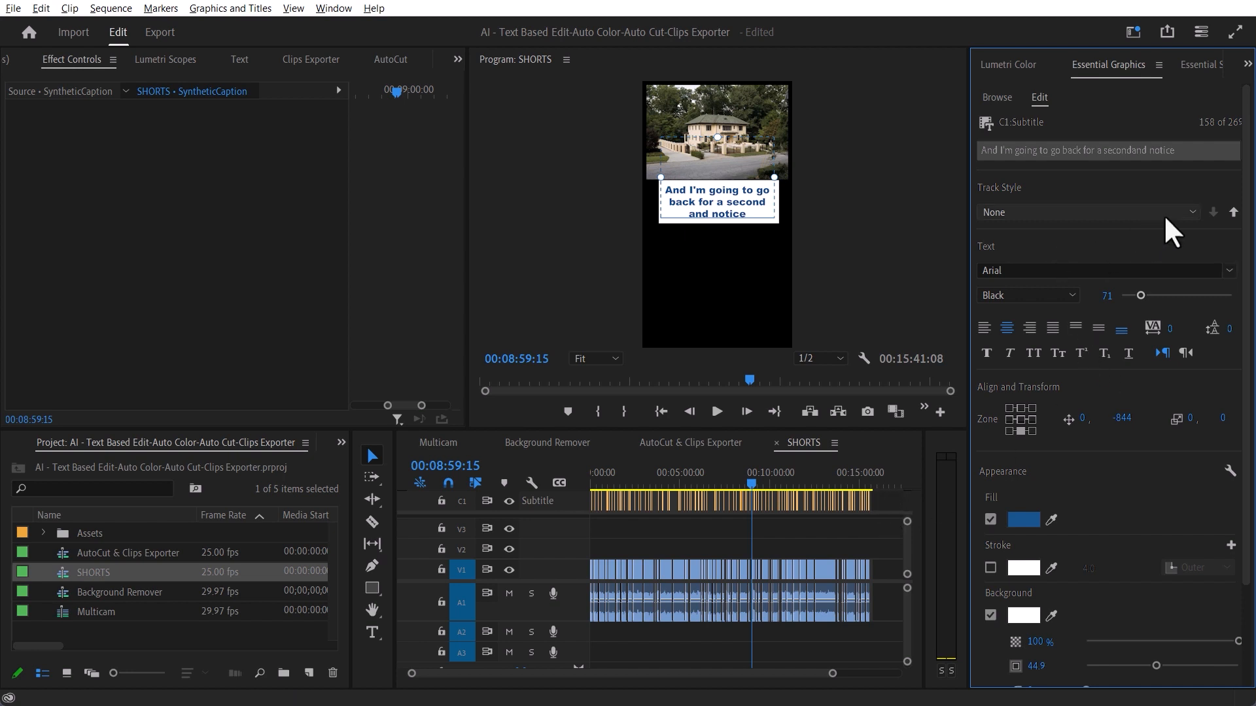
Save the caption's formatting as a new track style, named with a first name followed by SHORTS
{"action": "left_click", "coordinate": [1193, 210]}
{"action": "left_click", "coordinate": [1062, 230]}
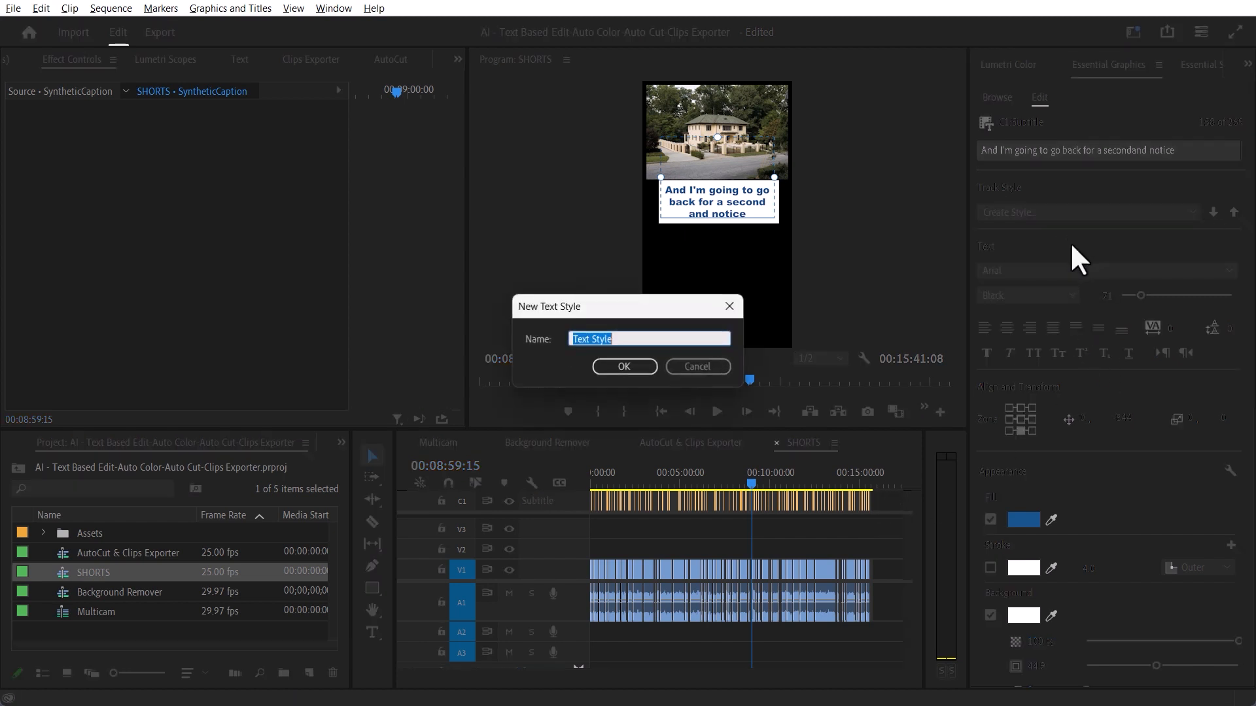
{"action": "type", "text": "Luisa "}
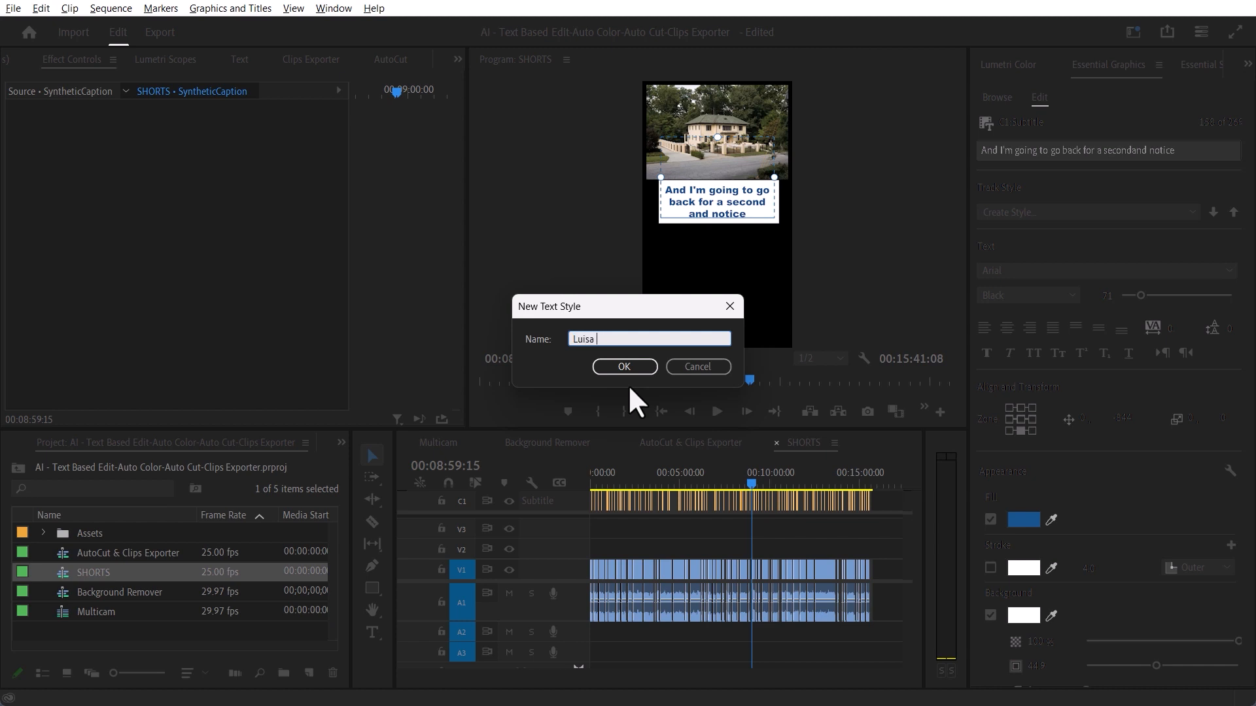
{"action": "type", "text": "SHORTS"}
{"action": "left_click", "coordinate": [607, 368]}
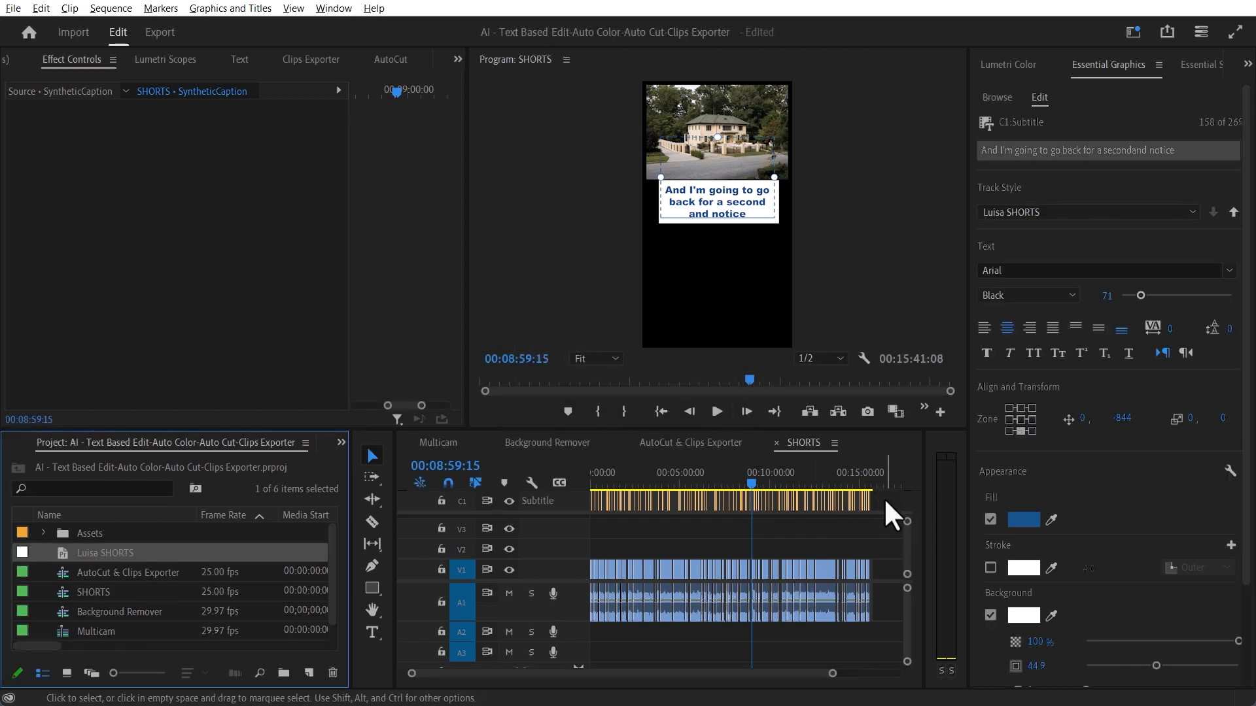
Check the new caption style on captions throughout the SHORTS sequence
{"action": "left_click_drag", "start_coordinate": [884, 501], "coordinate": [568, 517]}
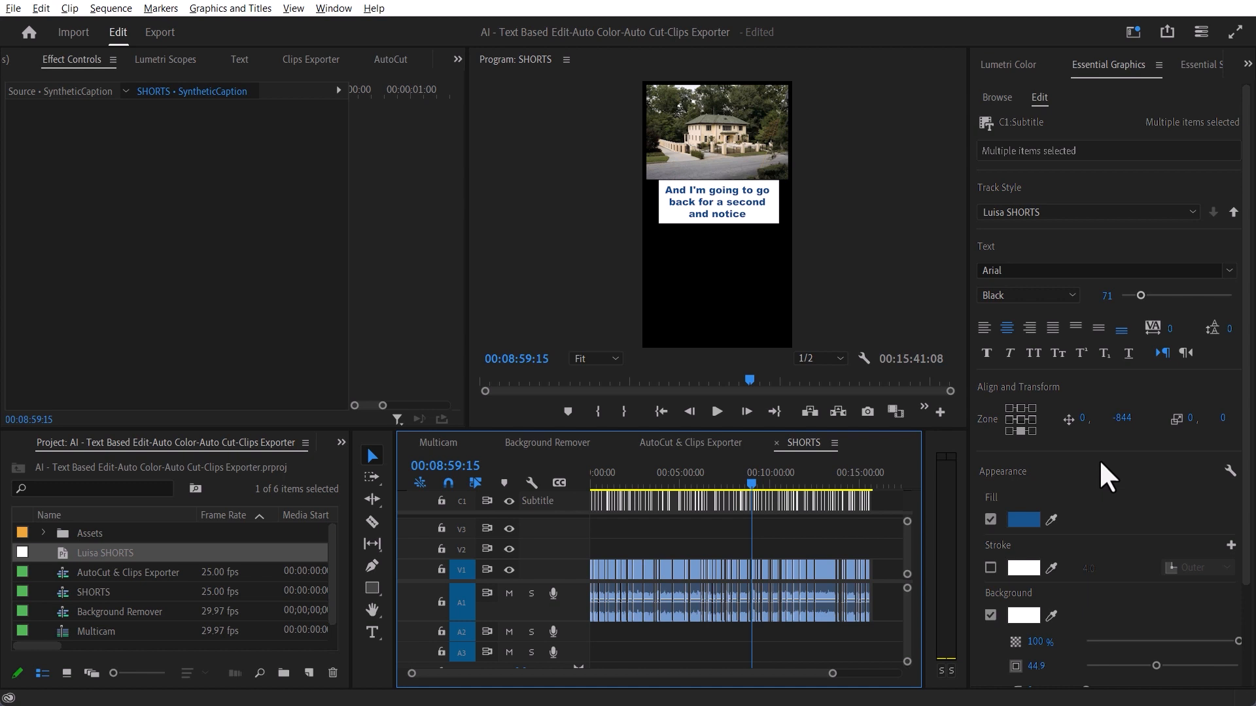
{"action": "left_click", "coordinate": [700, 512]}
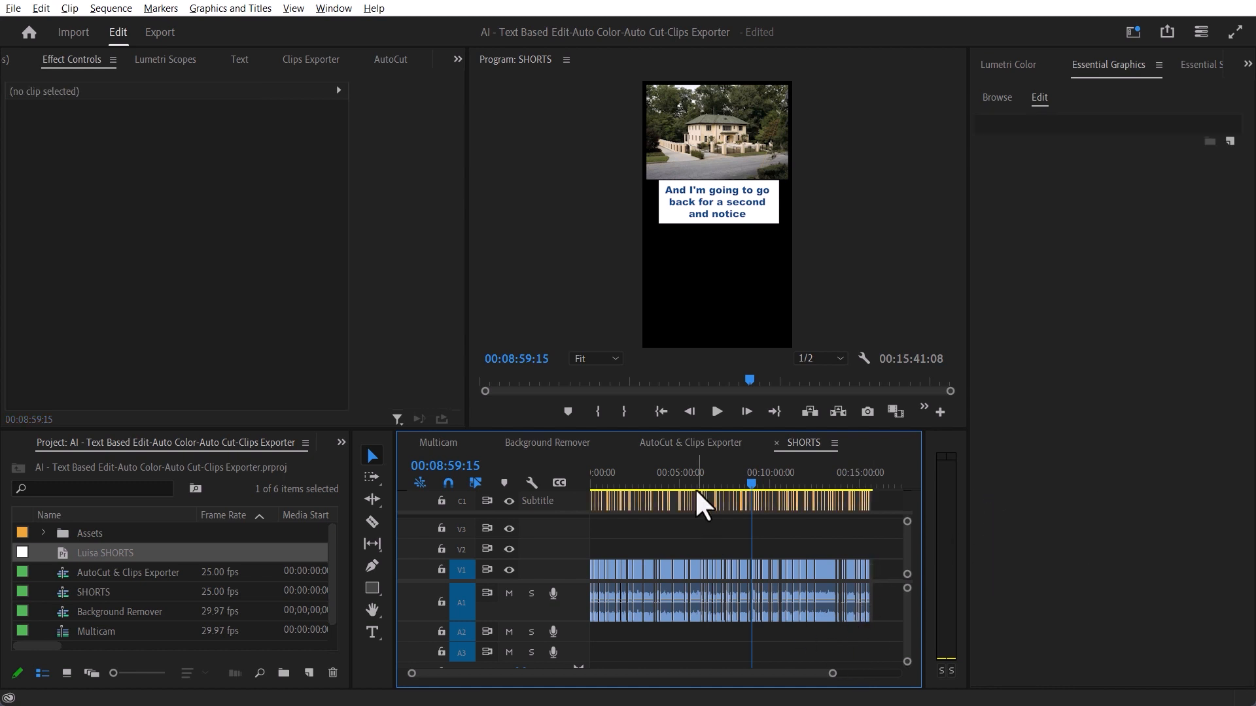
{"action": "left_click_drag", "start_coordinate": [741, 482], "coordinate": [649, 482]}
{"action": "left_click_drag", "start_coordinate": [826, 483], "coordinate": [626, 488]}
{"action": "left_click_drag", "start_coordinate": [739, 478], "coordinate": [618, 478]}
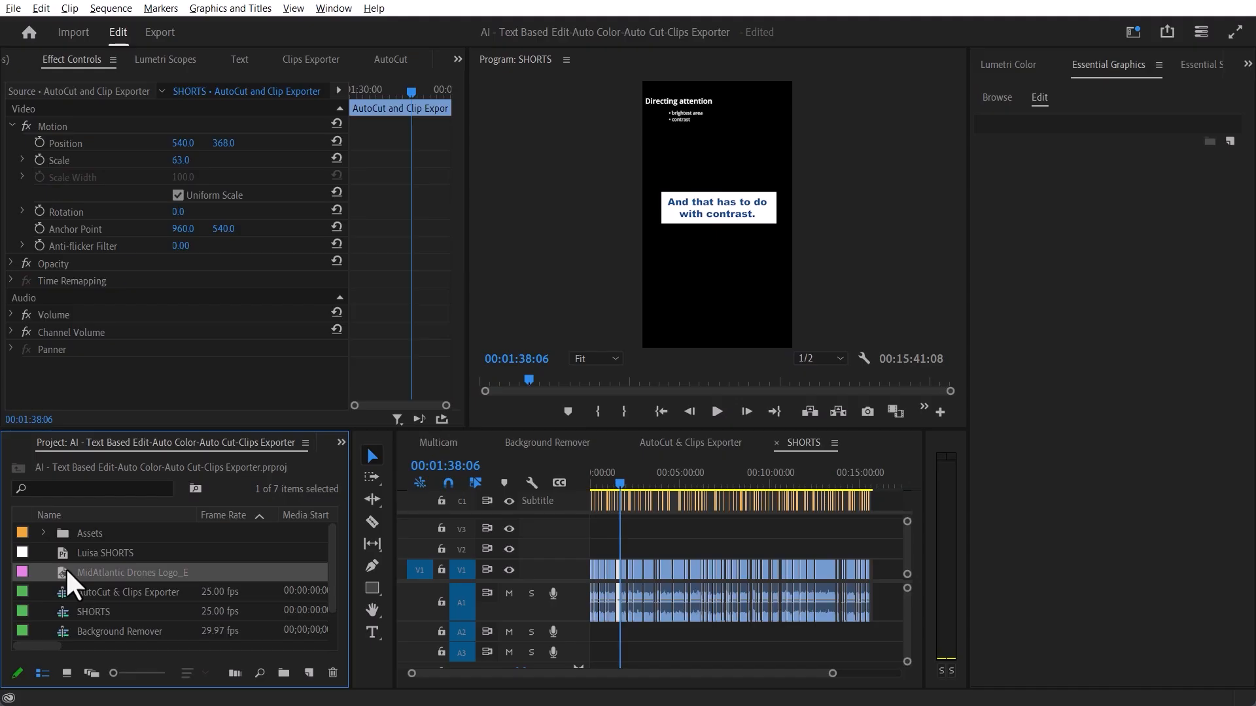
Place the MidAtlantic Drones logo on track V3 and extend it over the whole SHORTS sequence
{"action": "left_click_drag", "start_coordinate": [70, 575], "coordinate": [870, 527]}
{"action": "left_click", "coordinate": [786, 527]}
{"action": "left_click", "coordinate": [673, 474]}
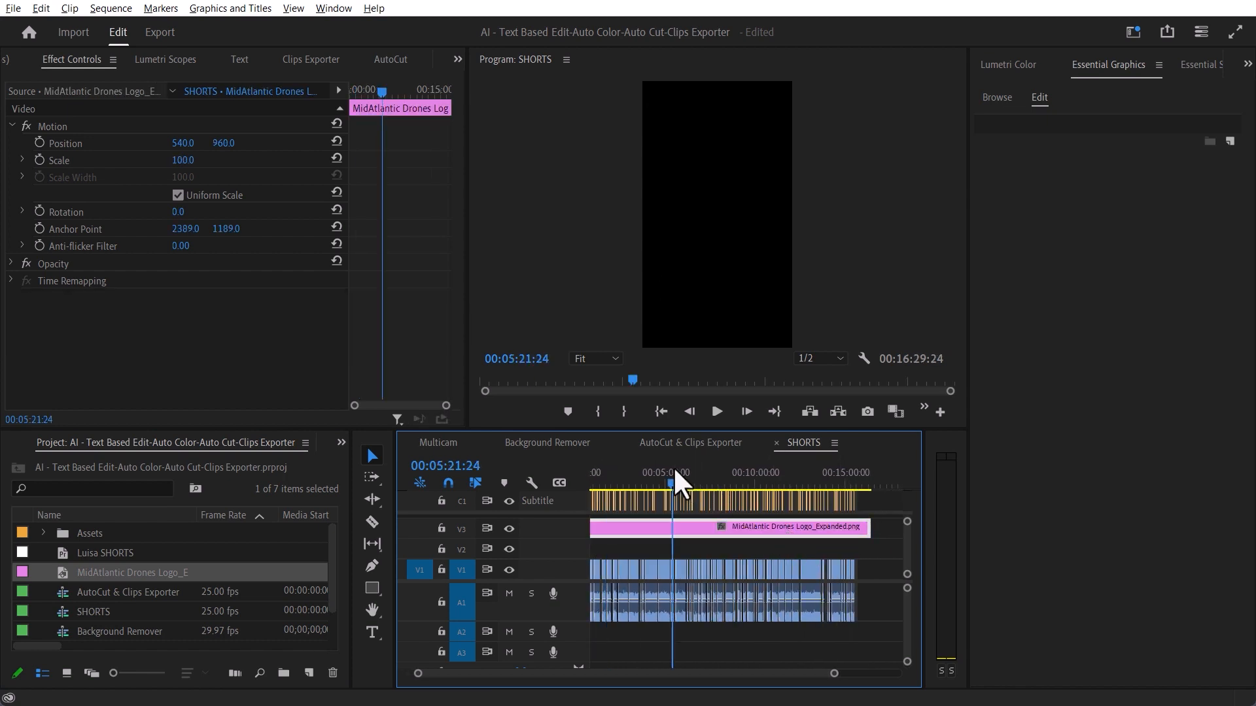
Scale the MidAtlantic Drones logo to 14 and move it down to just beneath the caption
{"action": "mouse_move", "coordinate": [183, 160]}
{"action": "left_mouse_down"}
{"action": "mouse_move", "coordinate": [111, 160]}
{"action": "mouse_move", "coordinate": [182, 160]}
{"action": "mouse_move", "coordinate": [160, 160]}
{"action": "left_mouse_up"}
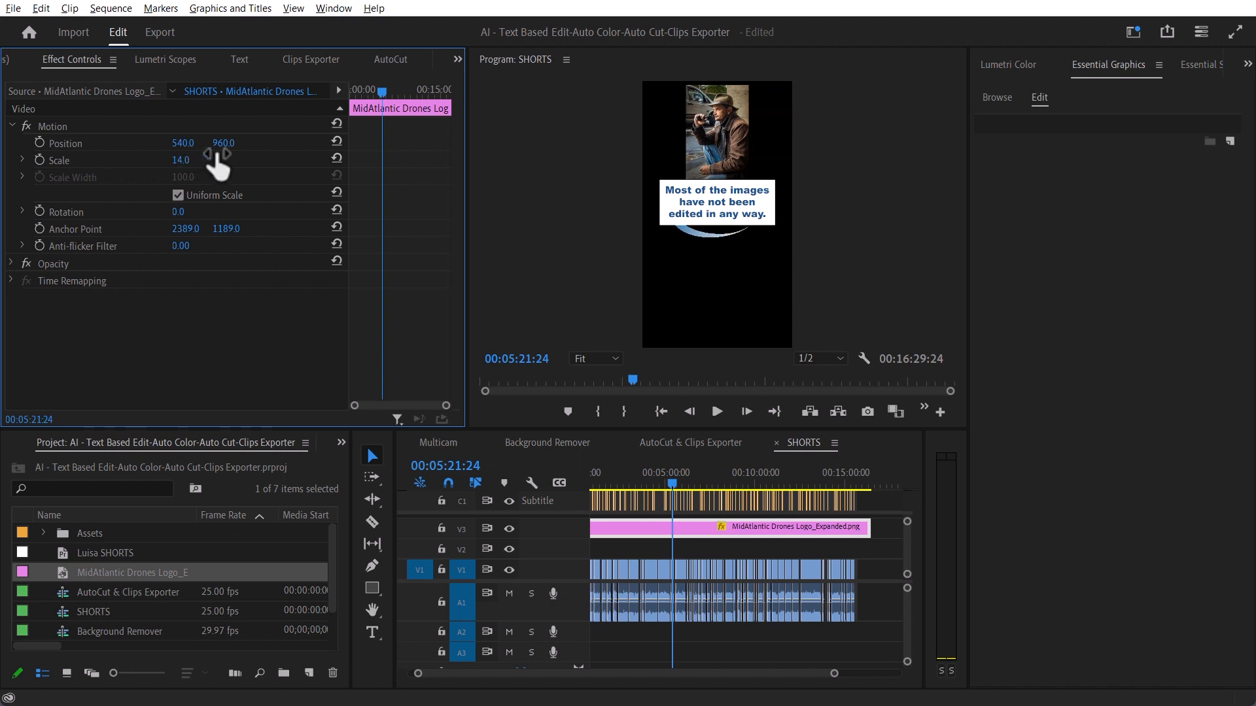
{"action": "left_click_drag", "start_coordinate": [223, 143], "coordinate": [275, 142]}
{"action": "left_click_drag", "start_coordinate": [226, 142], "coordinate": [190, 142]}
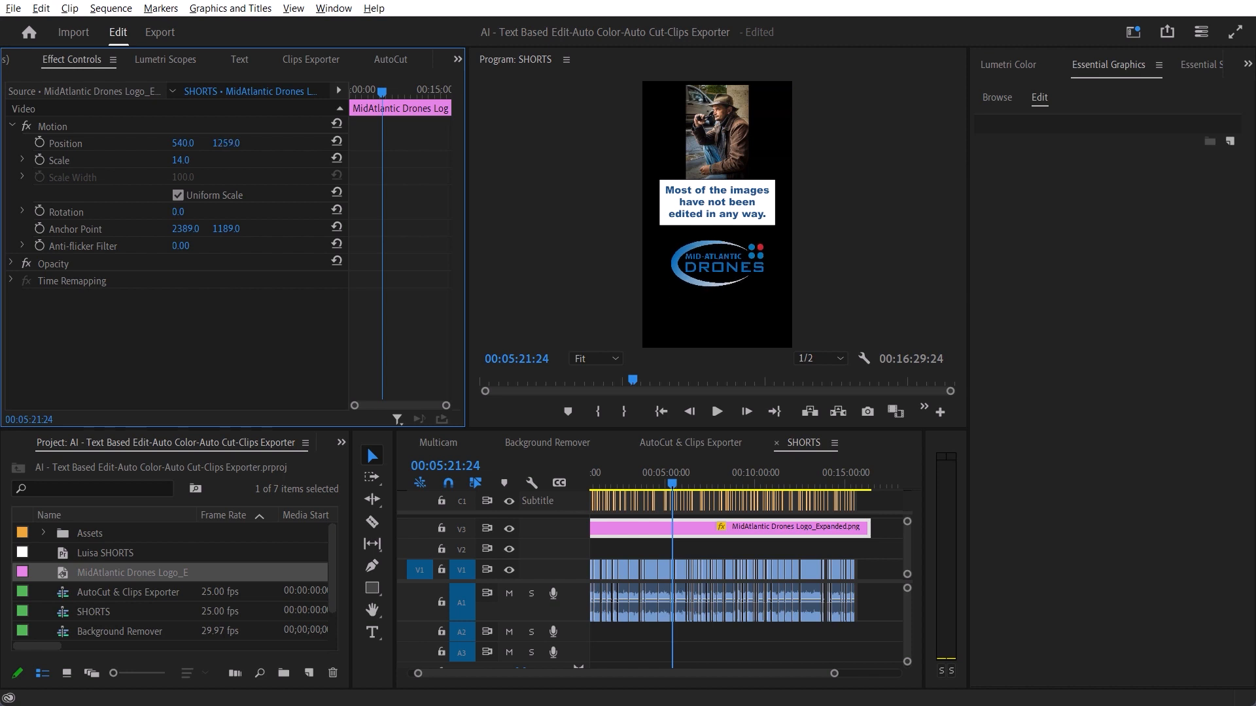
{"action": "left_click", "coordinate": [799, 648]}
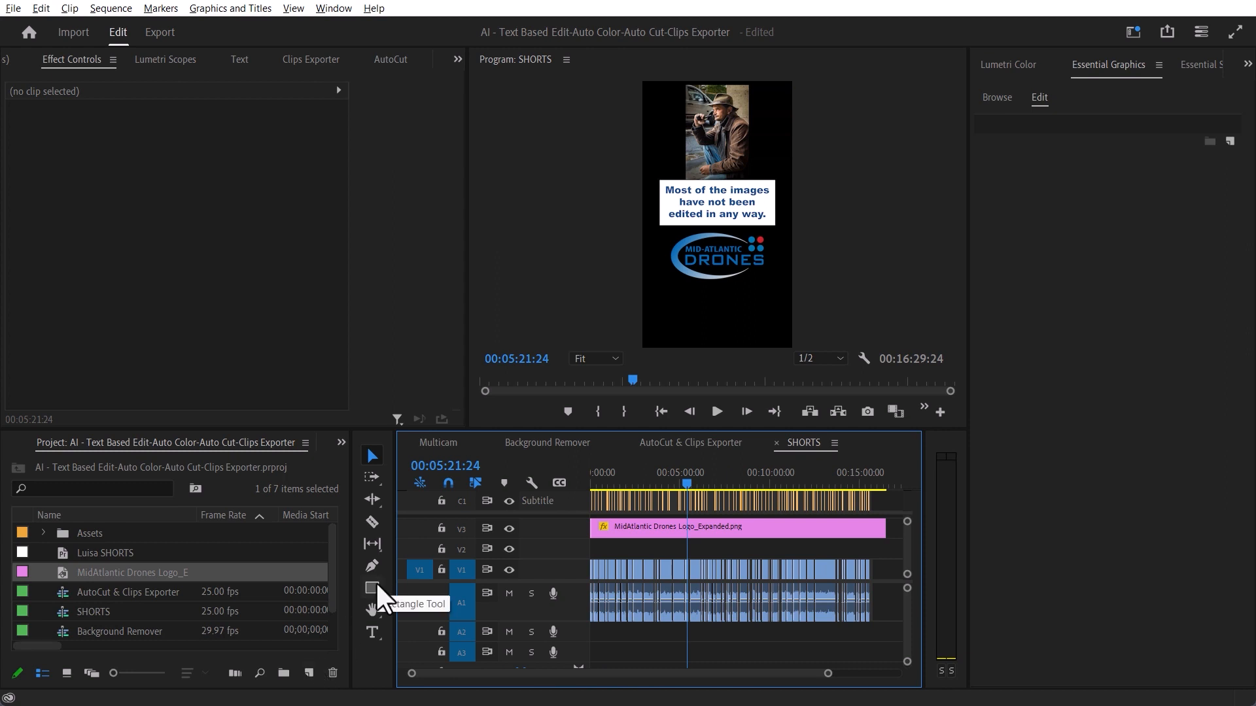
Mark the range from the start of the SHORTS sequence to 00:03:30:19 and extract it
{"action": "key", "text": "Home"}
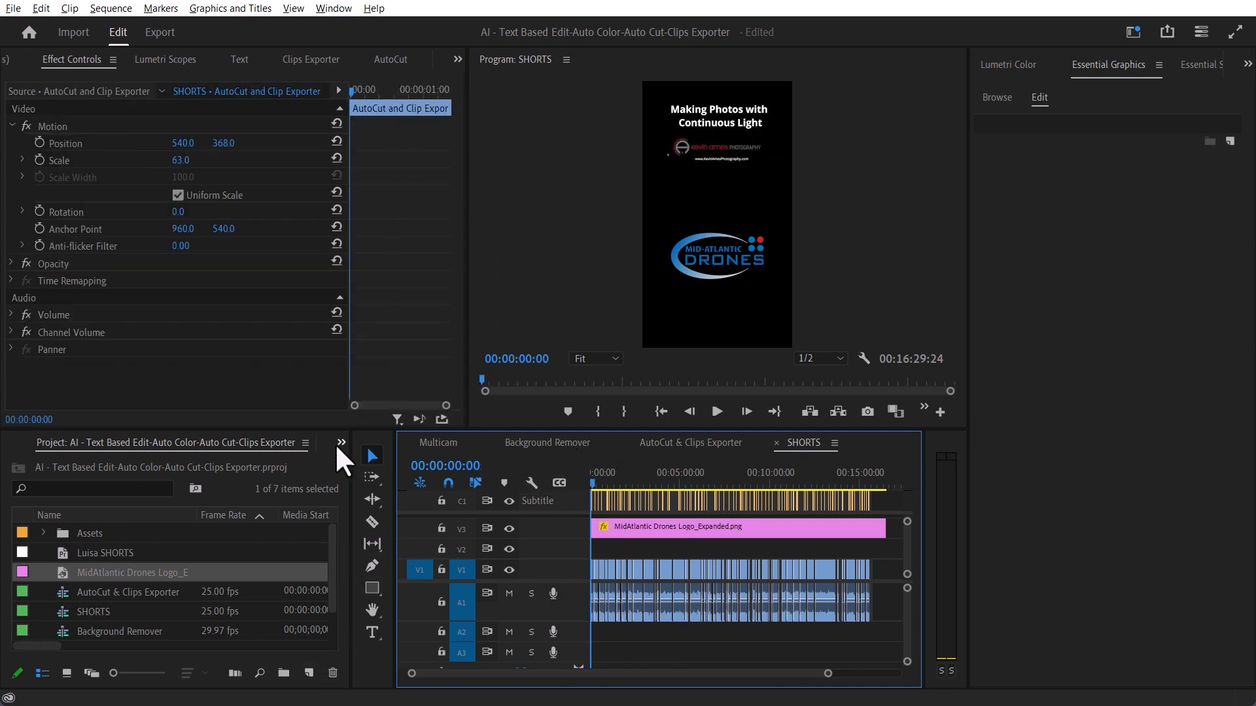
{"action": "key", "text": "backslash"}
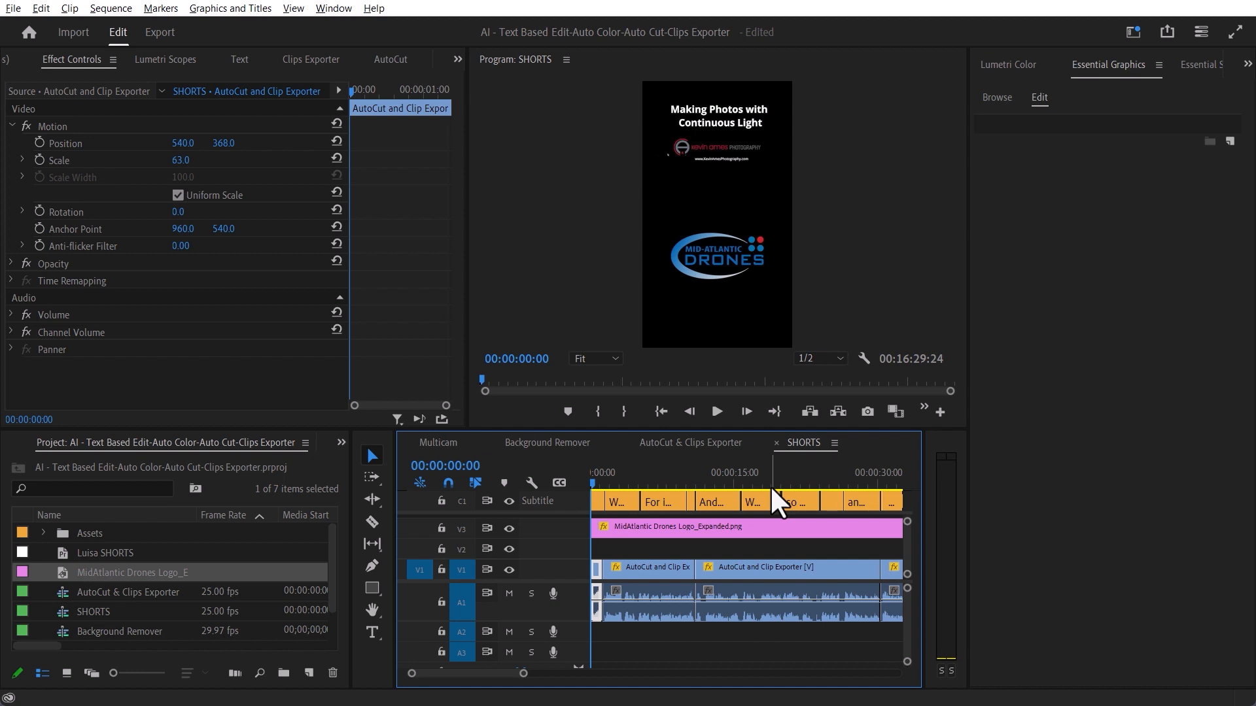
{"action": "key", "text": "i"}
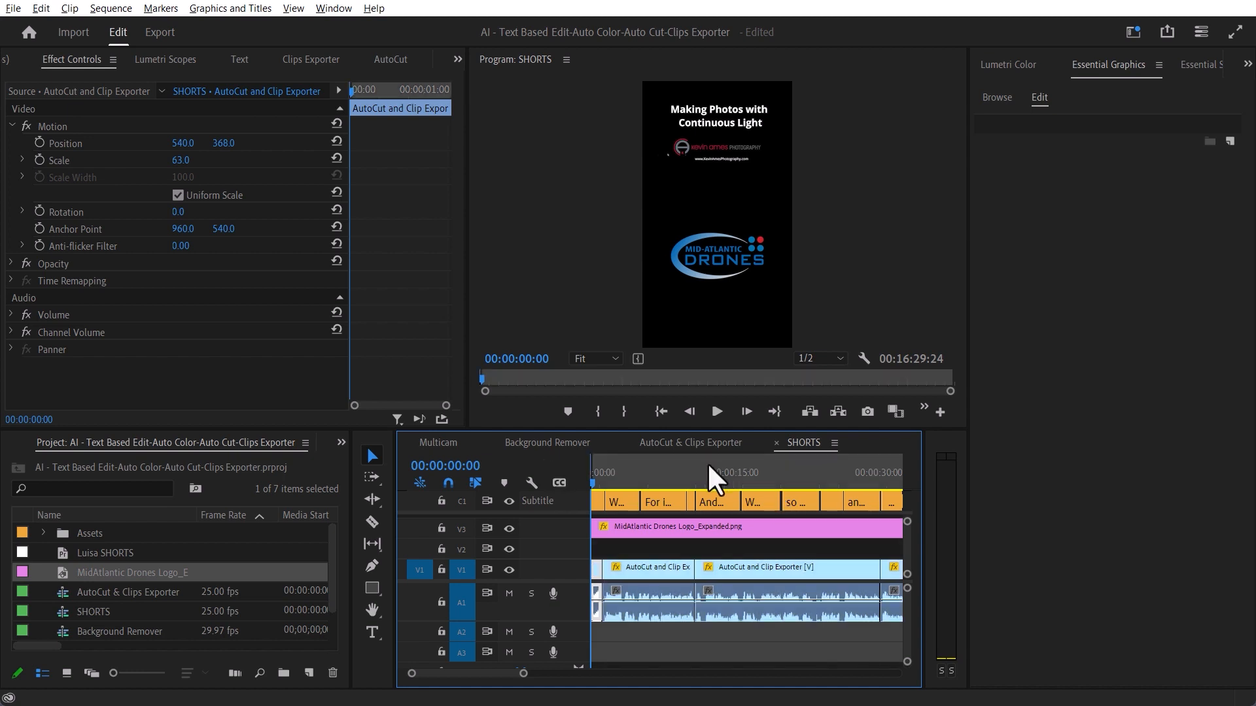
{"action": "key", "text": "minus"}
{"action": "key", "text": "minus"}
{"action": "key", "text": "minus"}
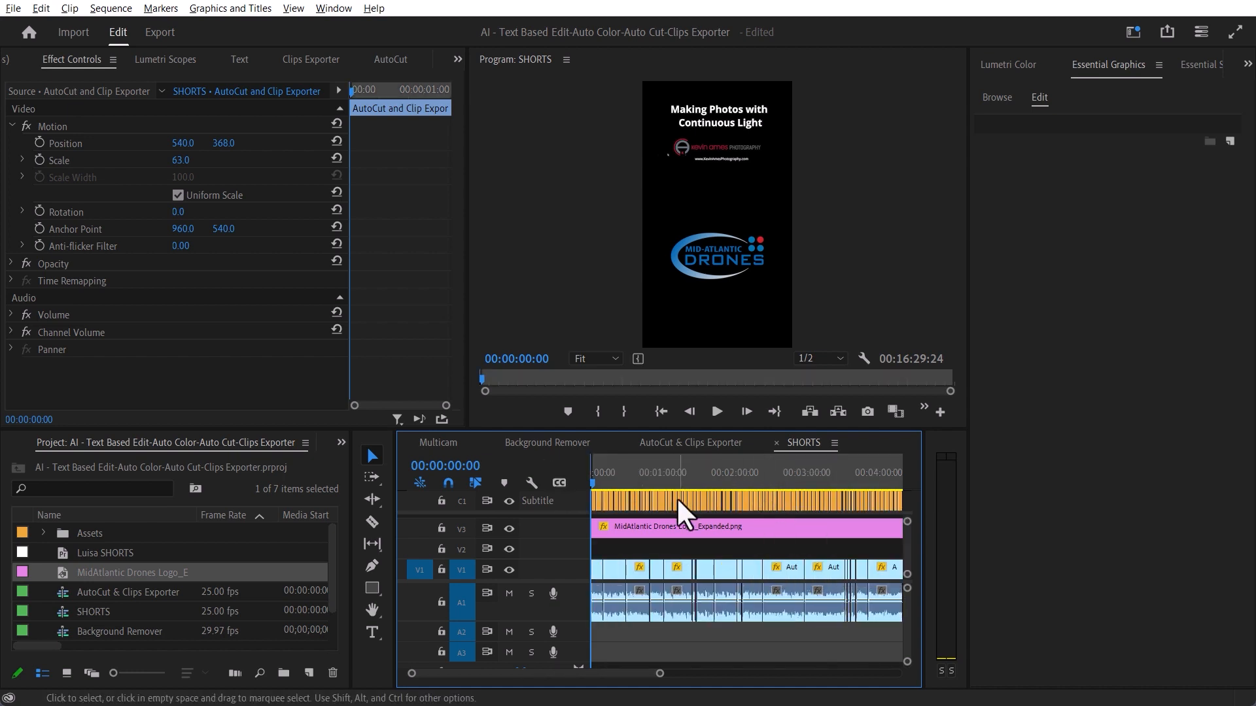
{"action": "left_click_drag", "start_coordinate": [717, 484], "coordinate": [842, 477]}
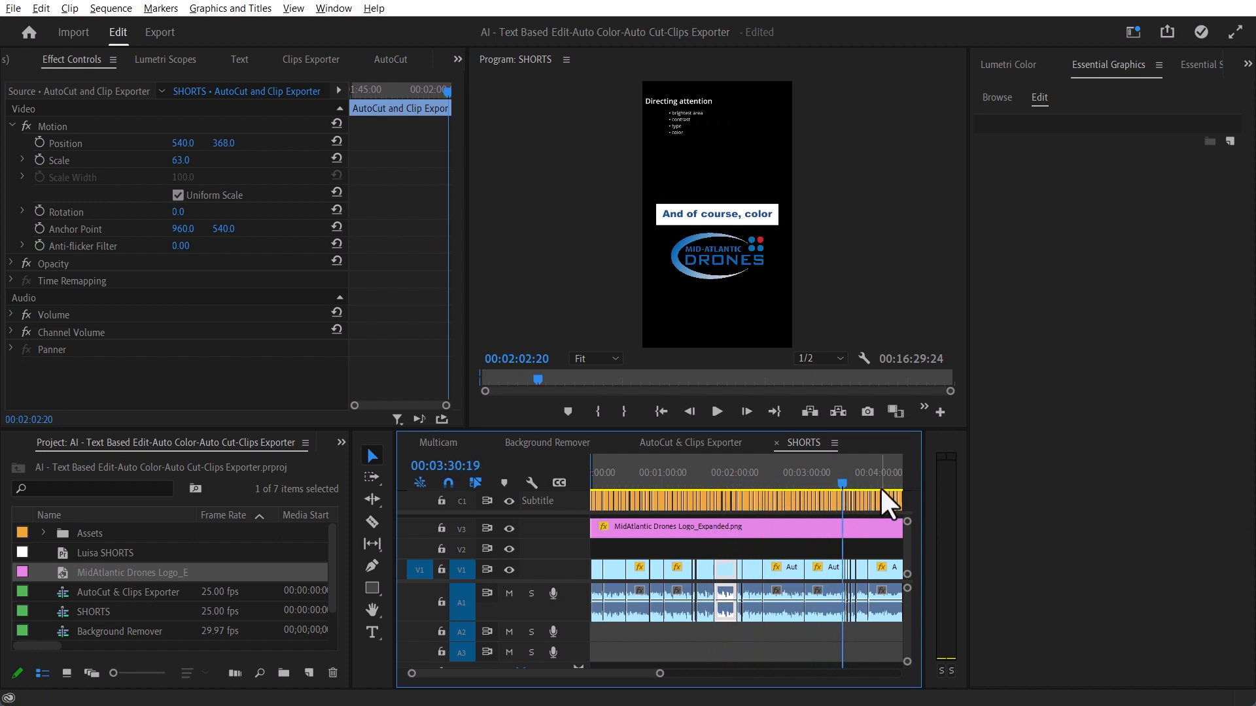
{"action": "key", "text": "o"}
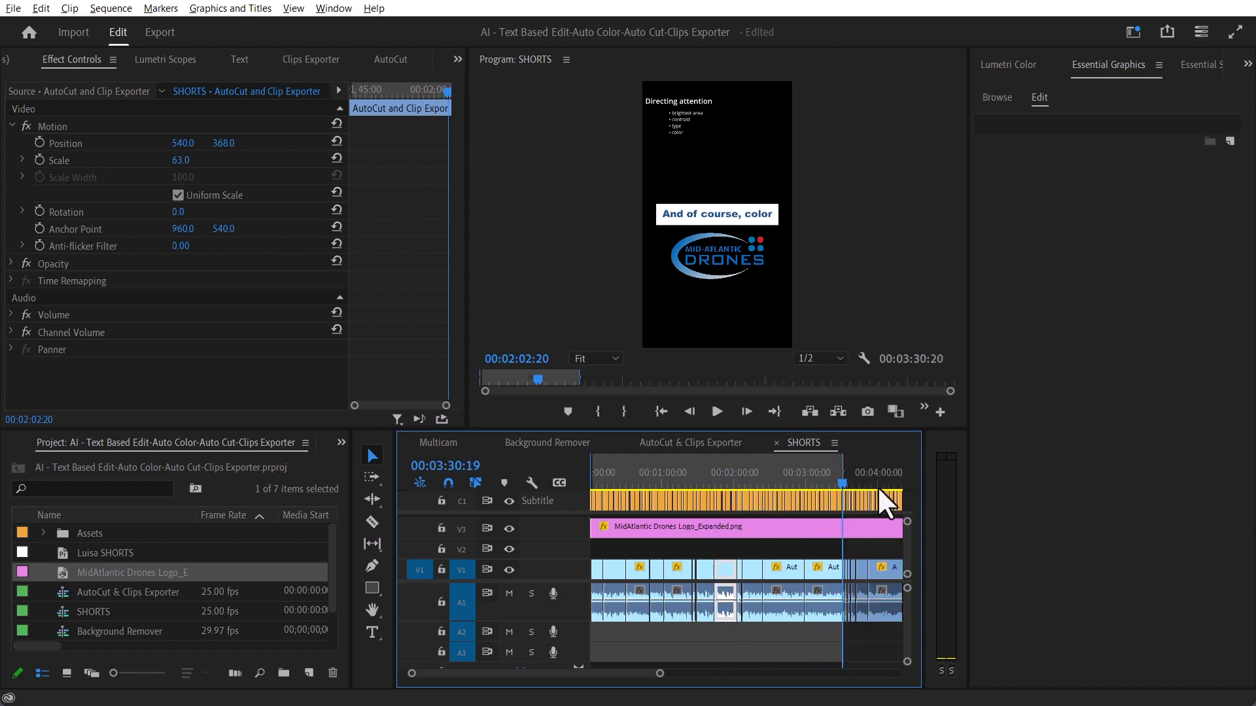
{"action": "left_click", "coordinate": [838, 411]}
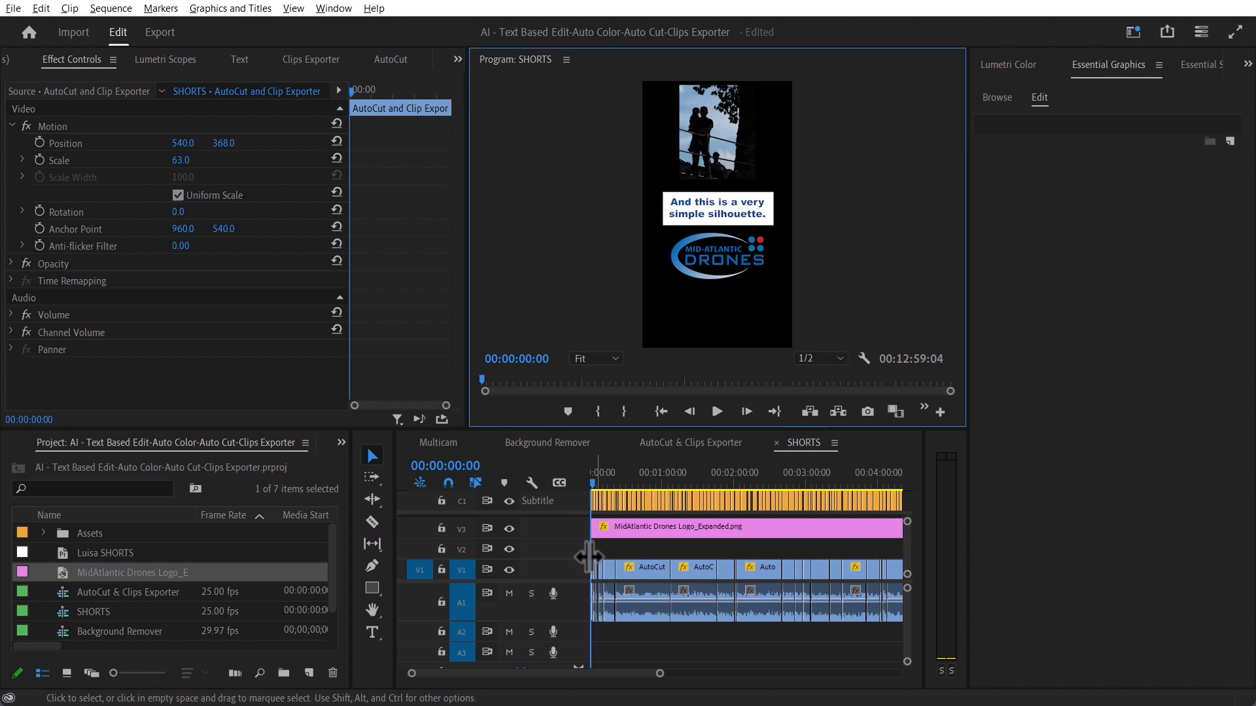
Cut the clips on all tracks of the SHORTS sequence at 00:00:11:10
{"action": "left_click", "coordinate": [802, 443]}
{"action": "key", "text": "backslash"}
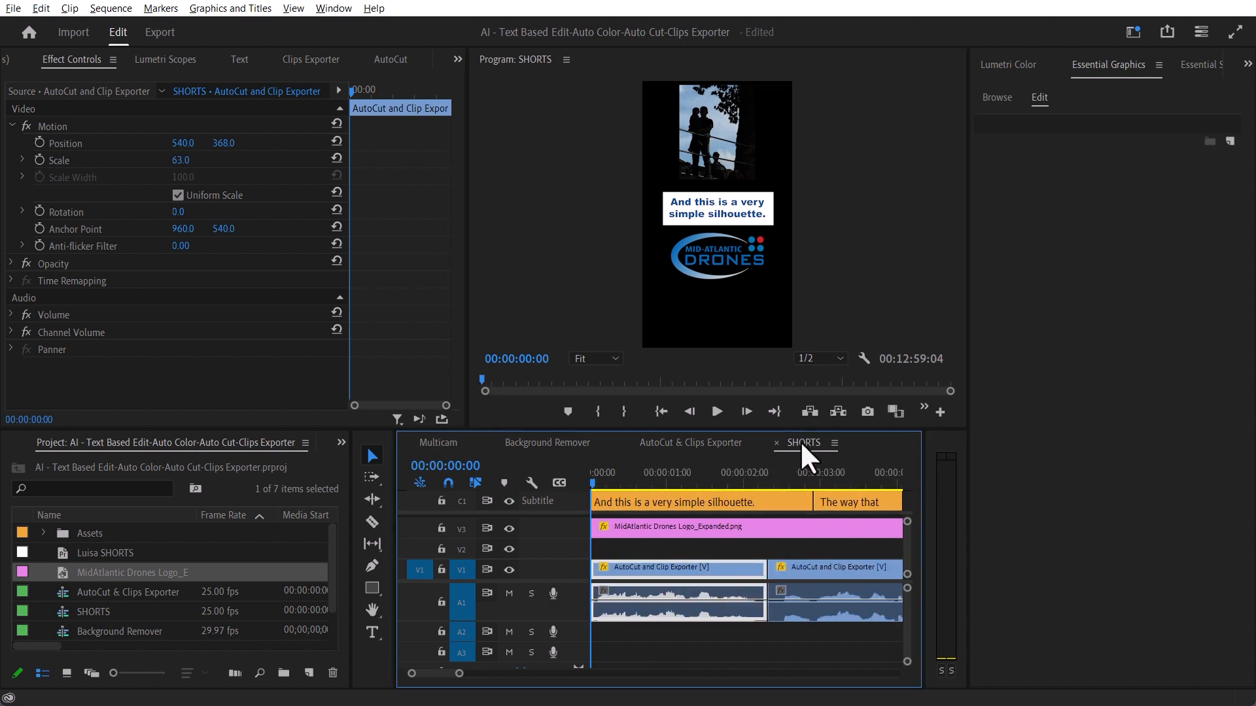
{"action": "left_click", "coordinate": [448, 465]}
{"action": "type", "text": "1000"}
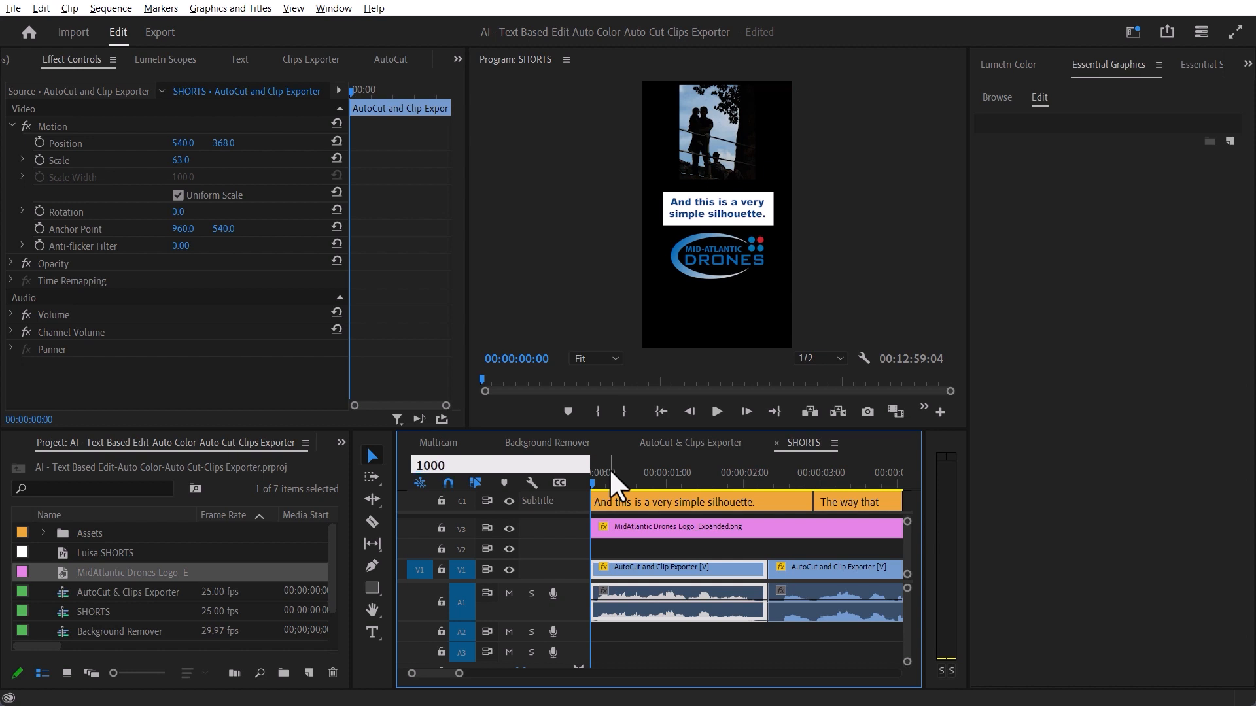
{"action": "key", "text": "Return"}
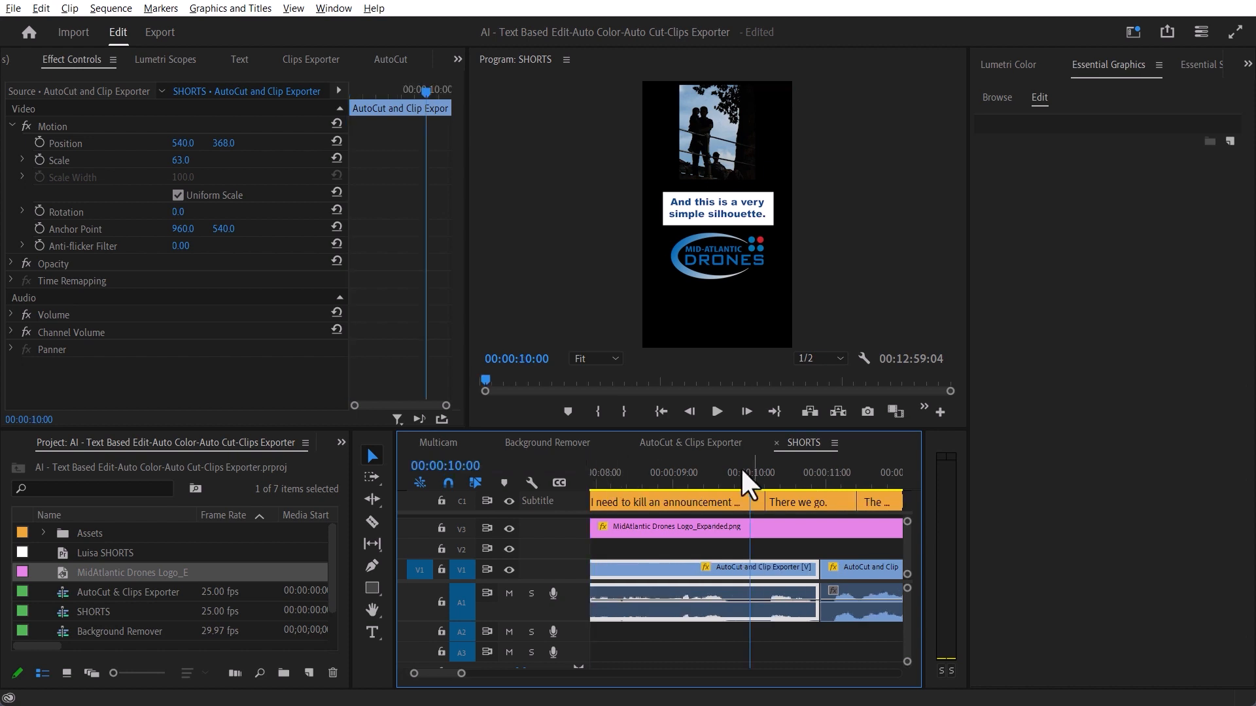
{"action": "left_click_drag", "start_coordinate": [751, 484], "coordinate": [857, 485]}
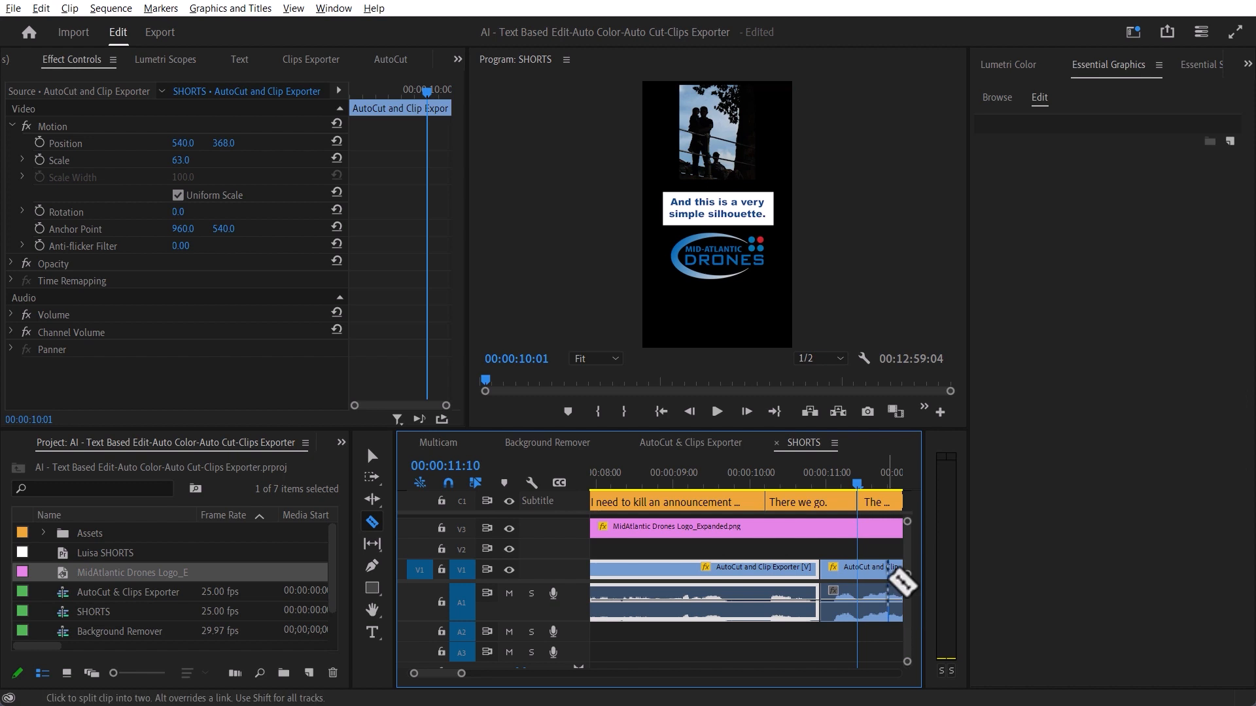
{"action": "left_click", "coordinate": [861, 543], "text": "shift"}
Shift everything after the 00:00:11:10 cut forward in time to leave a gap of about one second
{"action": "scroll", "coordinate": [886, 615], "scroll_direction": "down", "scroll_amount": 5}
{"action": "key", "text": "a"}
{"action": "left_click_drag", "start_coordinate": [725, 514], "coordinate": [815, 518]}
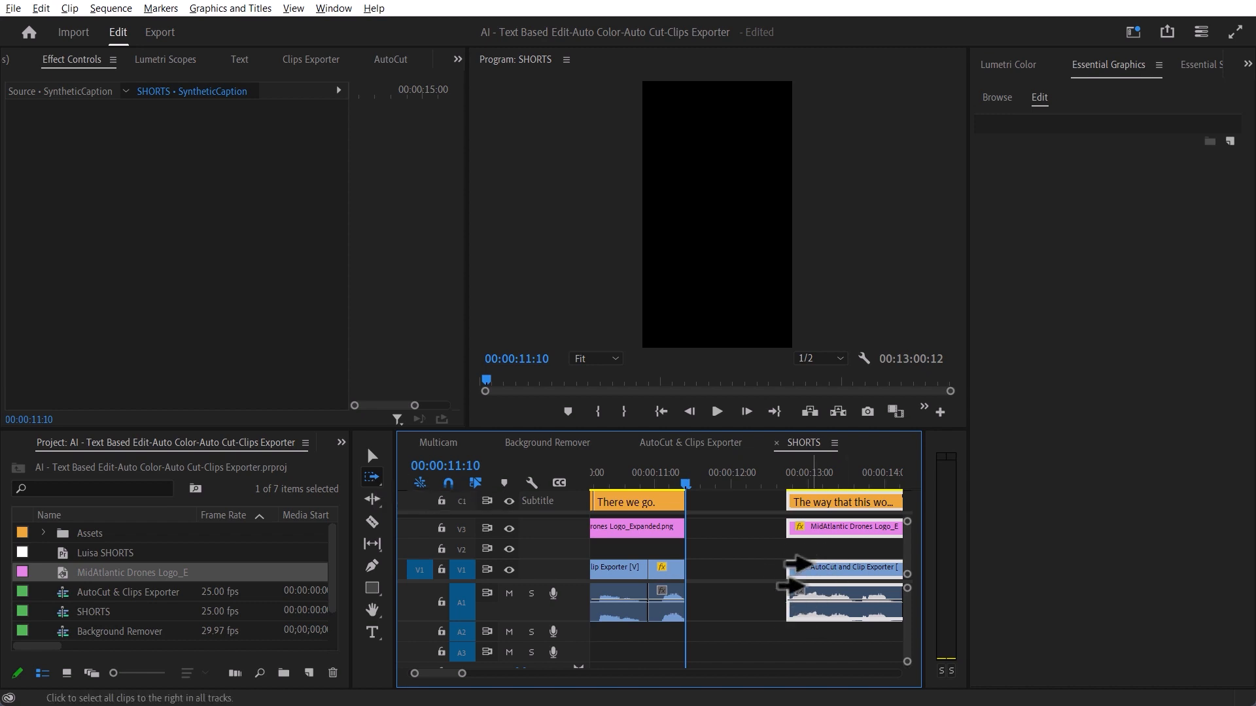
Mark the range from 00:00:12:15 to 00:03:05:13 in the SHORTS sequence and extract it
{"action": "left_click", "coordinate": [776, 482]}
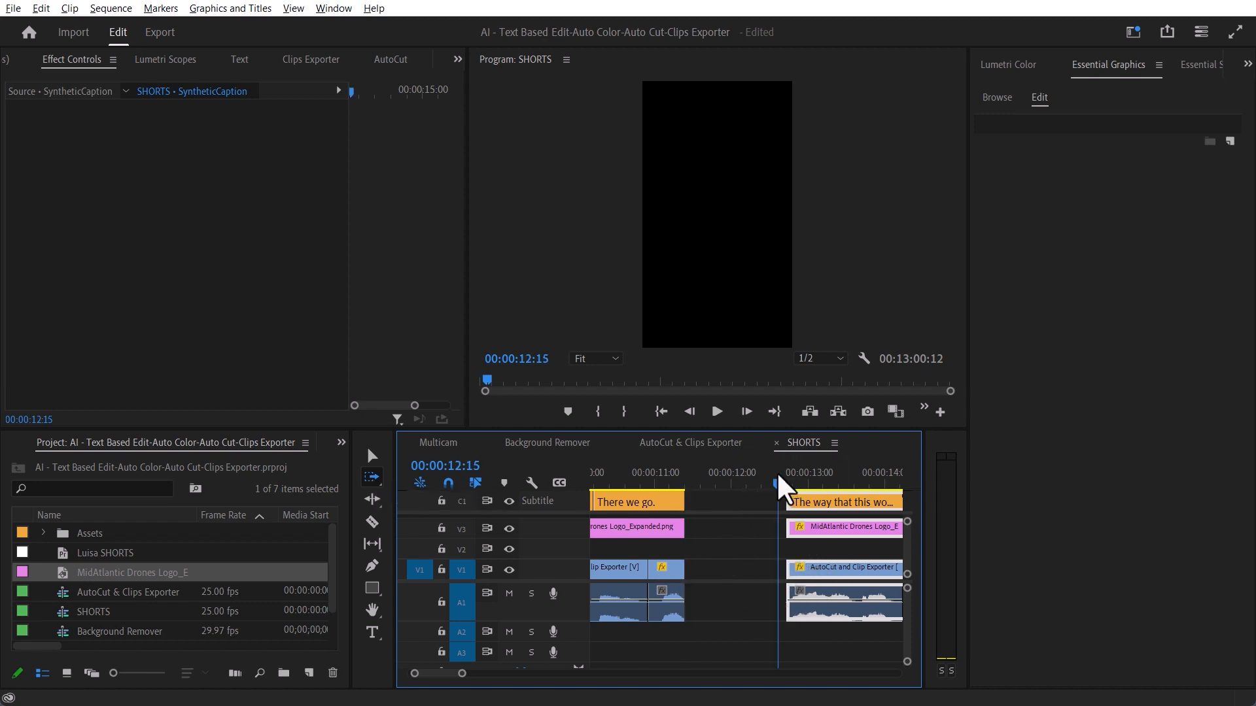
{"action": "scroll", "coordinate": [780, 479], "scroll_direction": "down", "scroll_amount": 6}
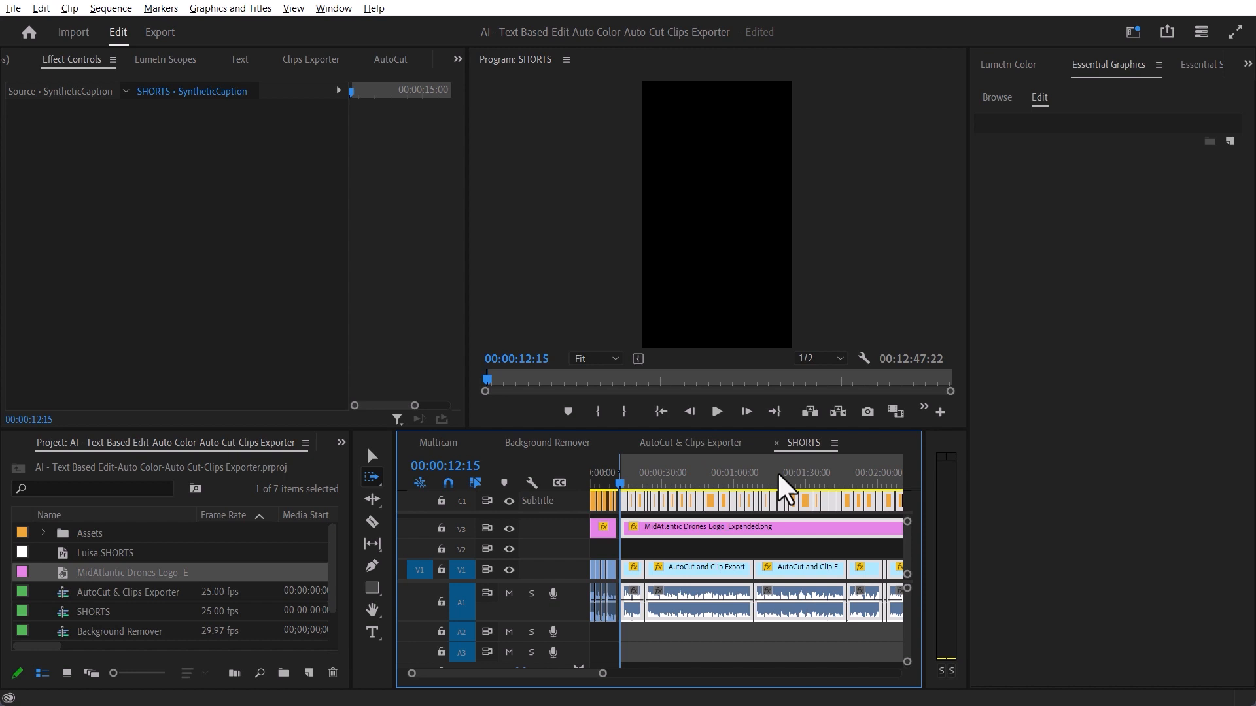
{"action": "left_click_drag", "start_coordinate": [880, 488], "coordinate": [761, 502]}
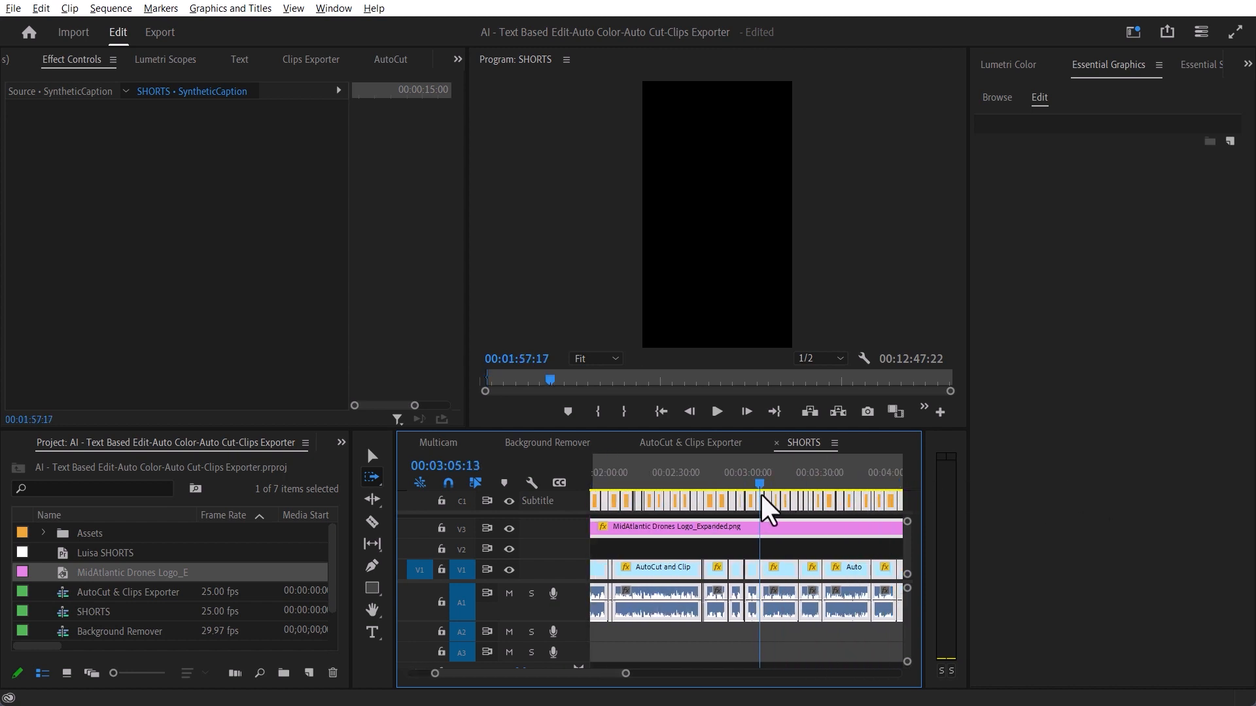
{"action": "key", "text": "o"}
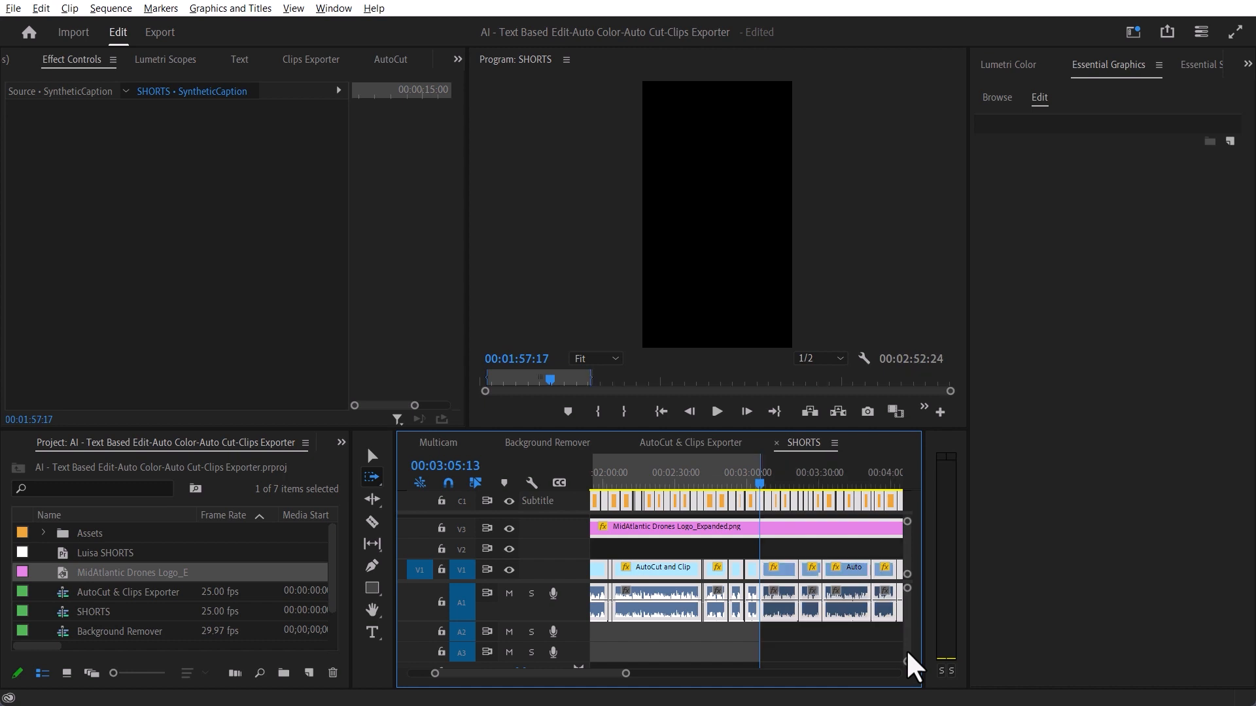
{"action": "left_click", "coordinate": [838, 411]}
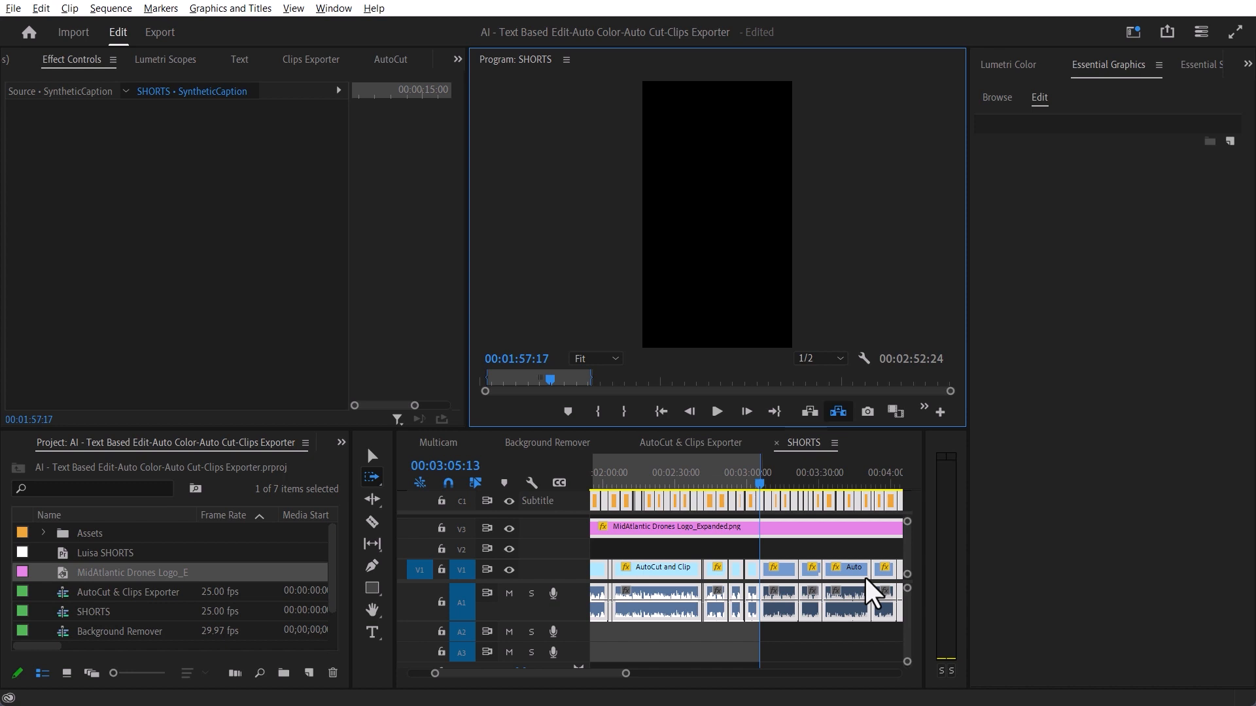
{"action": "key", "text": "ctrl+z"}
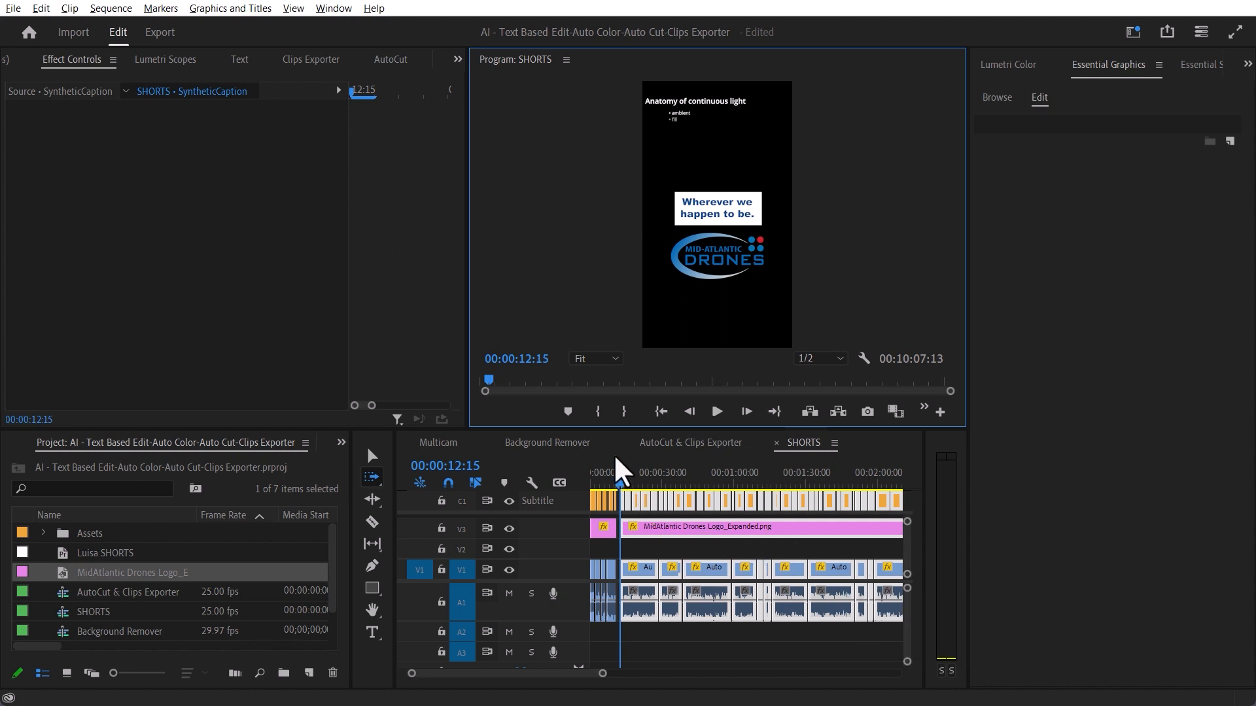
Jump 10 seconds ahead of 00:00:12:07 and cut the clips on all tracks between captions at 00:00:25:10
{"action": "left_click", "coordinate": [622, 485]}
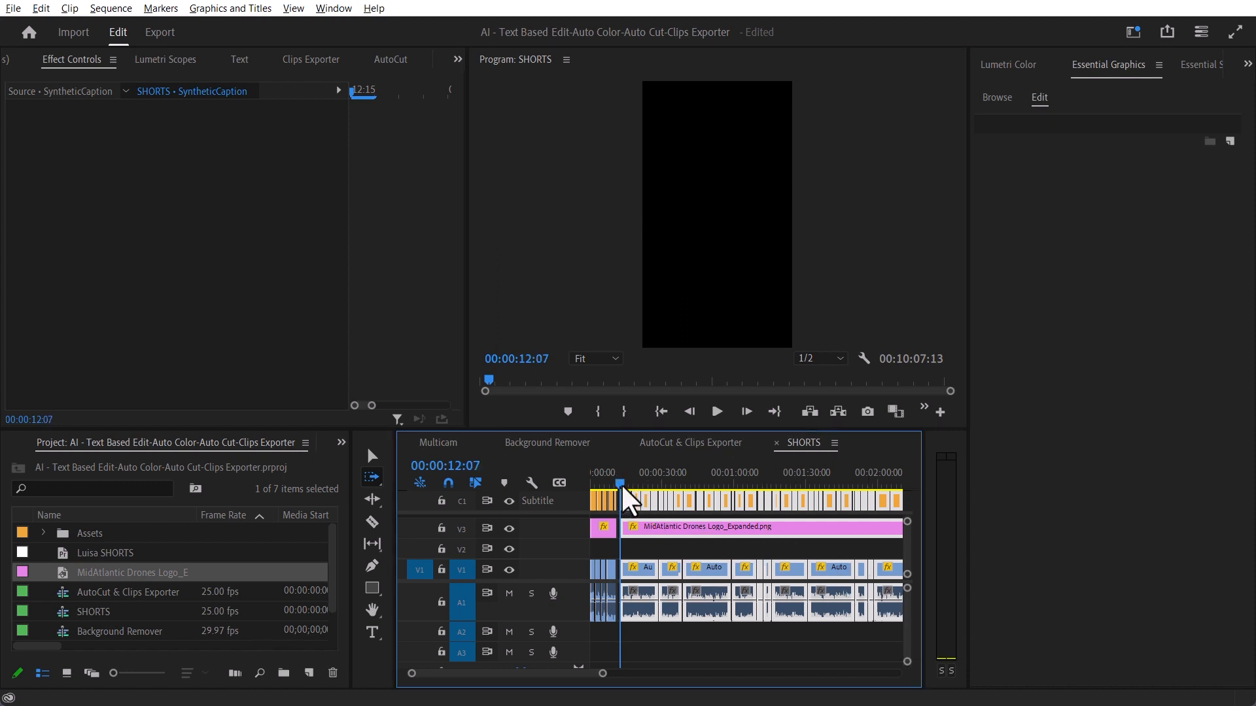
{"action": "type", "text": "+1000"}
{"action": "key", "text": "Return"}
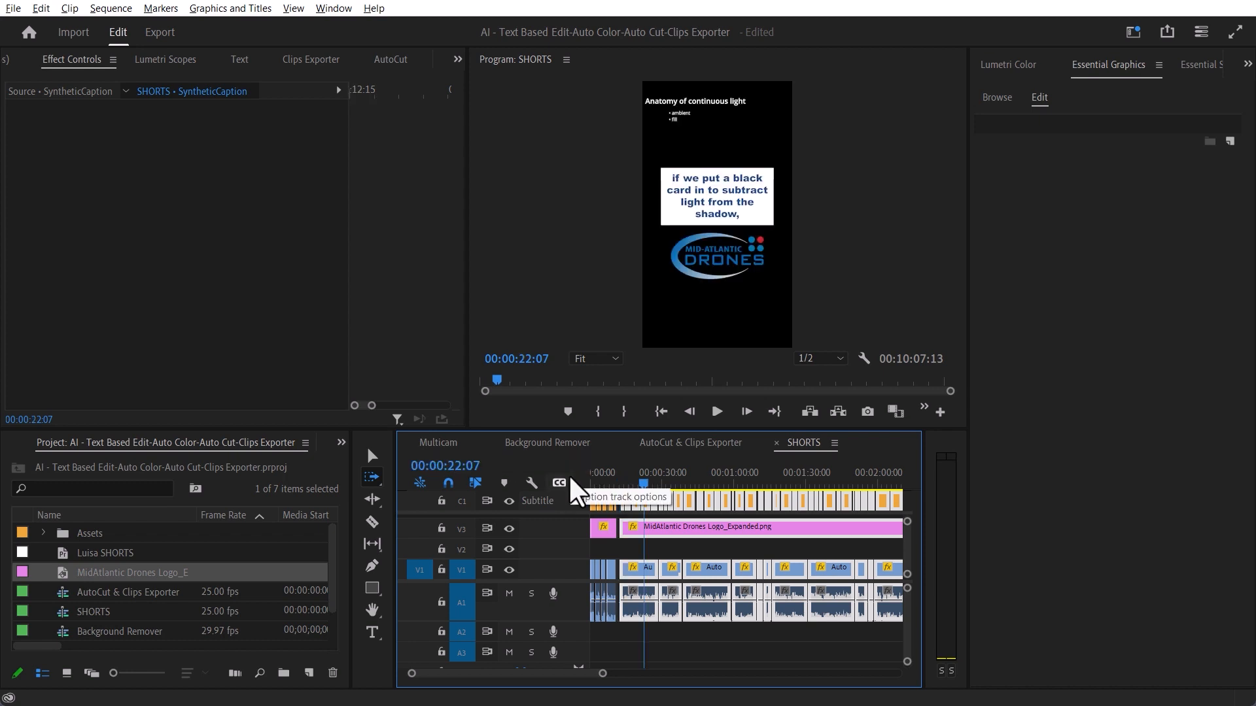
{"action": "key", "text": "="}
{"action": "key", "text": "="}
{"action": "key", "text": "="}
{"action": "key", "text": "="}
{"action": "key", "text": "="}
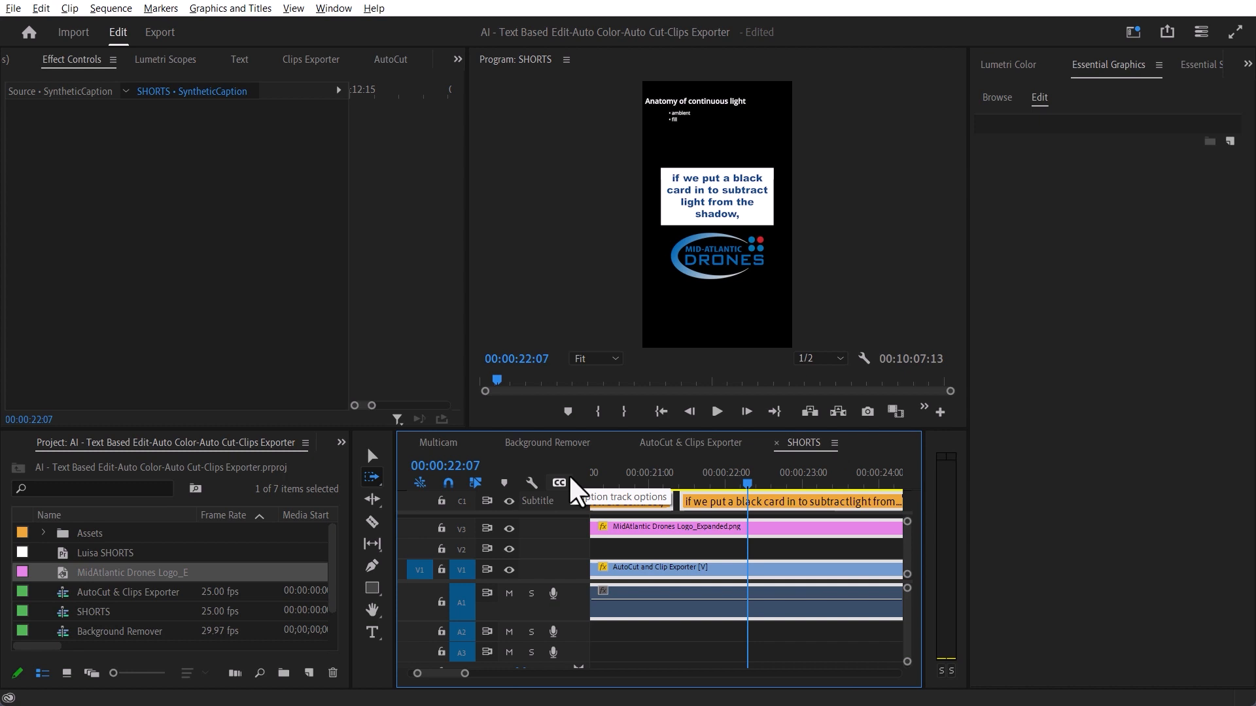
{"action": "scroll", "coordinate": [751, 533], "scroll_direction": "down", "scroll_amount": 5}
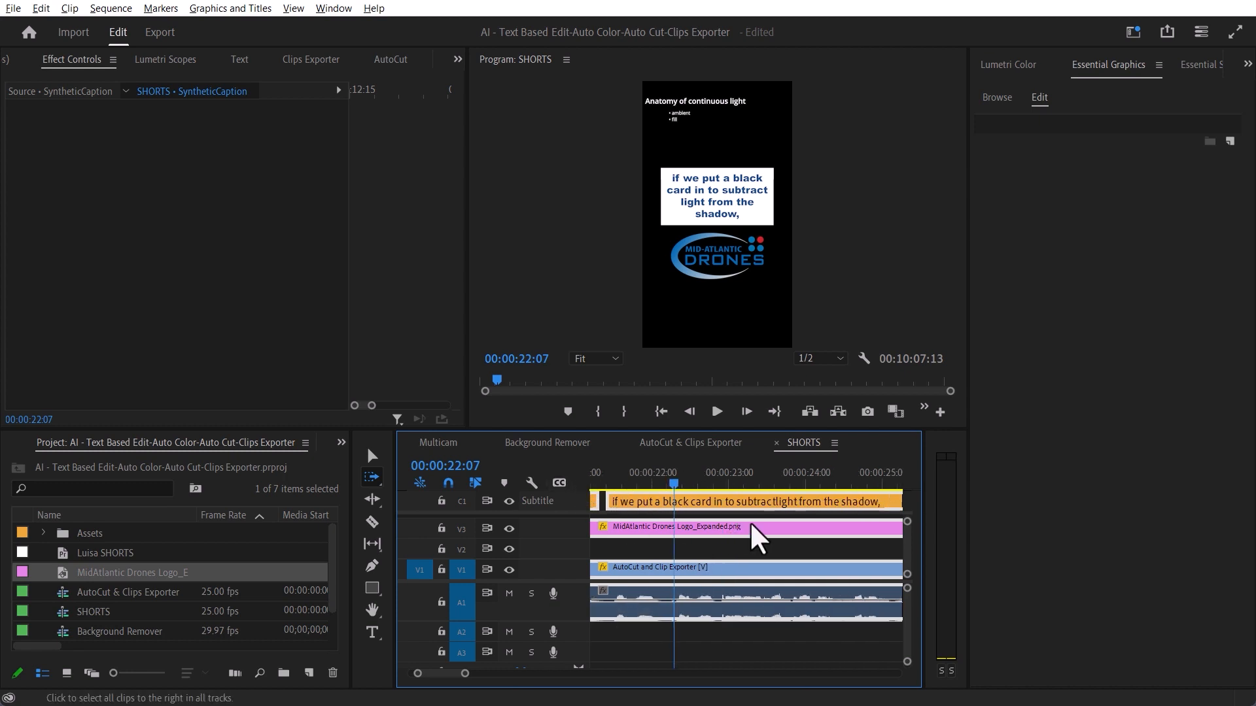
{"action": "left_click_drag", "start_coordinate": [763, 473], "coordinate": [785, 480]}
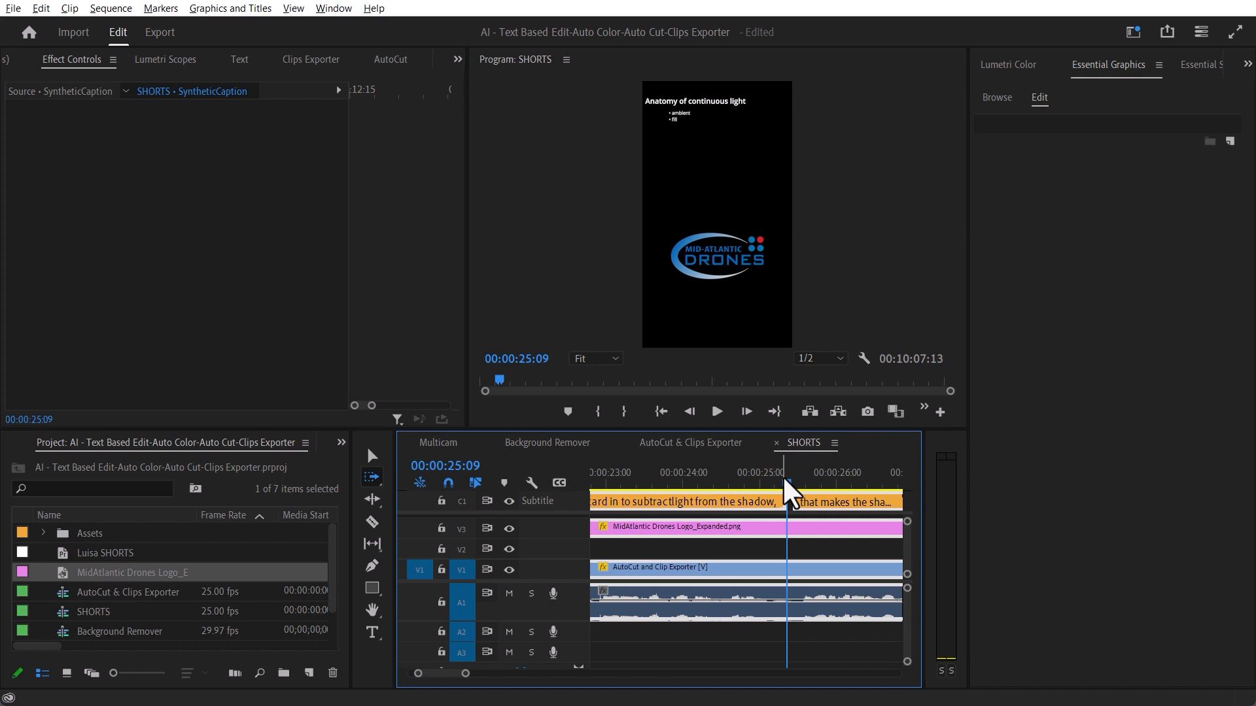
{"action": "key", "text": "c"}
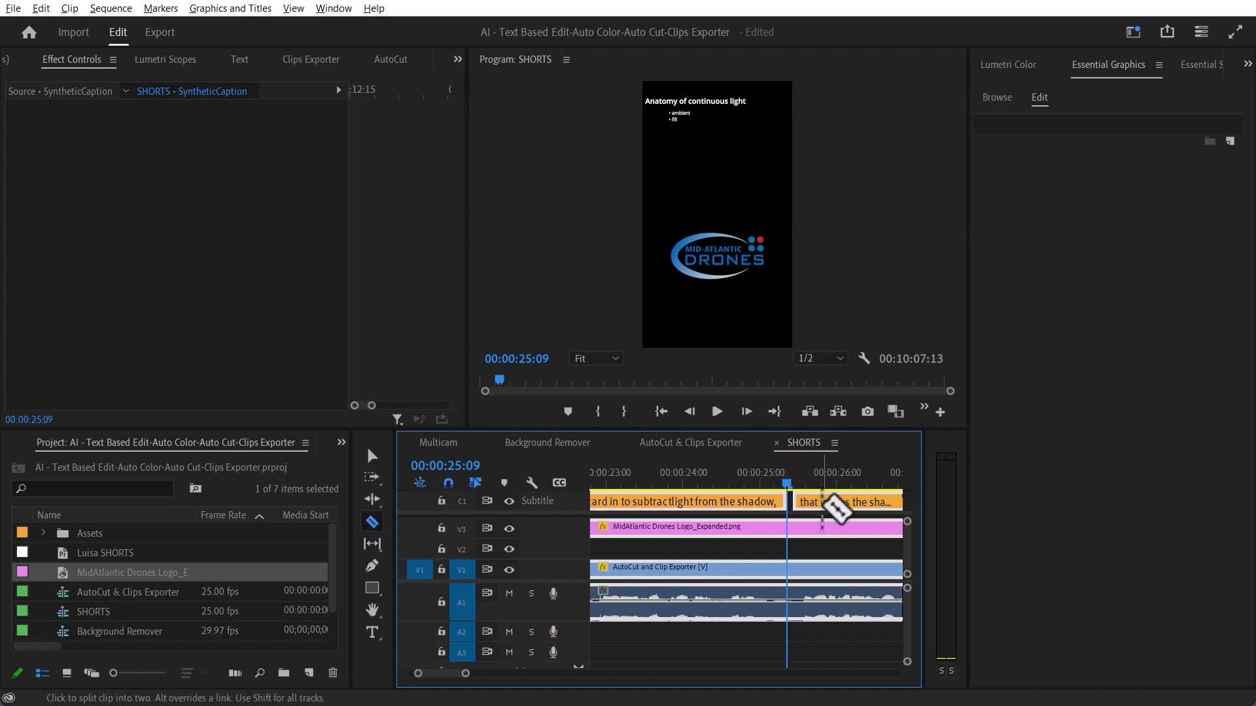
{"action": "left_click", "coordinate": [788, 530], "text": "shift"}
Shift everything after the 00:00:25:10 cut forward in time to leave a gap of about two seconds
{"action": "key", "text": "a"}
{"action": "left_click_drag", "start_coordinate": [795, 530], "coordinate": [779, 662]}
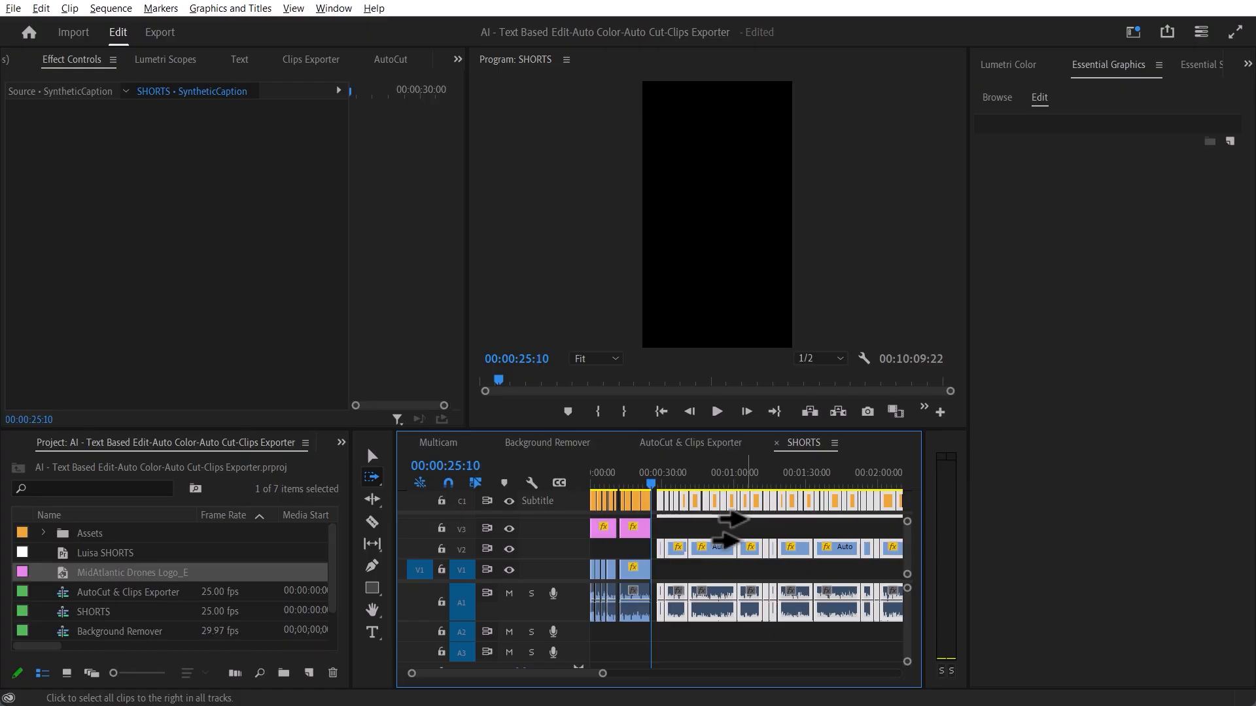
Mark the range from 00:00:26:22 to 00:07:13:21 in the SHORTS sequence and extract it
{"action": "scroll", "coordinate": [692, 499], "scroll_direction": "up", "scroll_amount": 5}
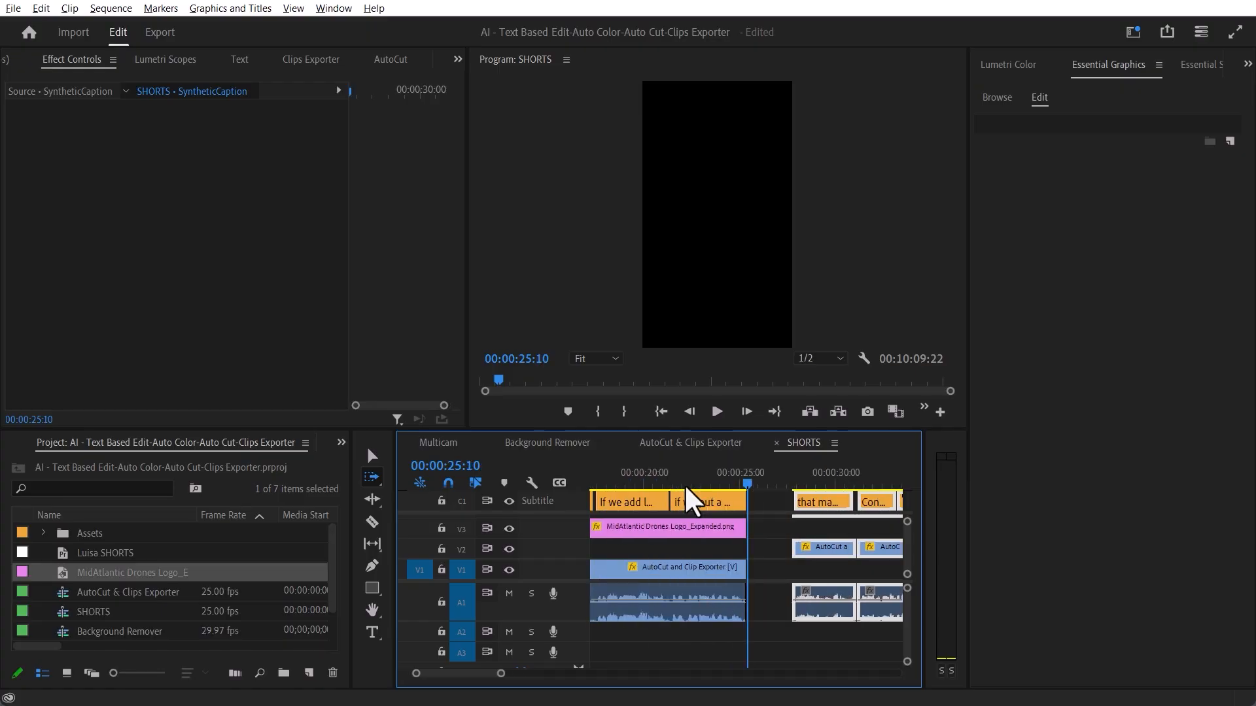
{"action": "left_click", "coordinate": [776, 473]}
{"action": "key", "text": "i"}
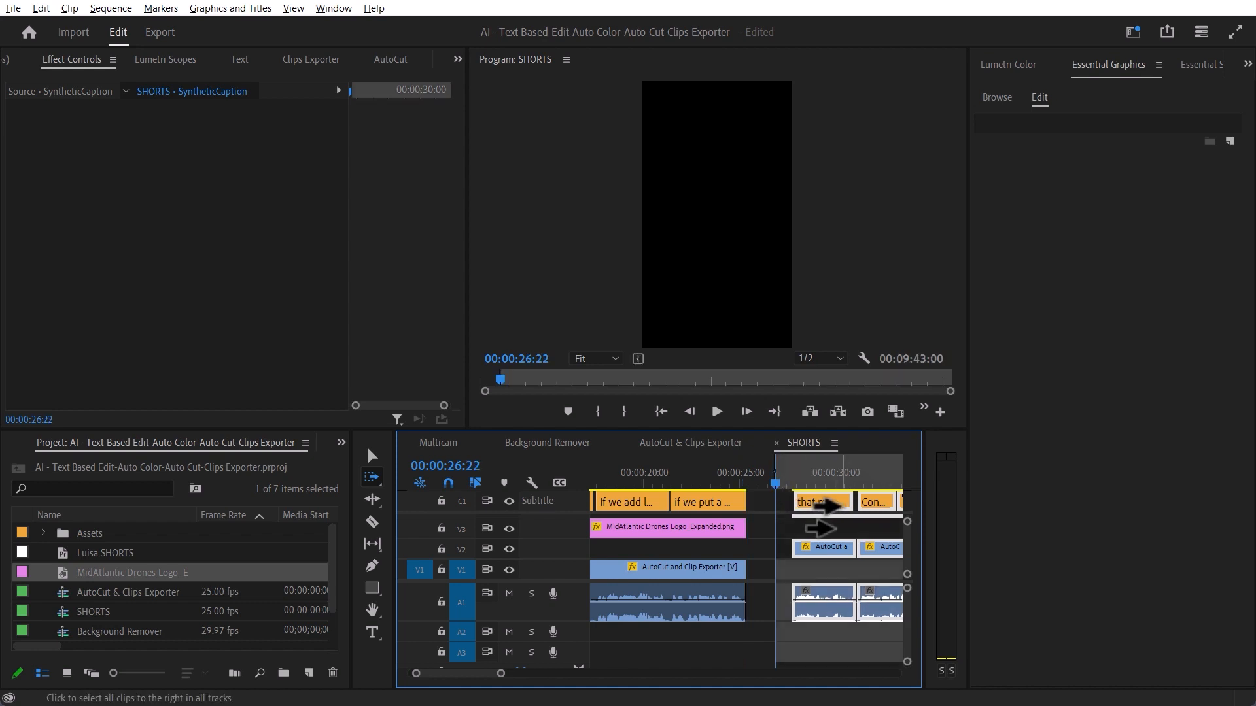
{"action": "scroll", "coordinate": [823, 516], "scroll_direction": "down", "scroll_amount": 2}
{"action": "scroll", "coordinate": [824, 503], "scroll_direction": "down", "scroll_amount": 5}
{"action": "left_click", "coordinate": [837, 483]}
{"action": "left_click_drag", "start_coordinate": [843, 494], "coordinate": [857, 494]}
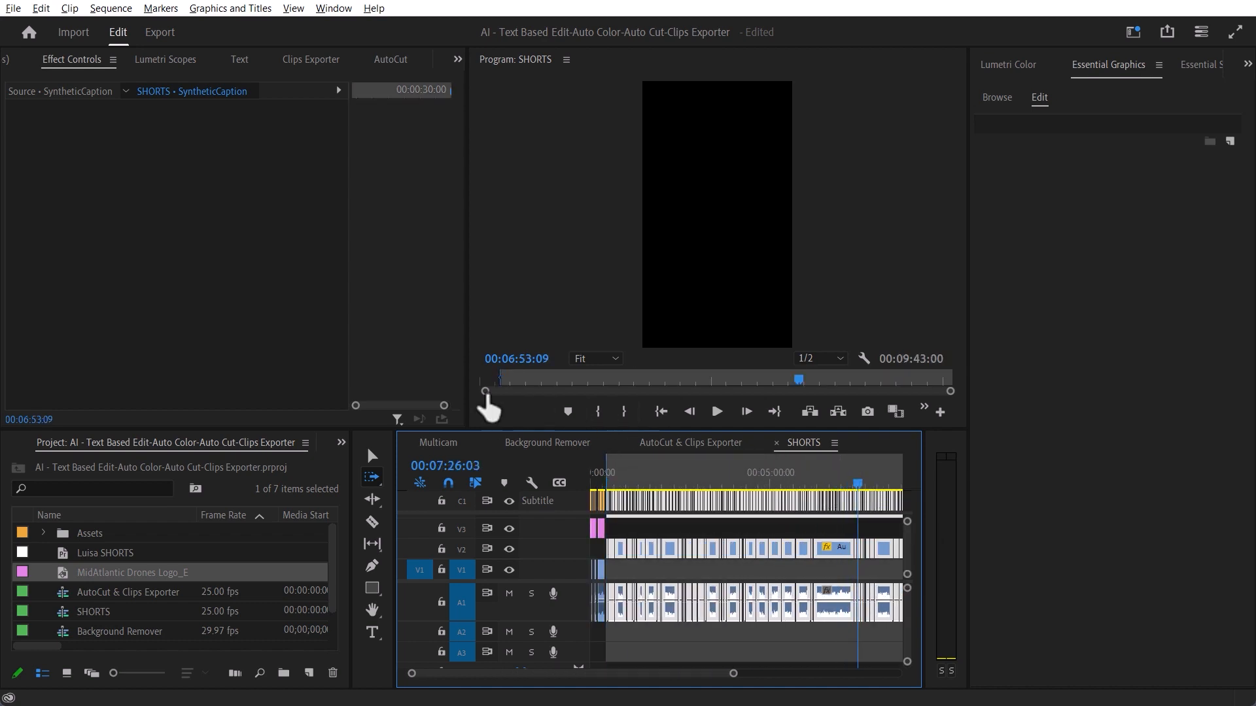
{"action": "mouse_move", "coordinate": [846, 492]}
{"action": "left_mouse_down"}
{"action": "mouse_move", "coordinate": [869, 491]}
{"action": "mouse_move", "coordinate": [852, 488]}
{"action": "left_mouse_up"}
{"action": "key", "text": "o"}
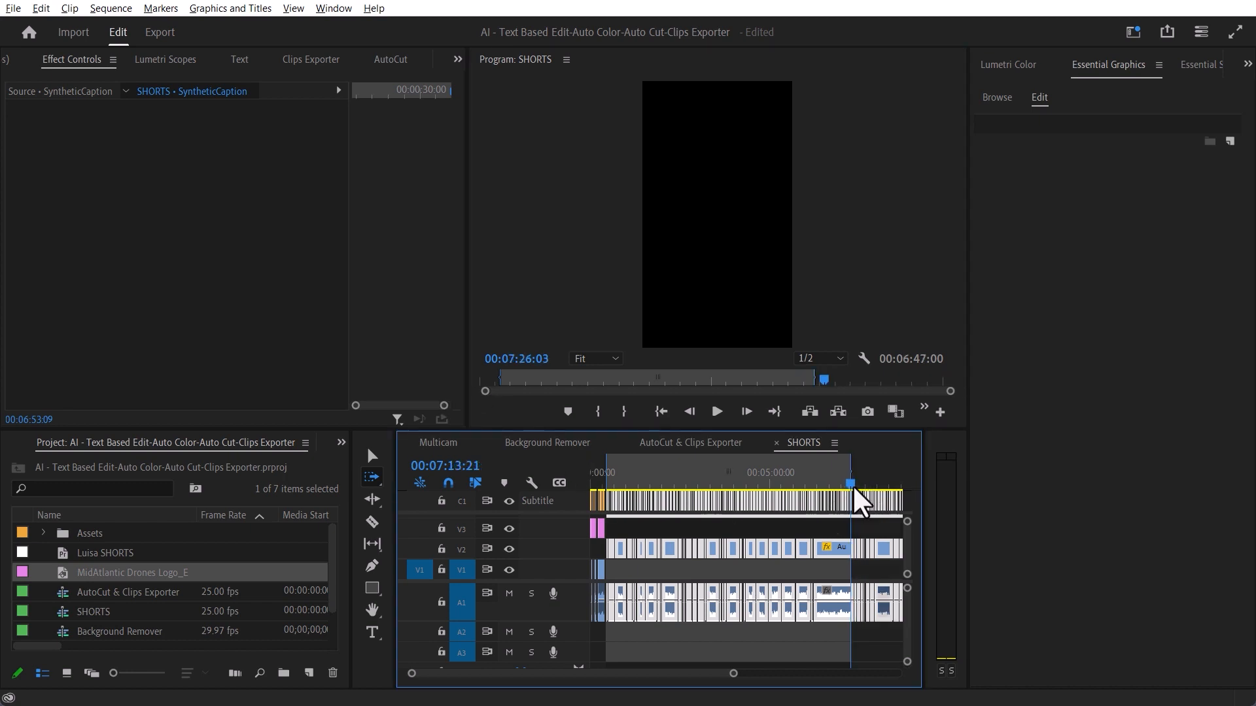
{"action": "left_click", "coordinate": [838, 412]}
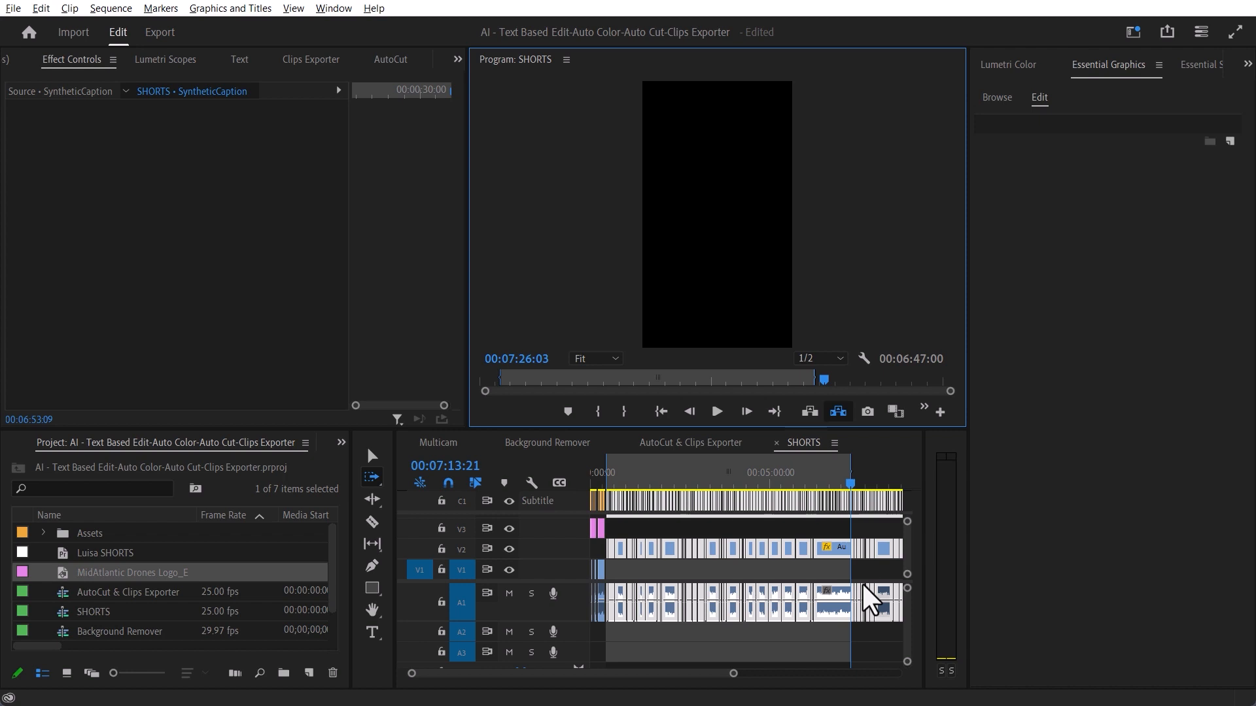
{"action": "key", "text": "ctrl+z"}
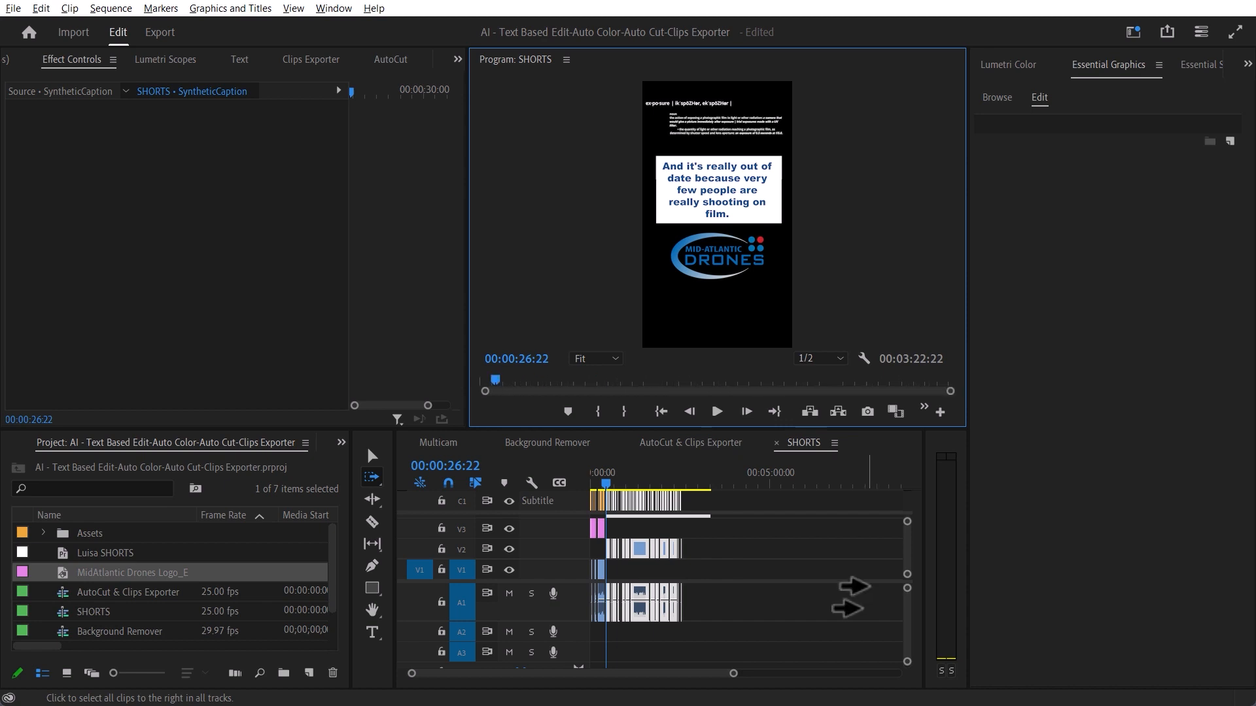
Try to cut the clips on all tracks at 00:00:45:16 and select everything after the cut
{"action": "left_click", "coordinate": [821, 458]}
{"action": "key", "text": "="}
{"action": "key", "text": "="}
{"action": "key", "text": "-"}
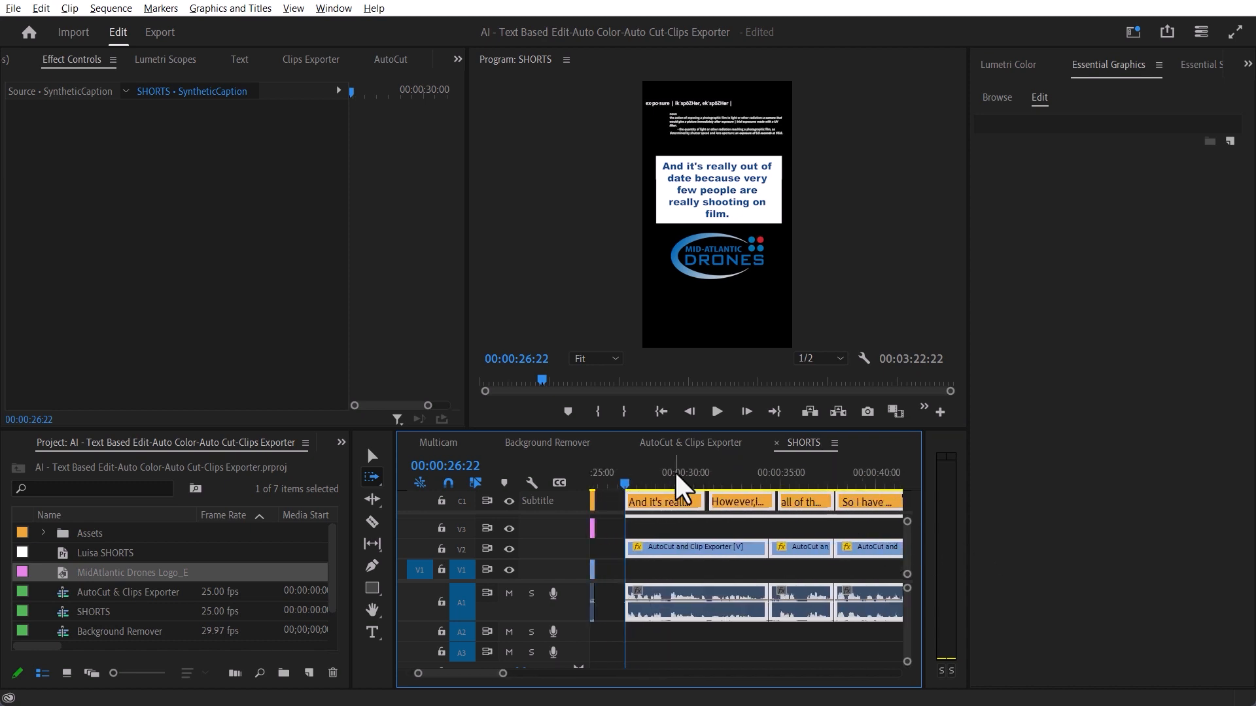
{"action": "left_click_drag", "start_coordinate": [640, 483], "coordinate": [849, 482]}
{"action": "scroll", "coordinate": [850, 546], "scroll_direction": "down", "scroll_amount": 3}
{"action": "left_click_drag", "start_coordinate": [749, 484], "coordinate": [814, 484]}
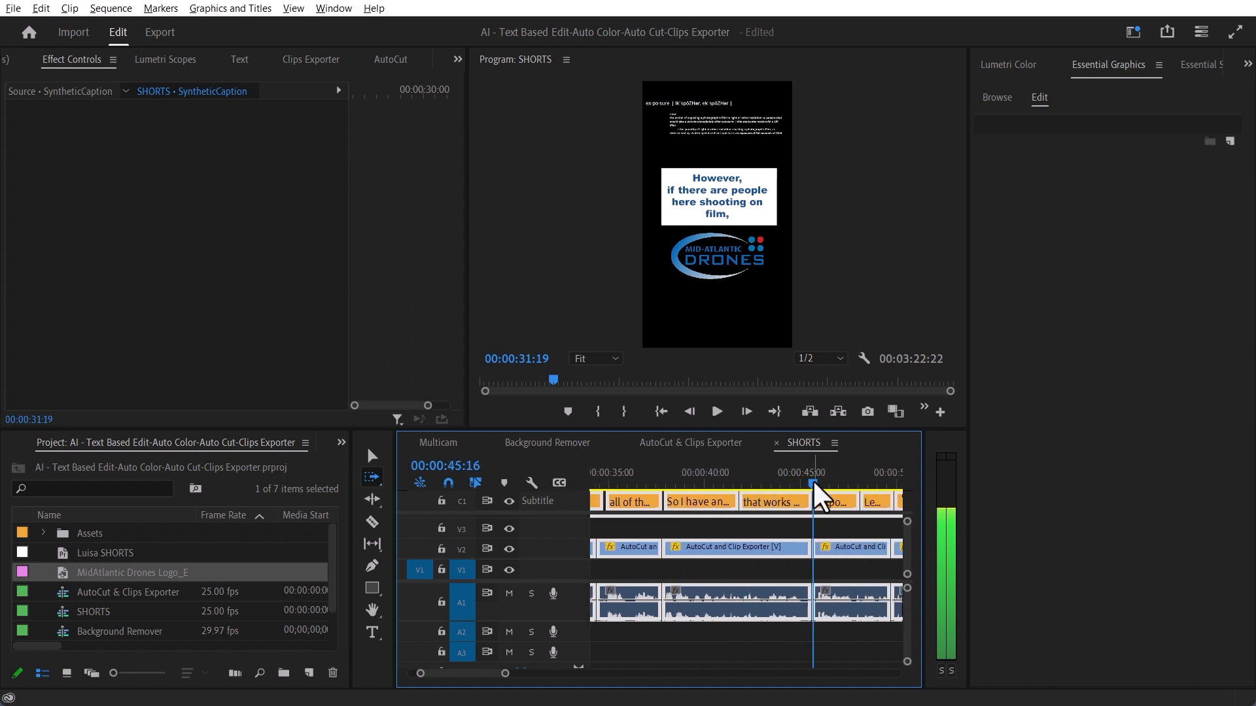
{"action": "key", "text": "c"}
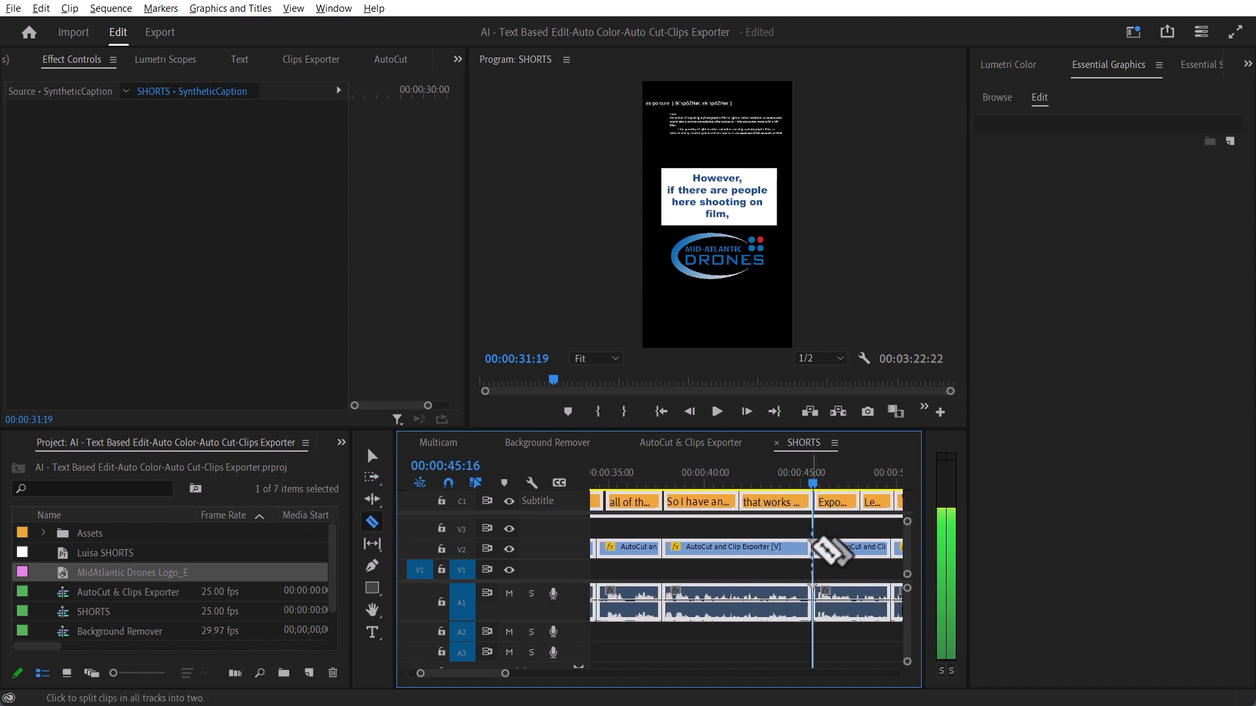
{"action": "key", "text": "a"}
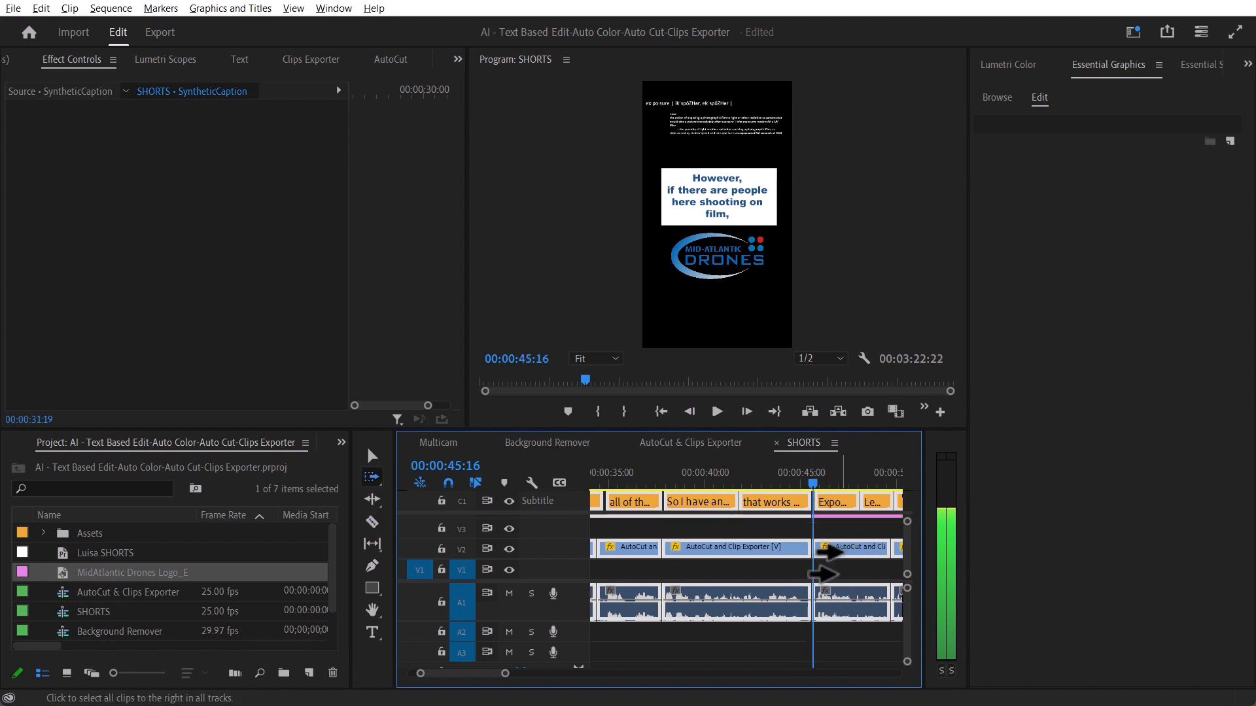
{"action": "left_click", "coordinate": [823, 552]}
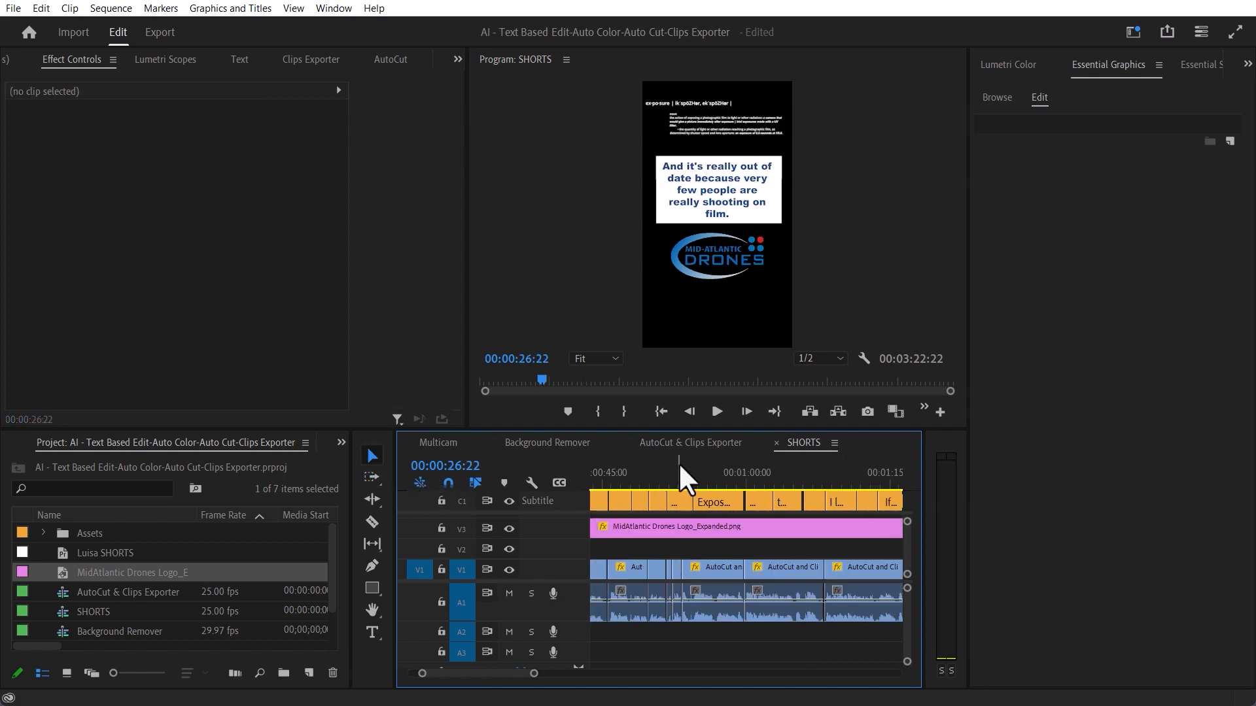
Cut the clips on all tracks at 00:00:59:24 and delete everything after the cut
{"action": "left_click", "coordinate": [709, 568]}
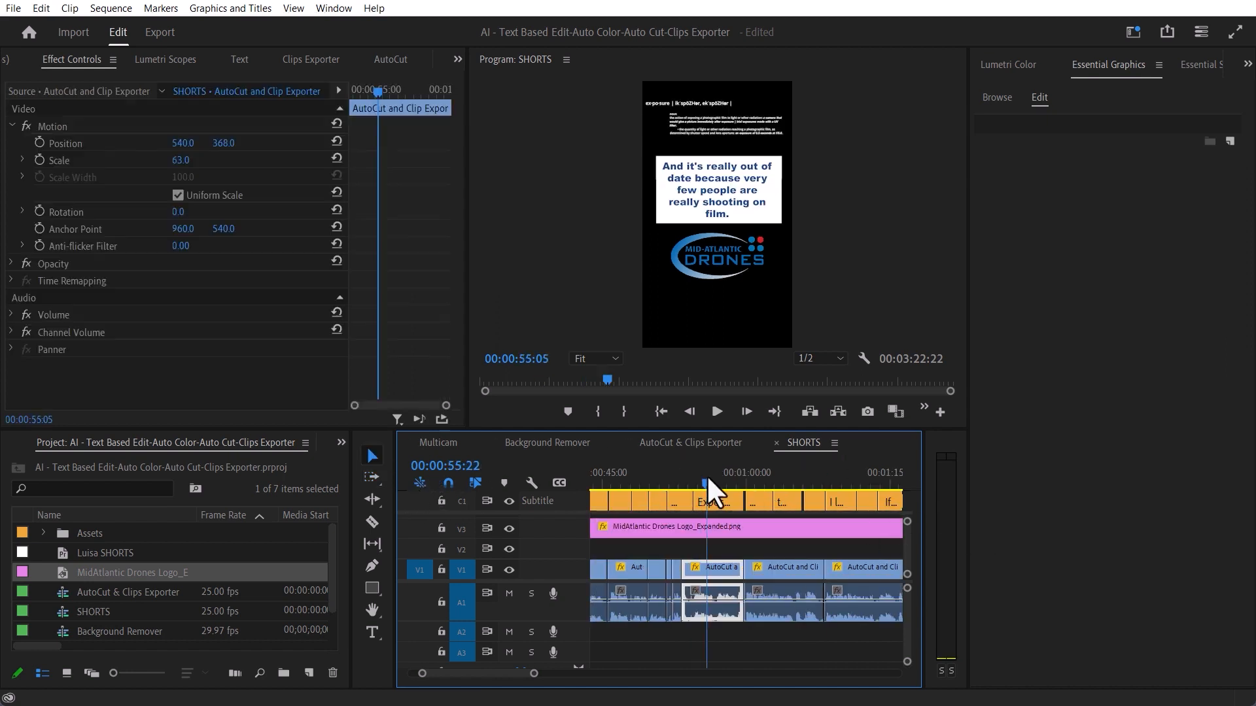
{"action": "left_click", "coordinate": [779, 642]}
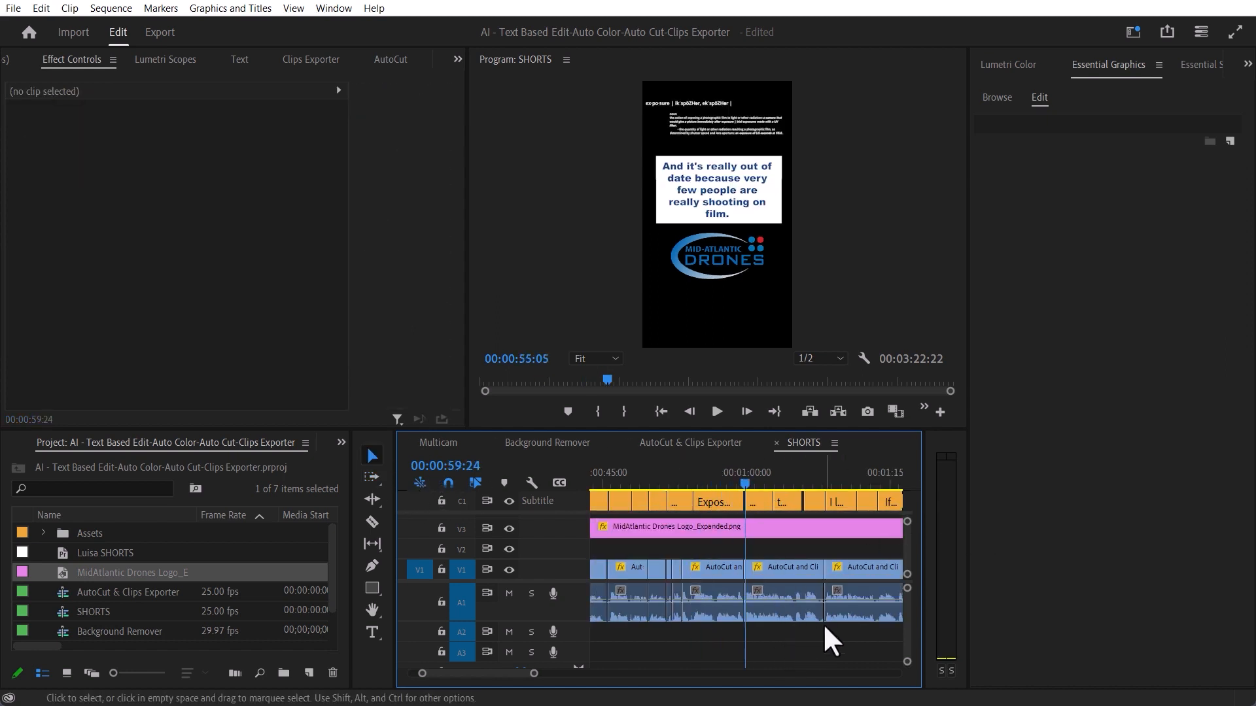
{"action": "key", "text": "c"}
{"action": "left_click", "coordinate": [749, 532]}
{"action": "key", "text": "a"}
{"action": "left_click", "coordinate": [749, 533]}
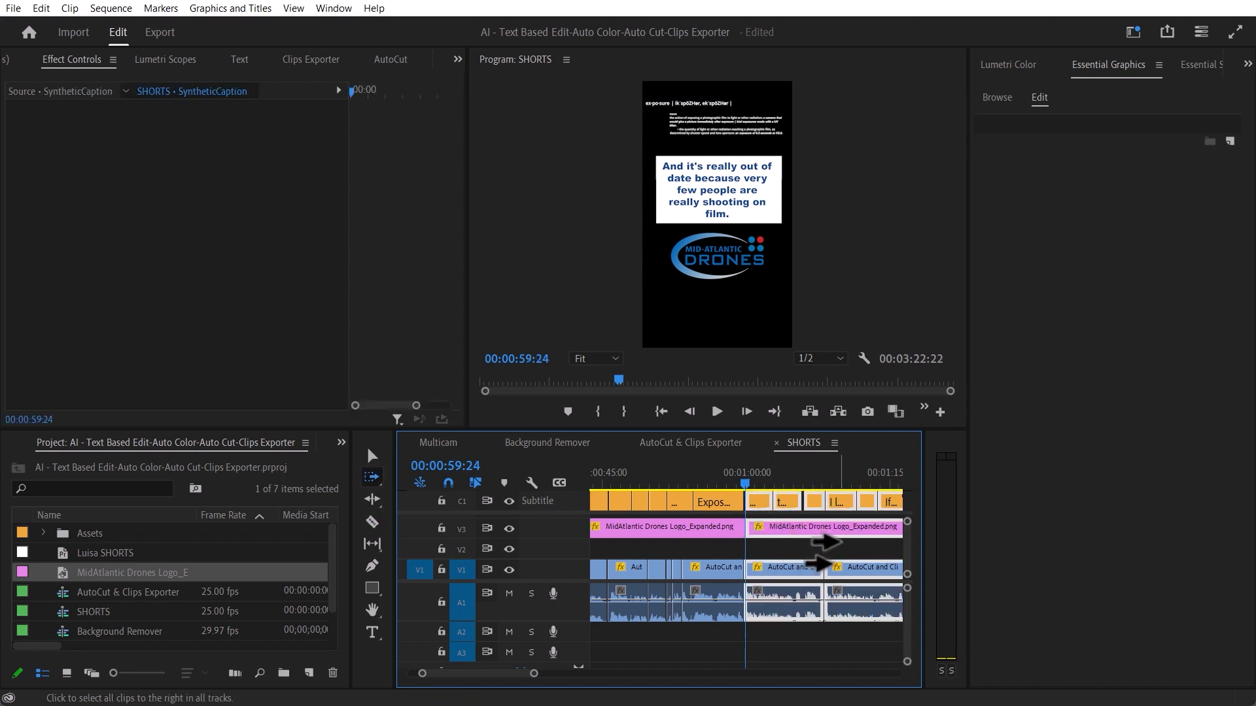
{"action": "key", "text": "Delete"}
{"action": "key", "text": "backslash"}
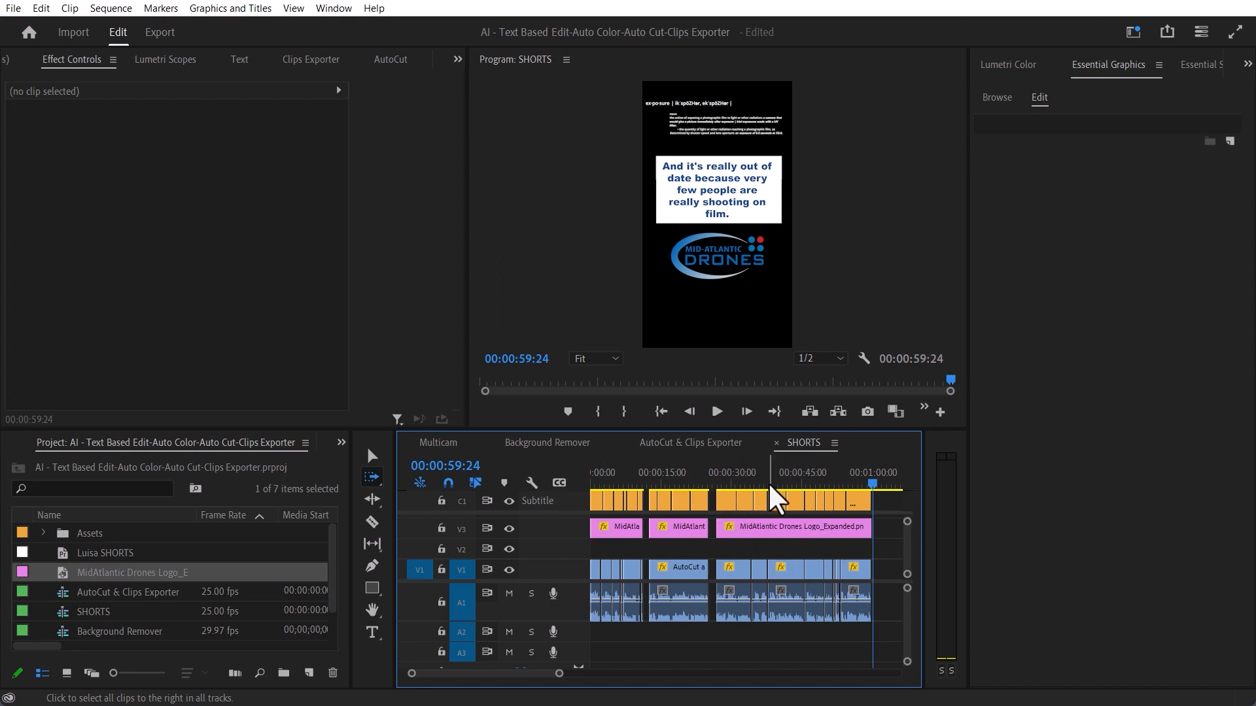
Cut the third segment on all tracks at 00:00:45:09 and delete the remaining clips after the cut
{"action": "left_click_drag", "start_coordinate": [781, 487], "coordinate": [806, 487]}
{"action": "key", "text": "c"}
{"action": "left_click", "coordinate": [811, 527]}
{"action": "key", "text": "a"}
{"action": "key", "text": "v"}
{"action": "left_click_drag", "start_coordinate": [889, 608], "coordinate": [811, 499]}
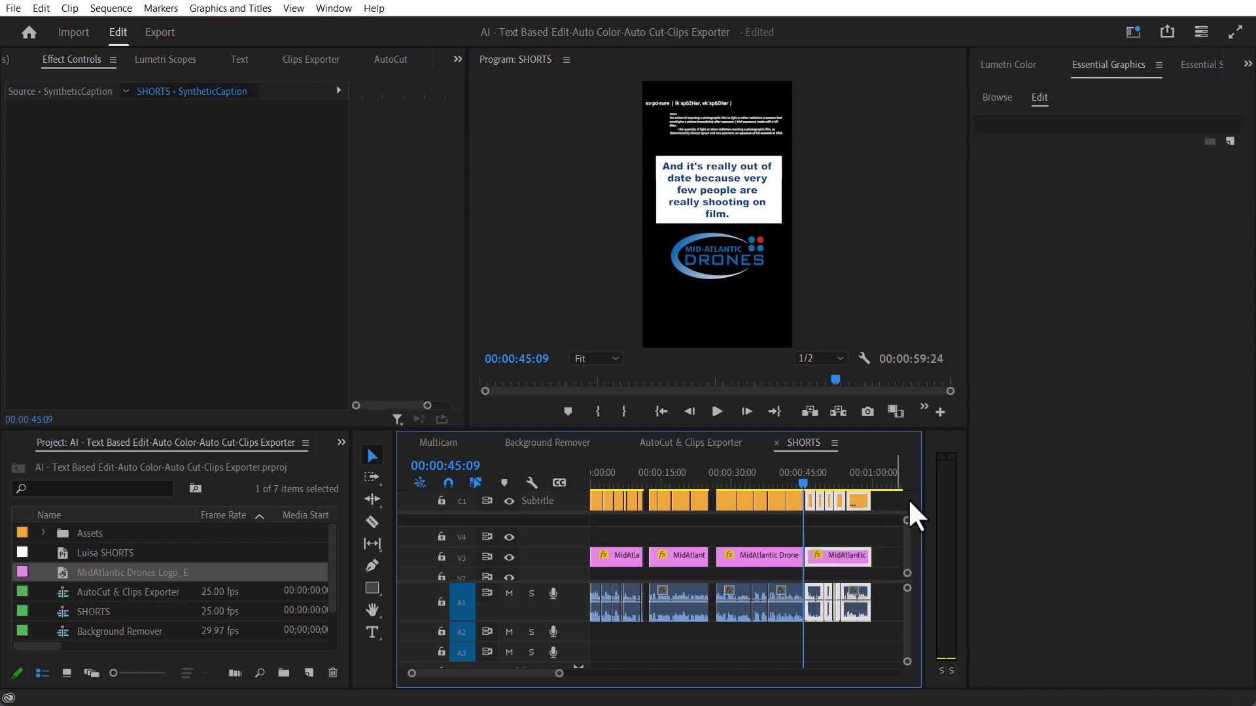
{"action": "key", "text": "Delete"}
{"action": "key", "text": "backslash"}
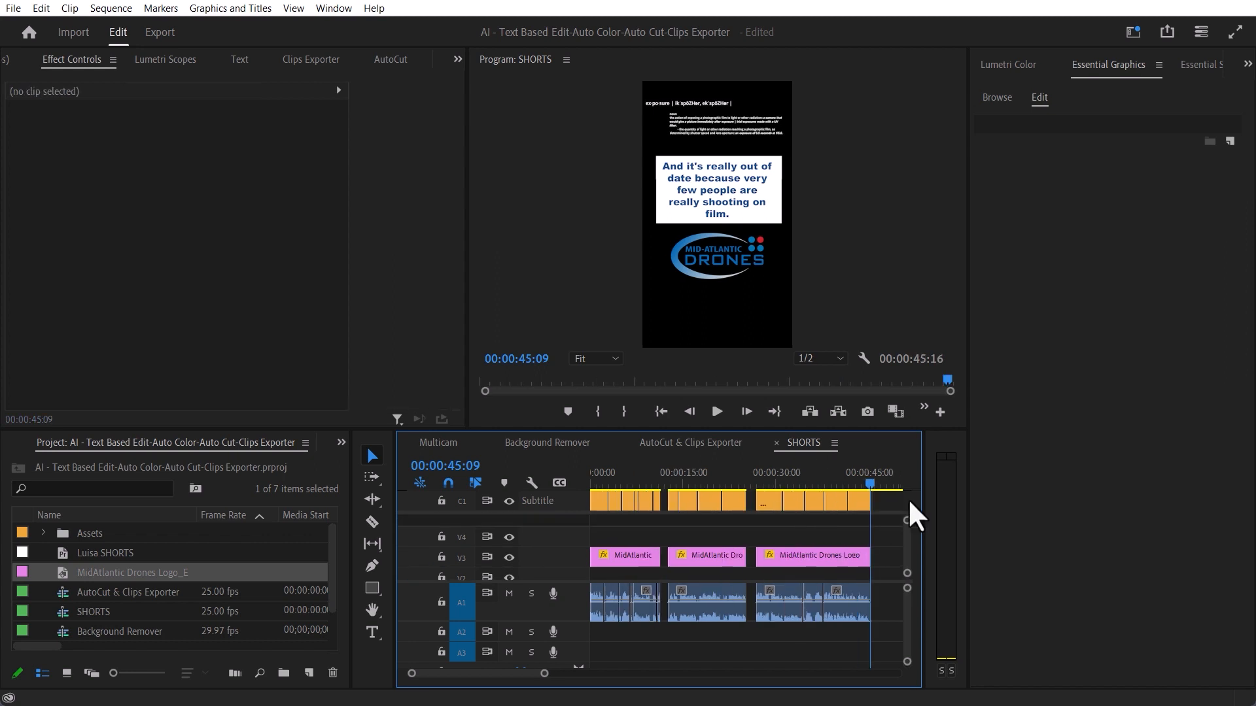
Bring up Clips Exporter, review the encoding presets keeping SHORTS FMC, and select the first logo clip on V3
{"action": "left_click", "coordinate": [852, 596]}
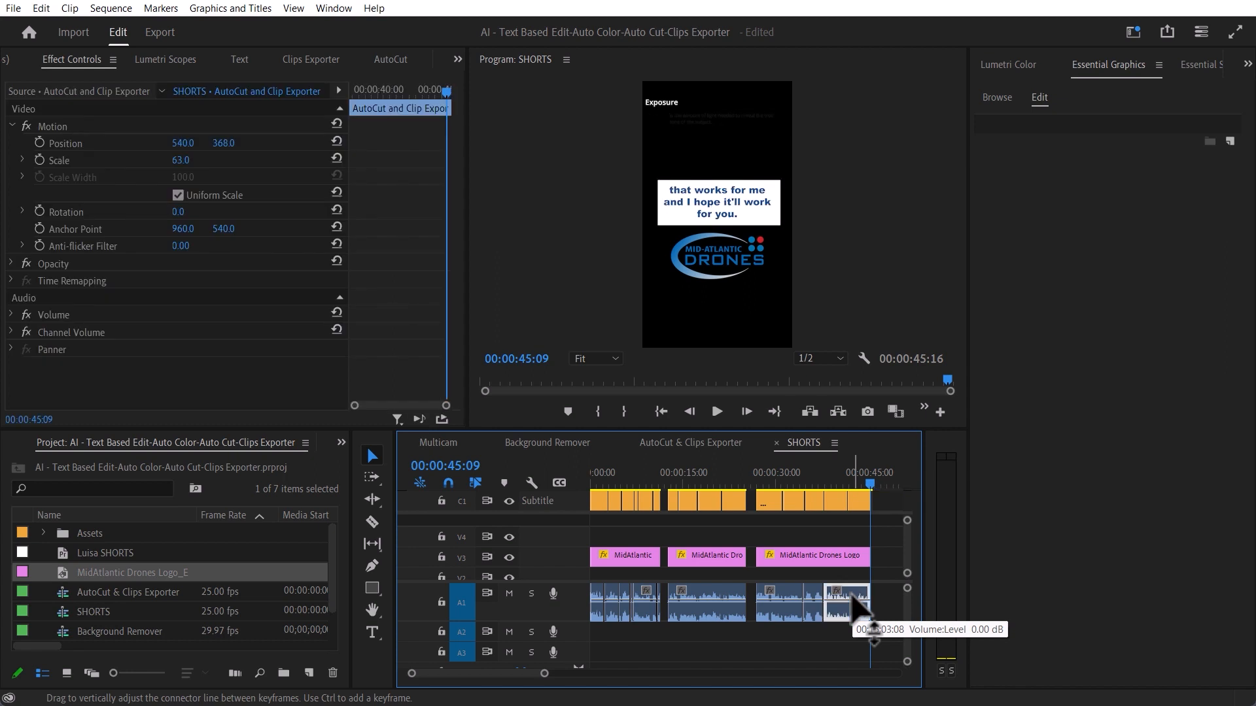
{"action": "left_click", "coordinate": [312, 60]}
{"action": "left_click", "coordinate": [810, 443]}
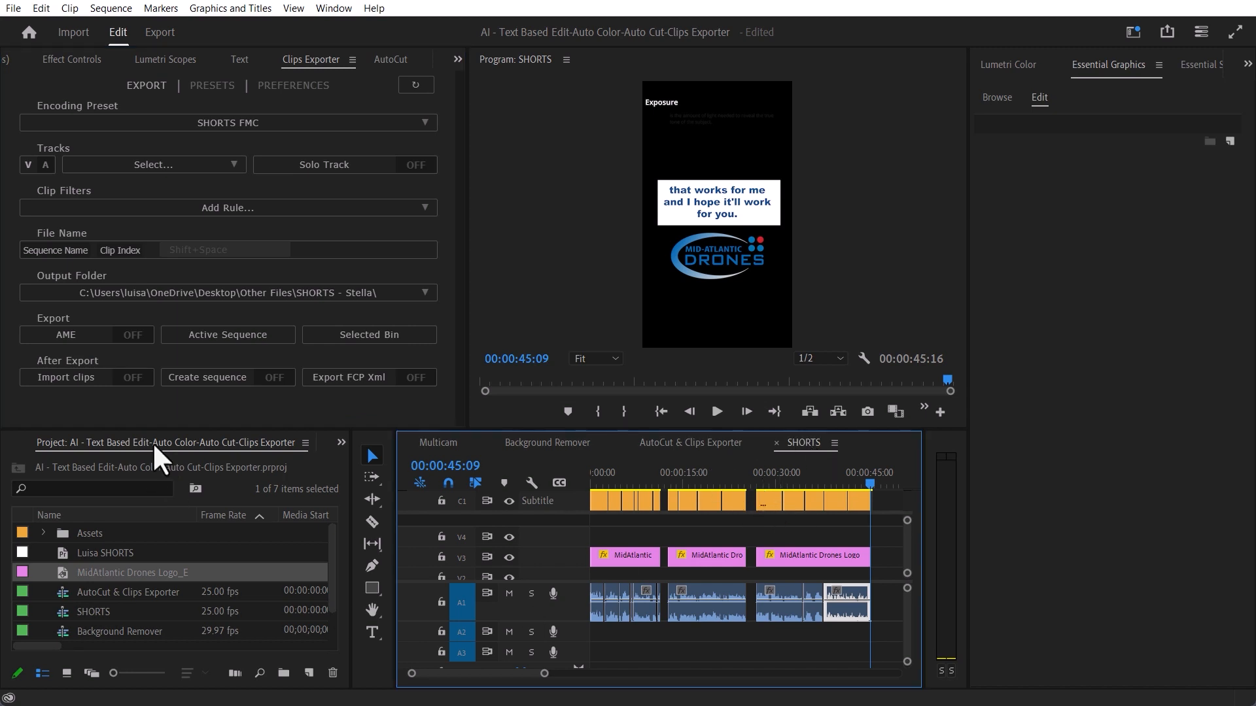
{"action": "left_click", "coordinate": [177, 122]}
{"action": "left_click", "coordinate": [38, 113]}
{"action": "left_click", "coordinate": [254, 122]}
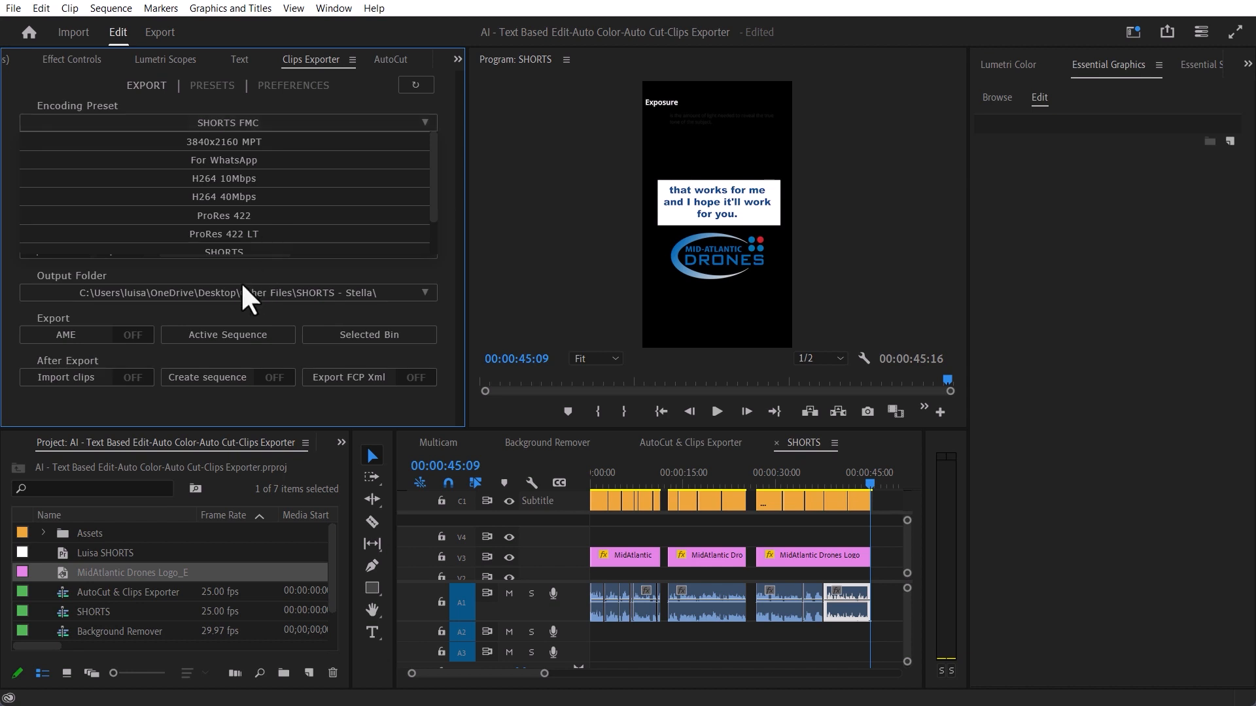
{"action": "left_click", "coordinate": [120, 273]}
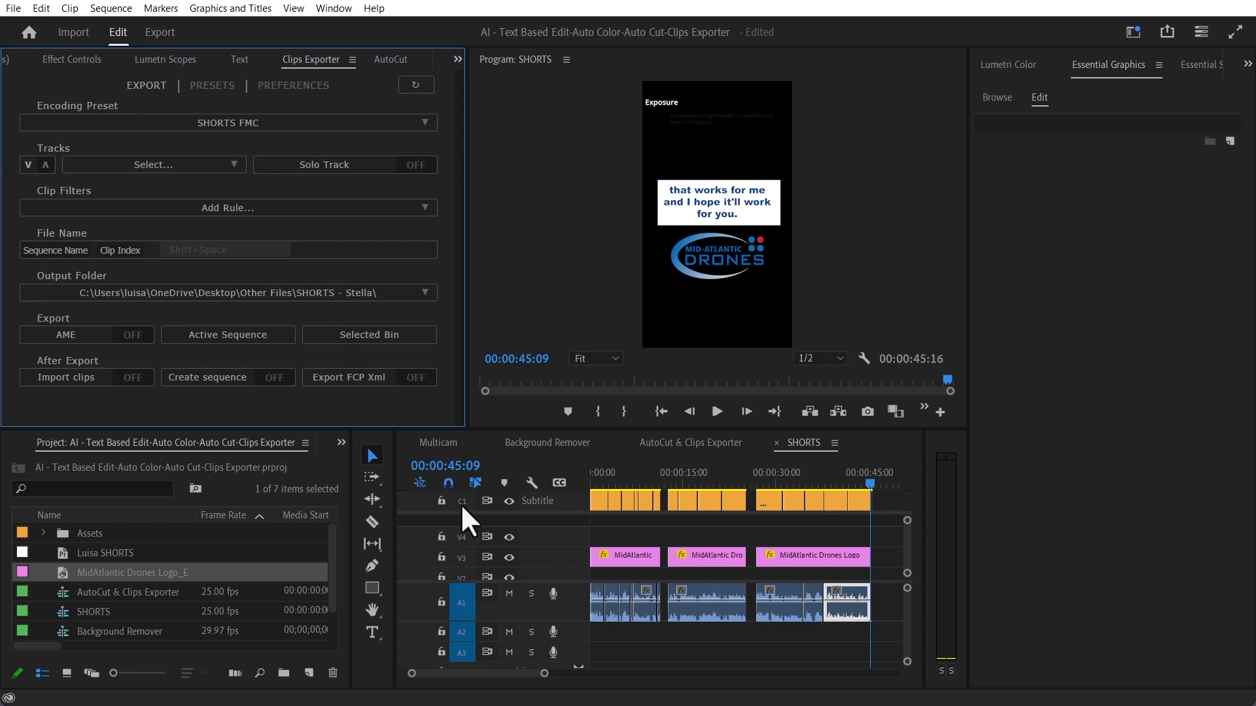
{"action": "left_click", "coordinate": [618, 555]}
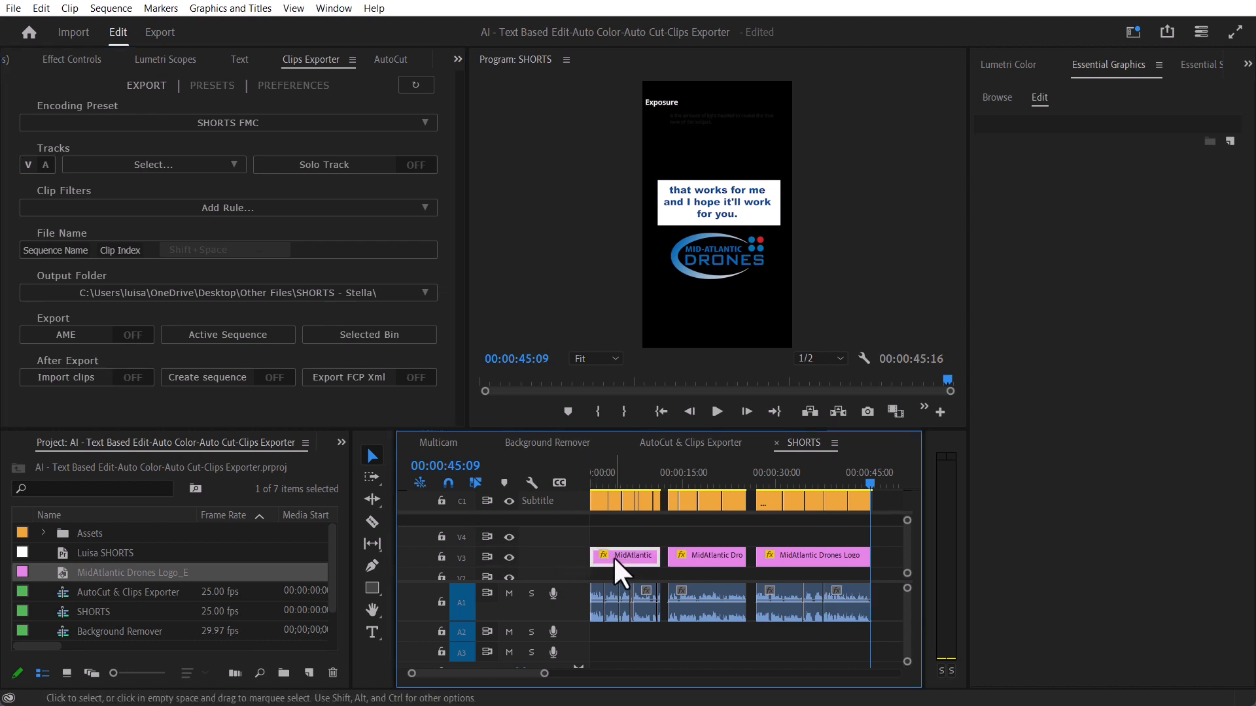
Set the Clips Exporter source track to Video 3
{"action": "left_click", "coordinate": [176, 166]}
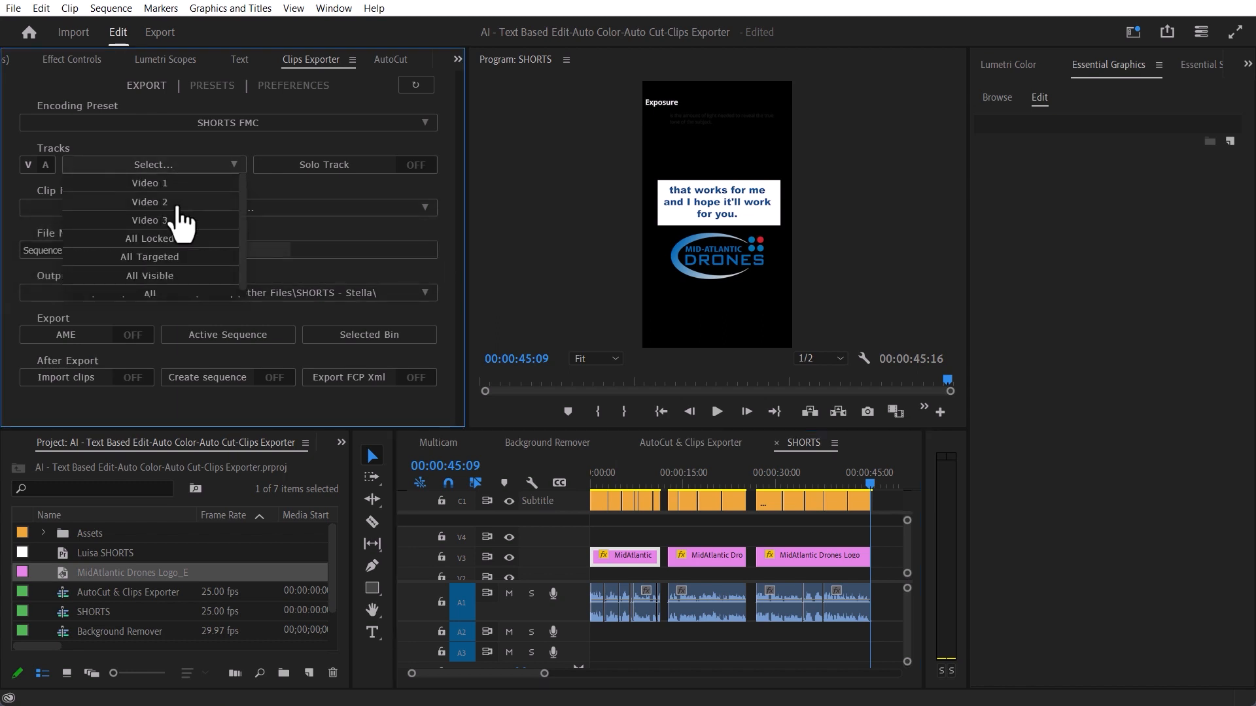
{"action": "left_click", "coordinate": [167, 221]}
{"action": "left_click", "coordinate": [39, 208]}
{"action": "left_click", "coordinate": [383, 411]}
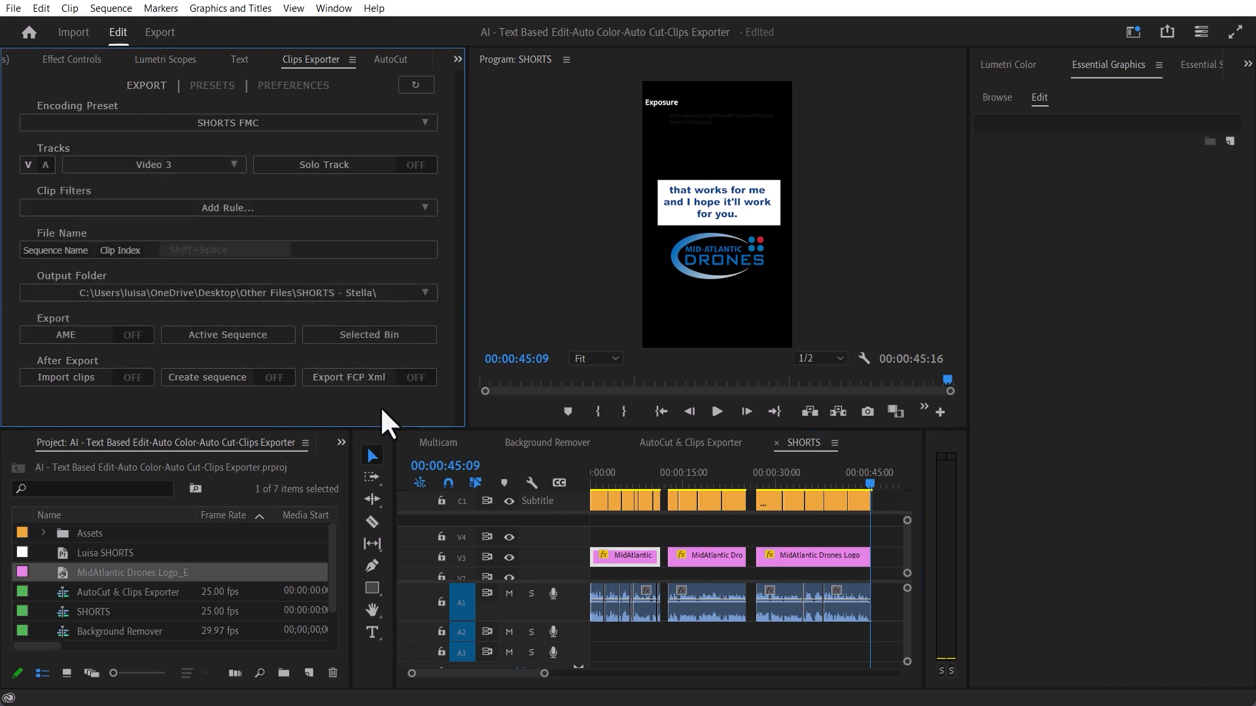
Choose a custom output folder for the export and bring its Choose Folder dialog into view on the desktop
{"action": "left_click", "coordinate": [385, 292]}
{"action": "left_click", "coordinate": [30, 293]}
{"action": "left_click", "coordinate": [60, 292]}
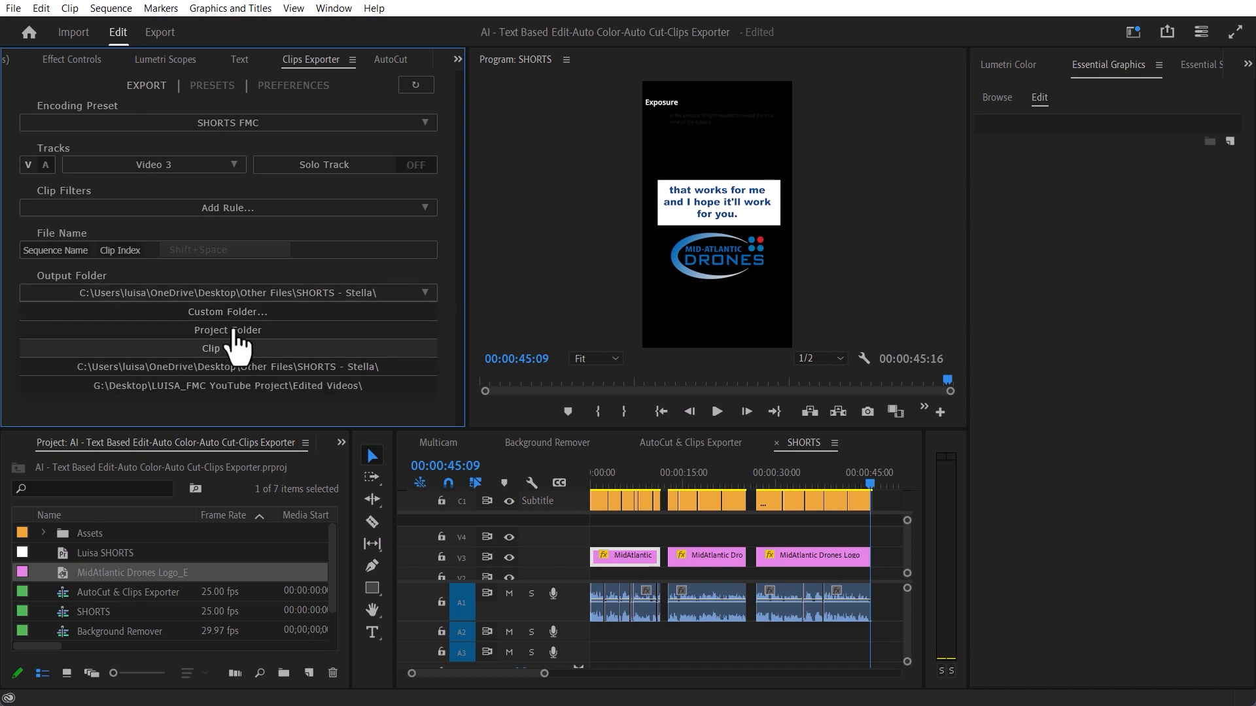
{"action": "left_click", "coordinate": [230, 312]}
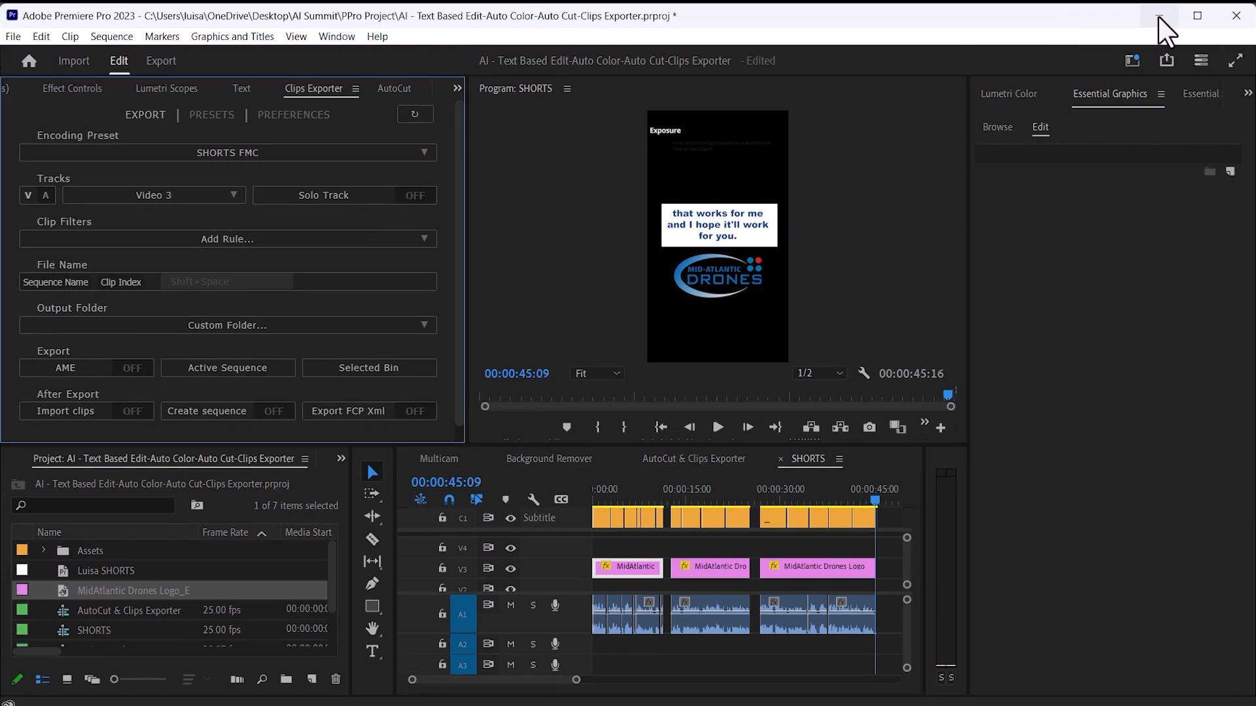
{"action": "left_click", "coordinate": [1158, 16]}
{"action": "left_click_drag", "start_coordinate": [711, 253], "coordinate": [539, 104]}
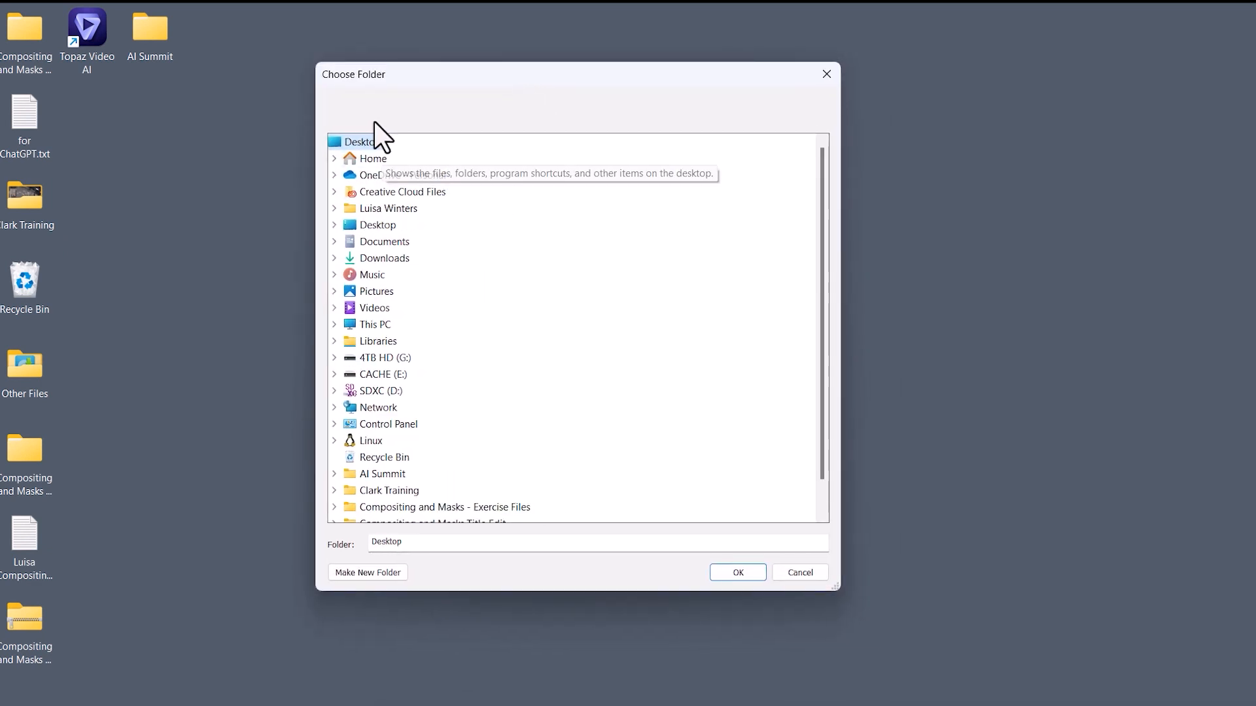
Create a new folder inside Desktop and name it SHORTS
{"action": "left_click", "coordinate": [333, 225]}
{"action": "left_click", "coordinate": [367, 225]}
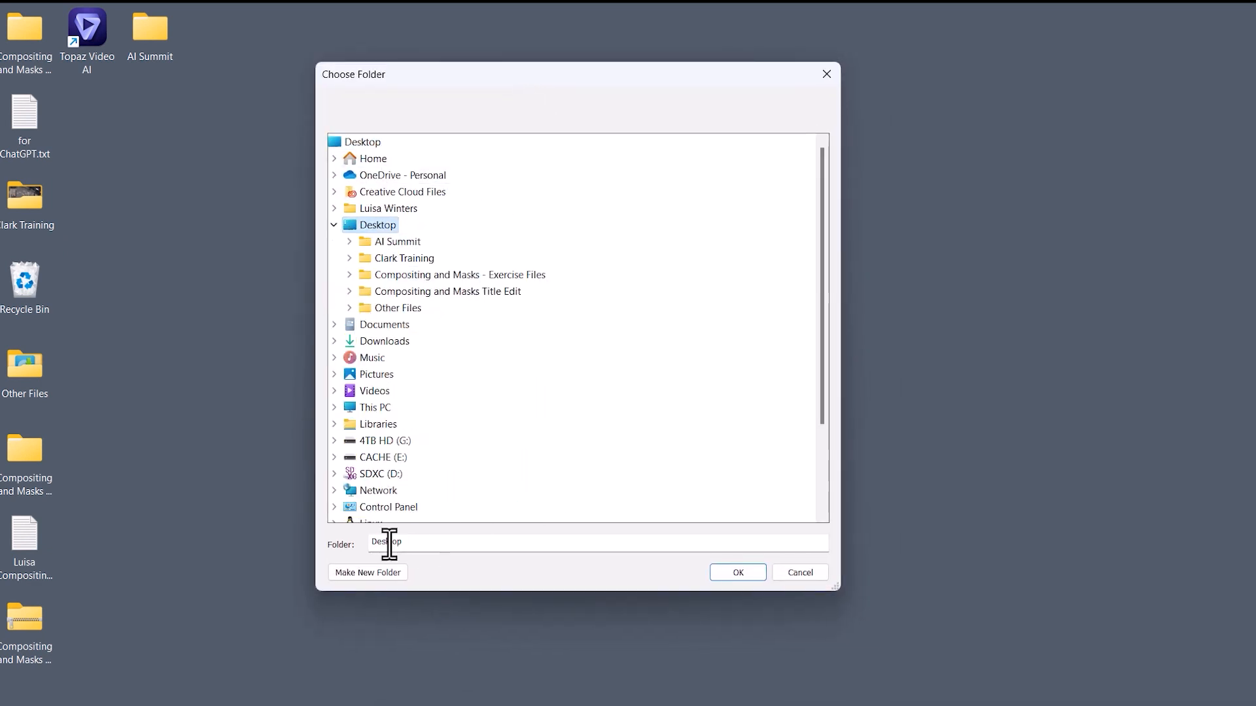
{"action": "left_click", "coordinate": [378, 573]}
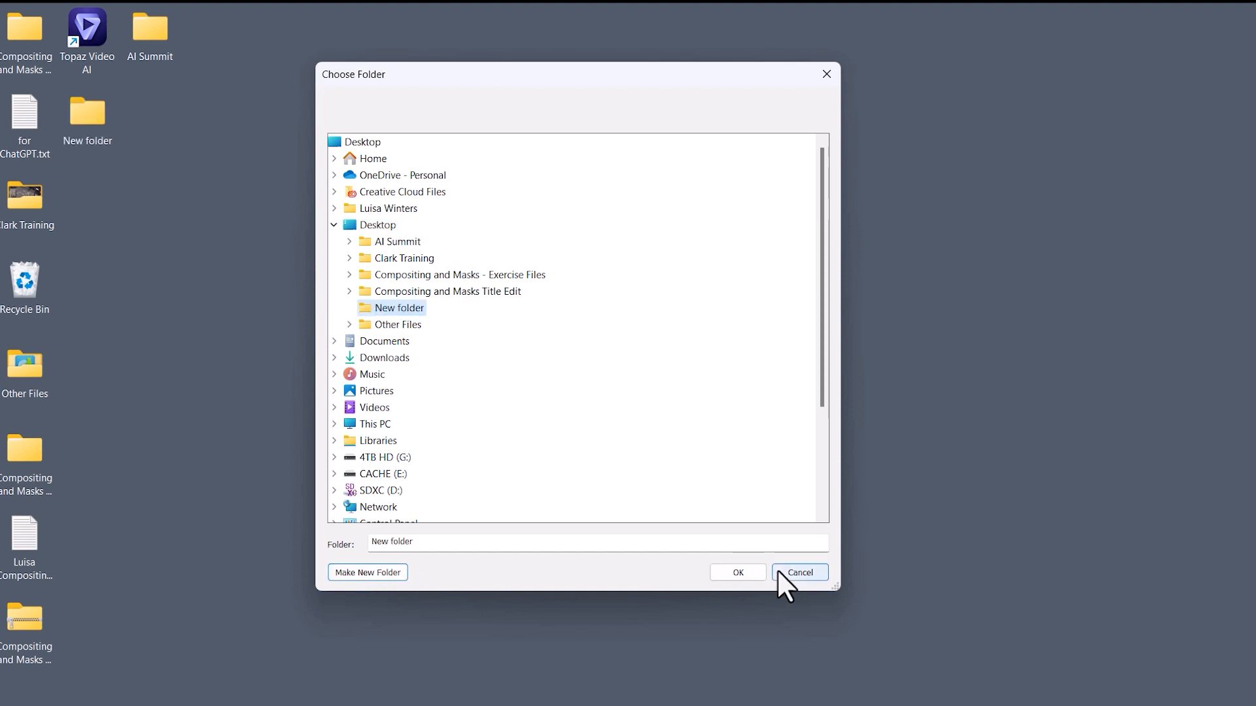
{"action": "right_click", "coordinate": [404, 314]}
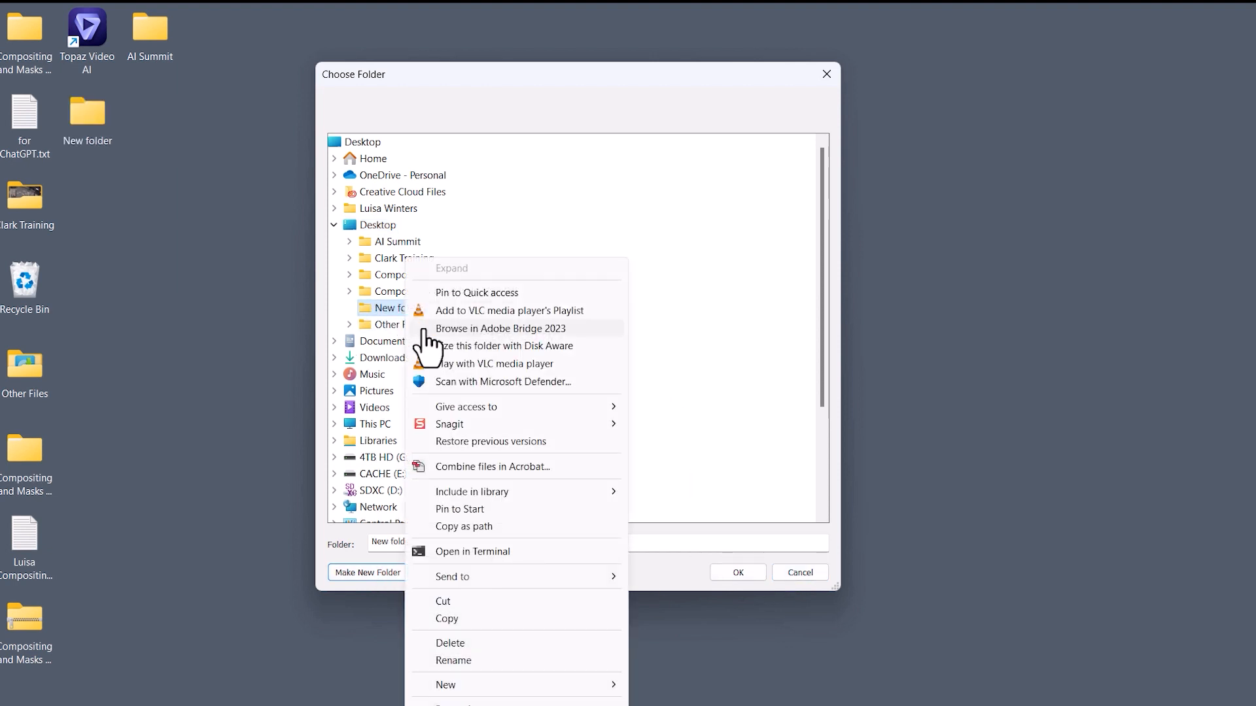
{"action": "left_click", "coordinate": [471, 660]}
{"action": "type", "text": "SHORTS"}
{"action": "key", "text": "Return"}
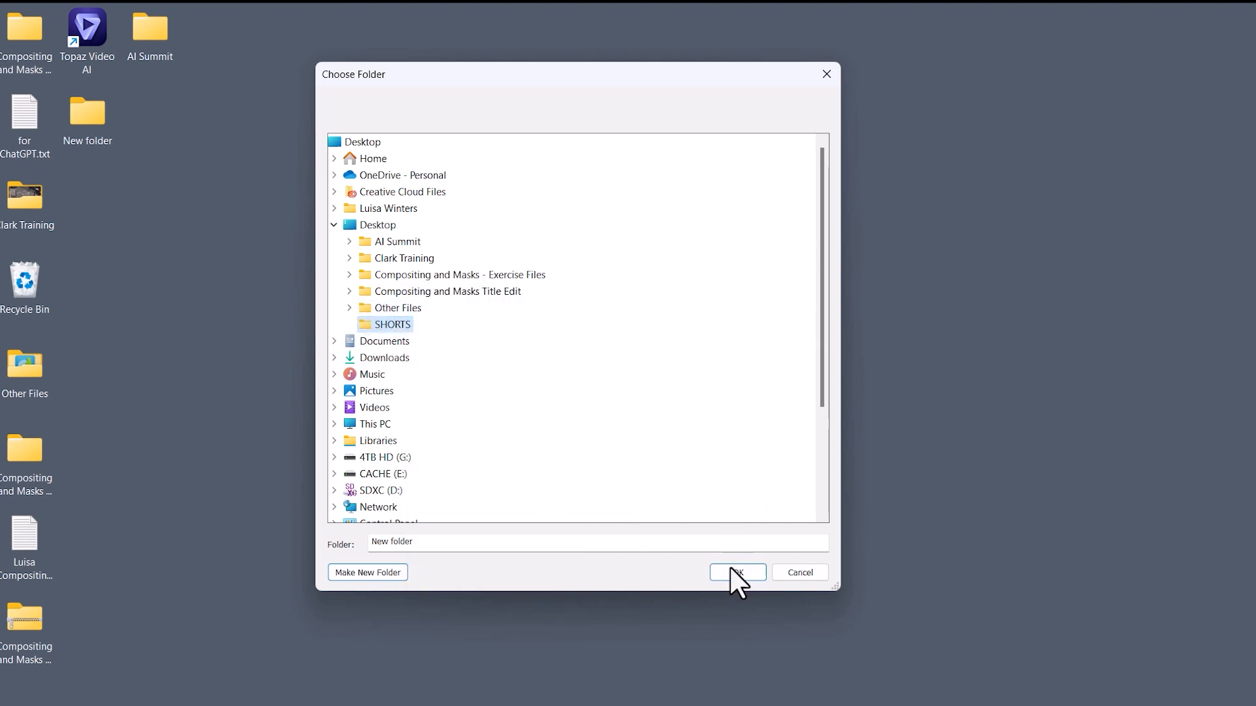
Confirm the new SHORTS folder as the output folder and start exporting the active sequence's clips with AME off
{"action": "left_click", "coordinate": [733, 571]}
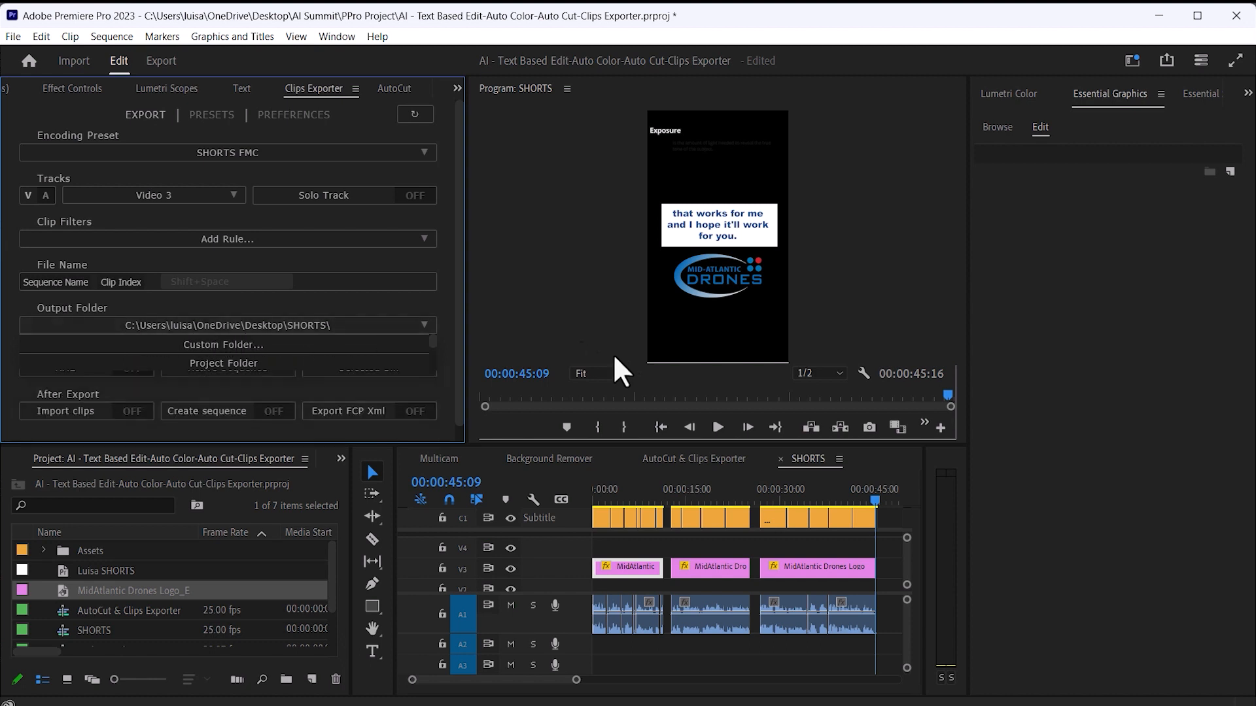
{"action": "left_click", "coordinate": [544, 288]}
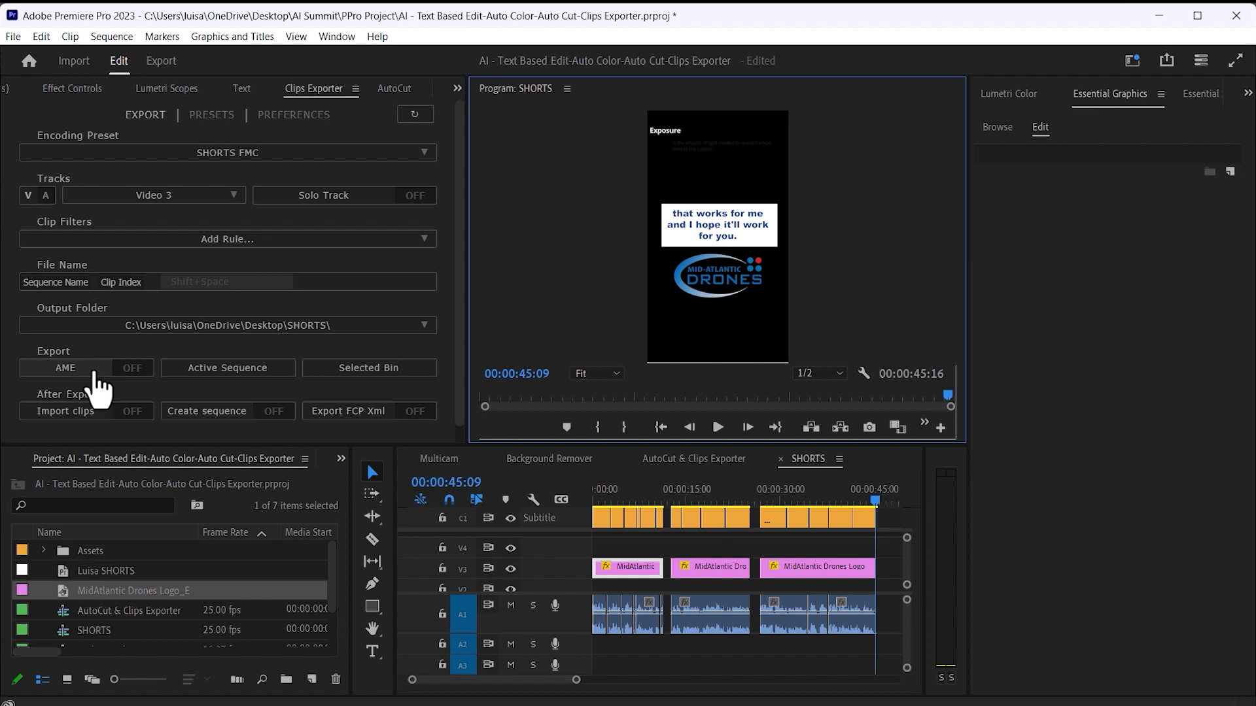
{"action": "left_click", "coordinate": [225, 370]}
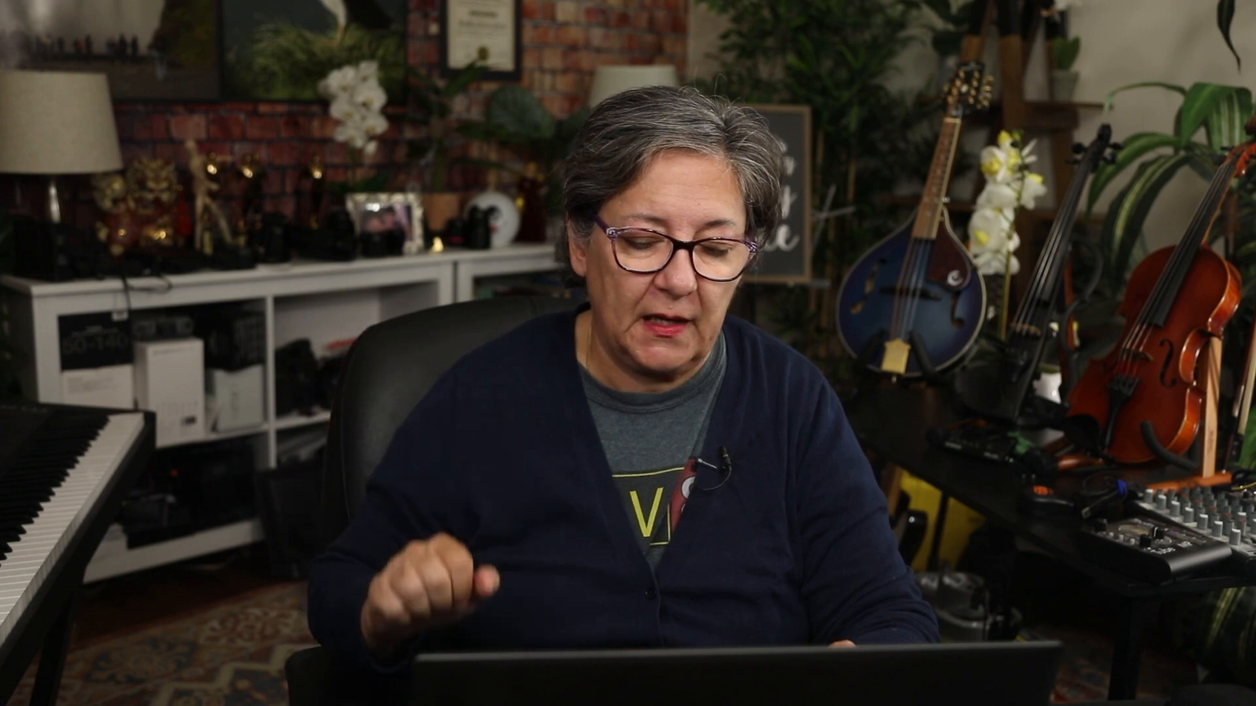